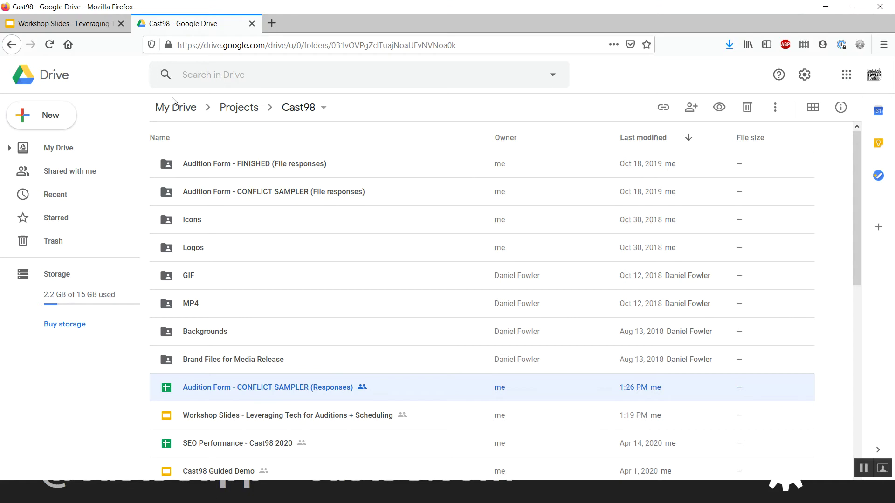
- Open the Audition Form - CONFLICT SAMPLER (Responses) spreadsheet from Drive
left_click(53, 113)
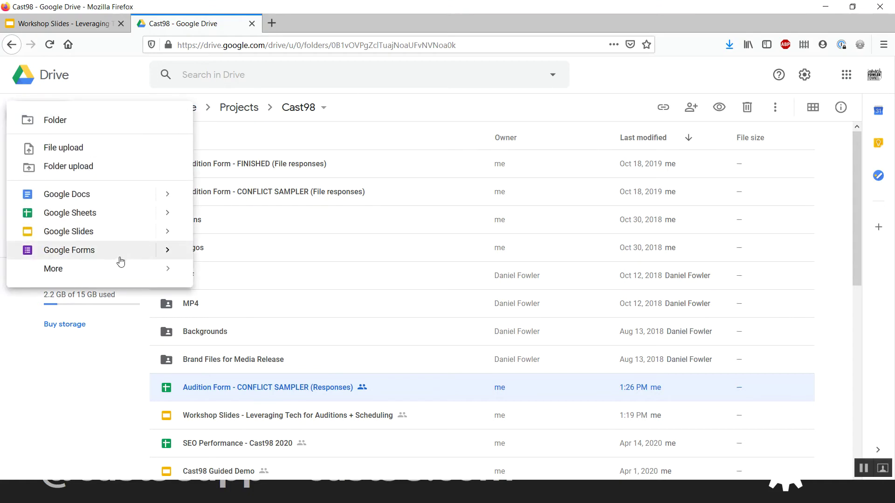
left_click(307, 389)
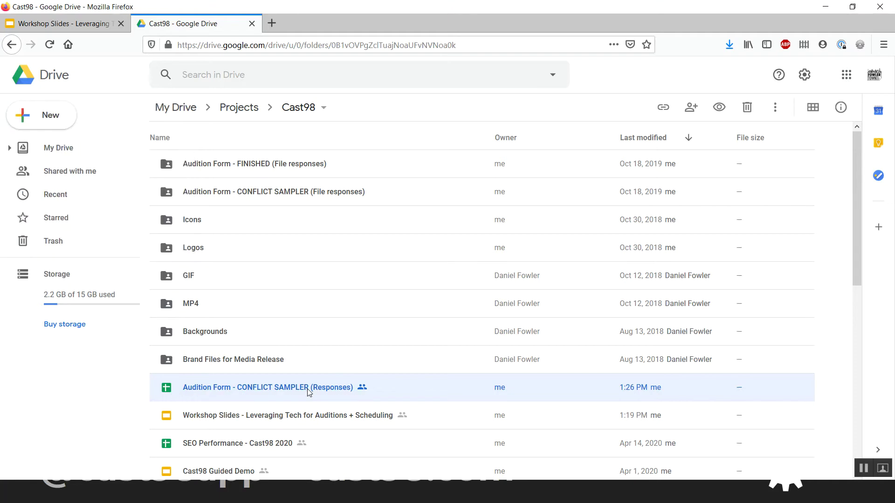
double_click(425, 398)
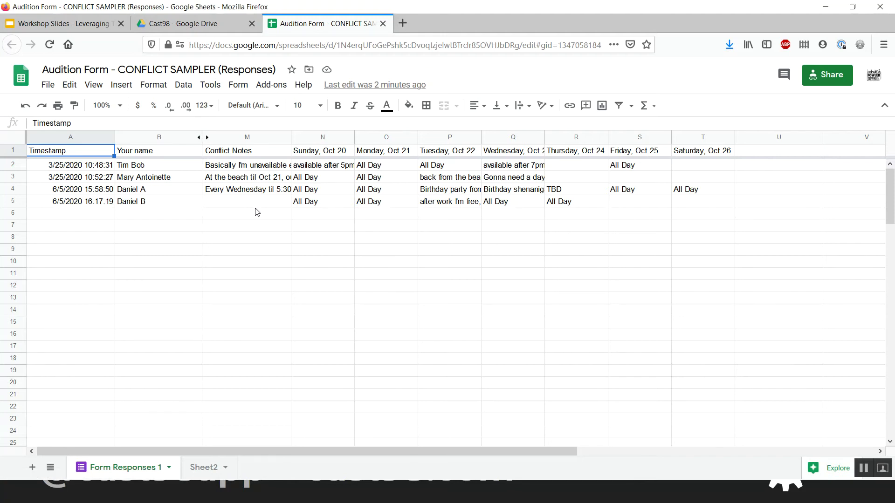
- Unhide columns C–L, view Sheet2, then close the spreadsheet tab
left_click(207, 137)
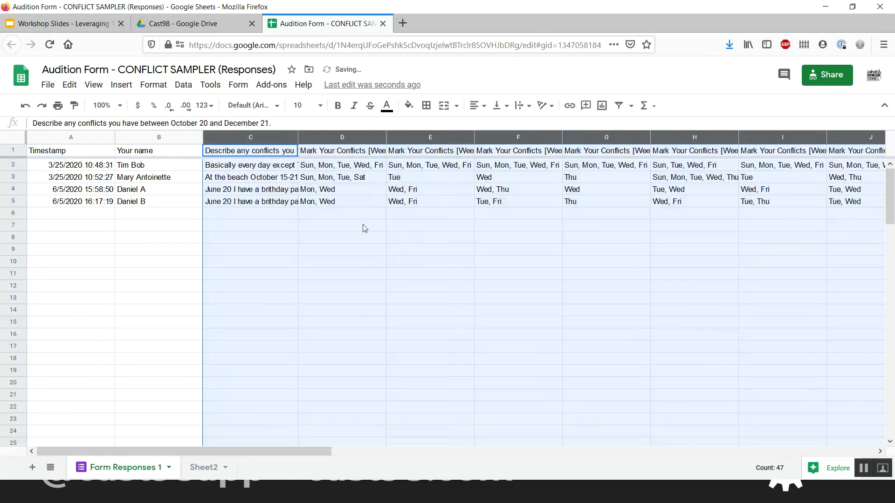
left_click(209, 225)
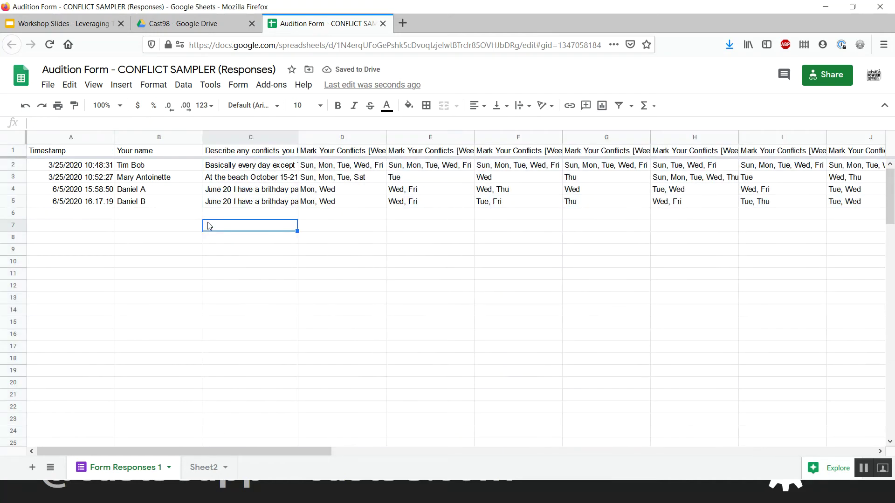
left_click(202, 468)
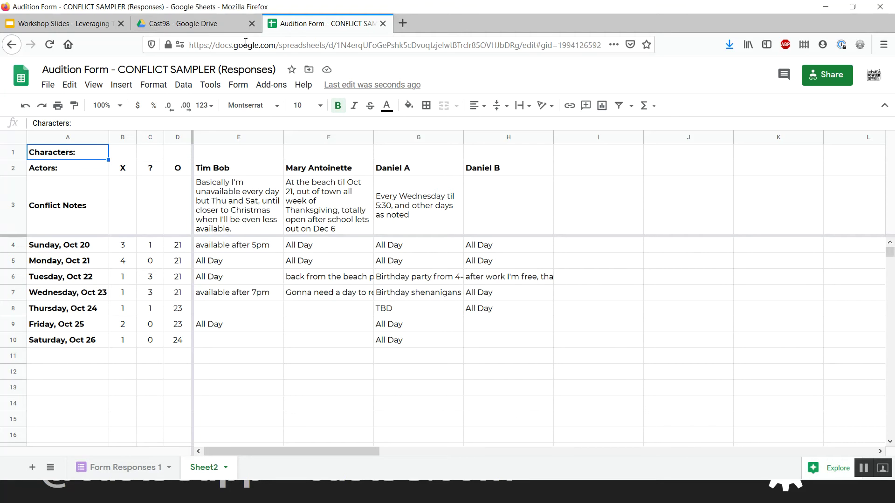
left_click(382, 23)
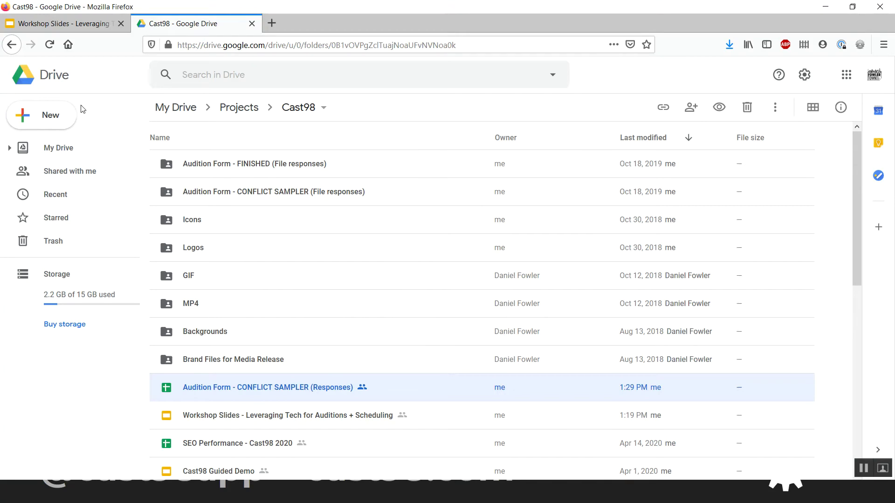
- Create a new blank Google Form inside the shared Cast98 folder
left_click(45, 119)
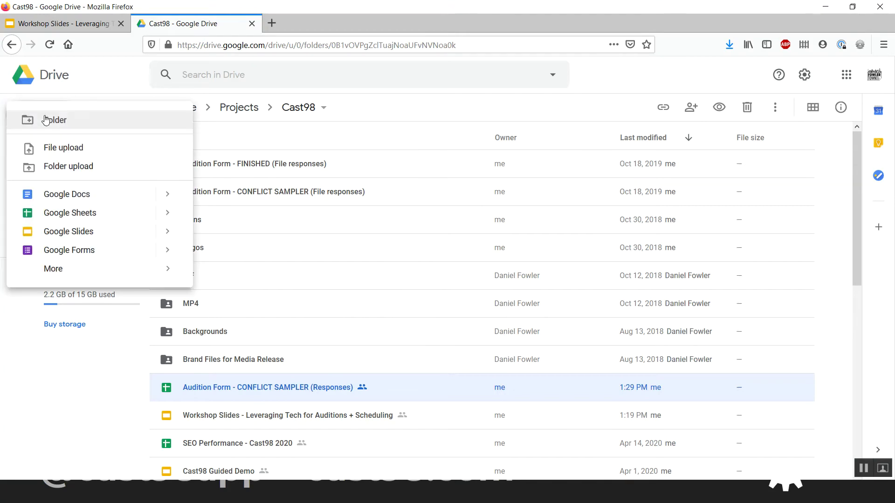
left_click(92, 251)
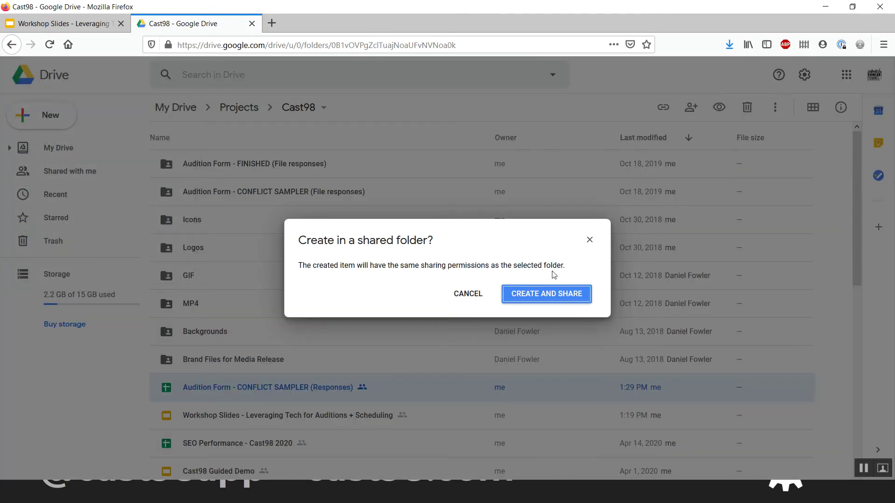
left_click(544, 298)
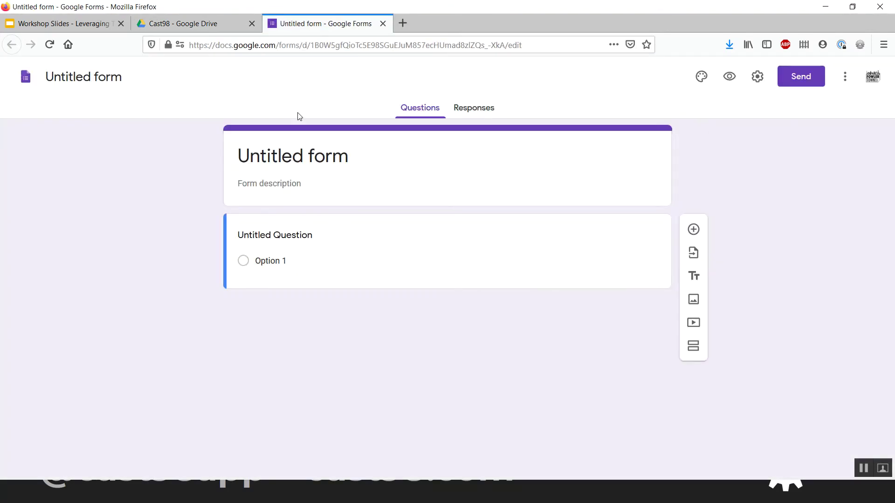
- Rename the Untitled form to 'Sample Audition Form'
left_click(315, 158)
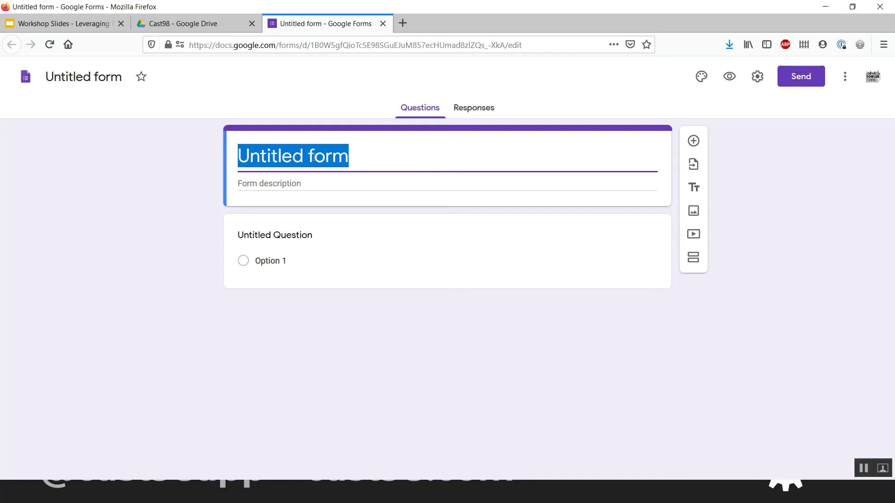
type("Sample Conflic")
type("t")
key("ctrl+BackSpace")
type("Audtion Fo")
key("BackSpace")
key("BackSpace")
key("BackSpace")
key("BackSpace")
key("BackSpace")
key("BackSpace")
key("BackSpace")
type("ition Form")
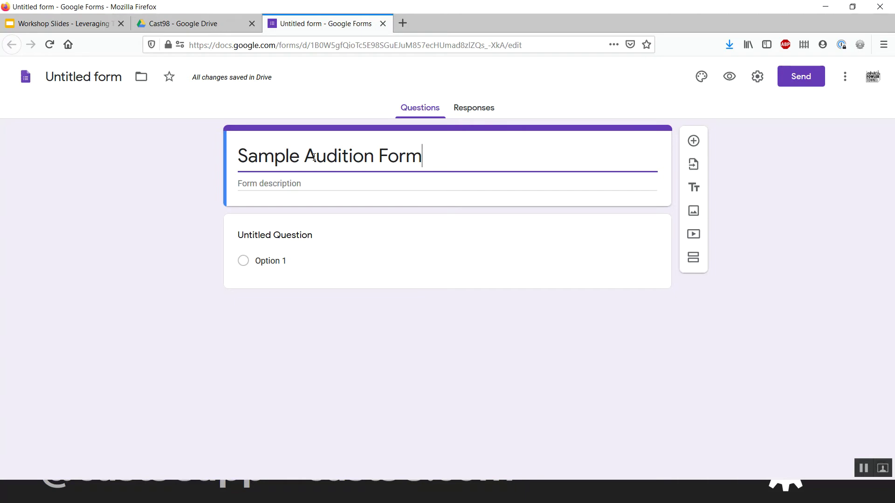
left_click(182, 214)
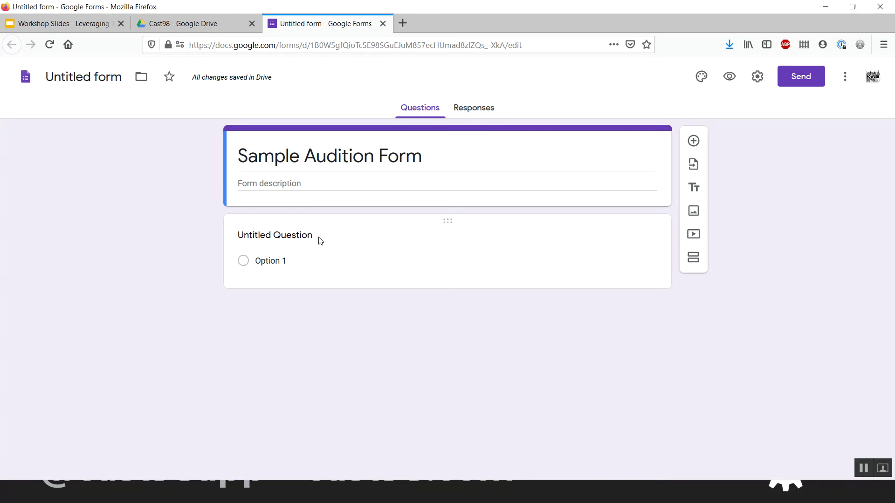
- Title the first question Name and duplicate it as a short-answer Email question
left_click(321, 241)
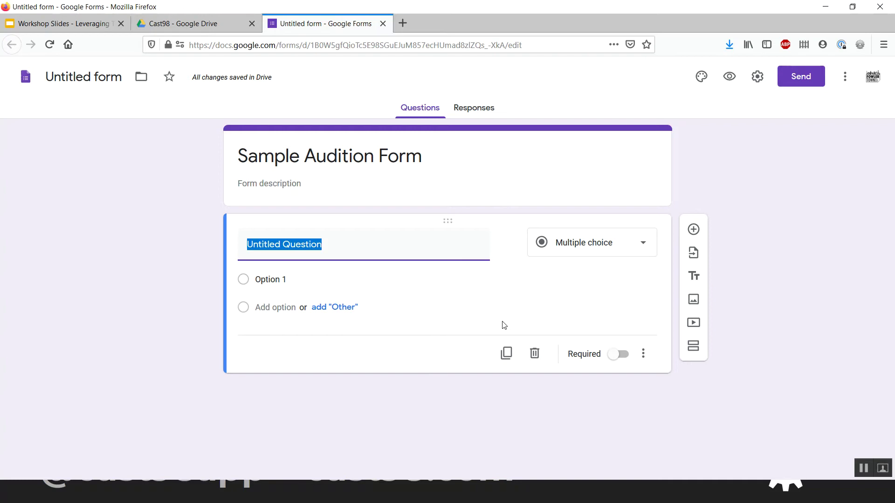
type("Name")
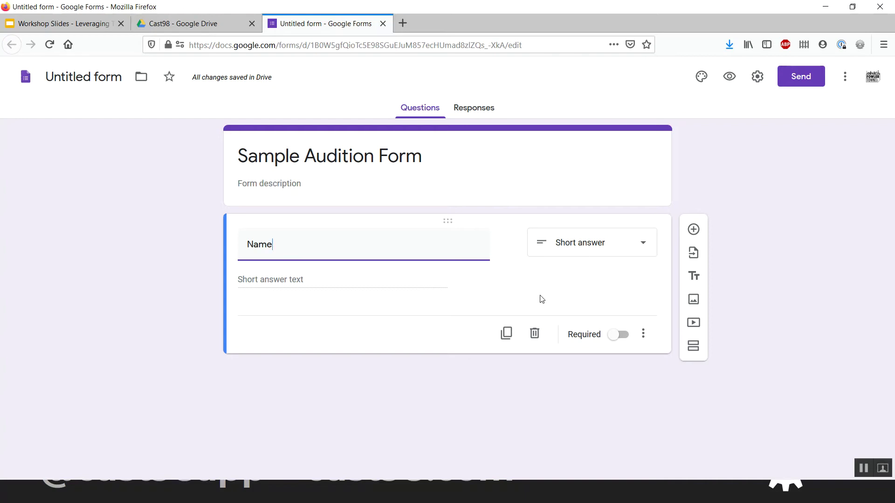
left_click(507, 343)
type("Email")
left_click(509, 377)
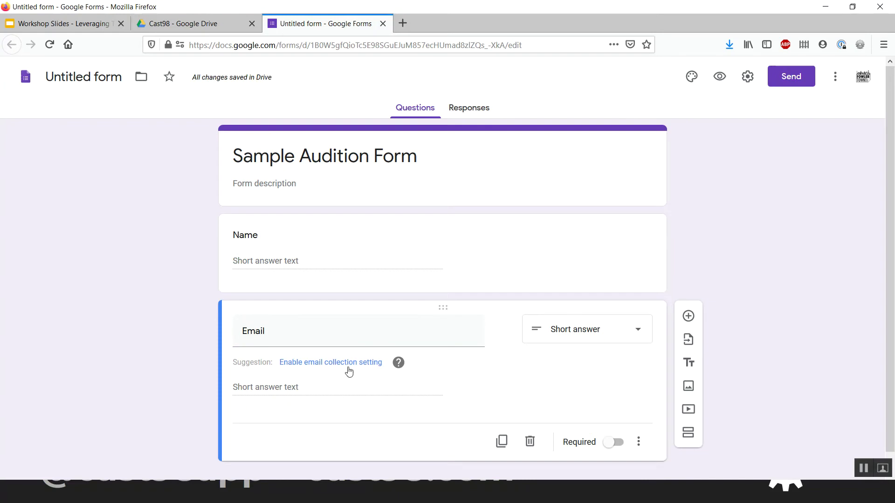
left_click(571, 339)
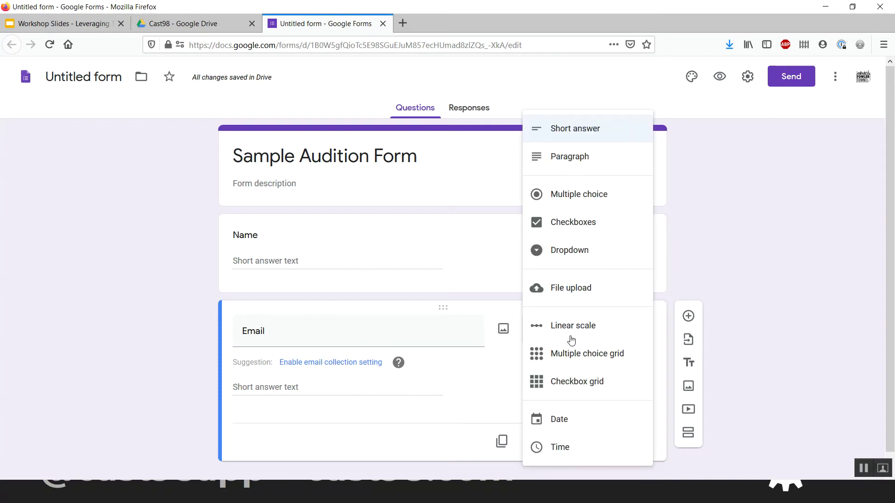
left_click(502, 354)
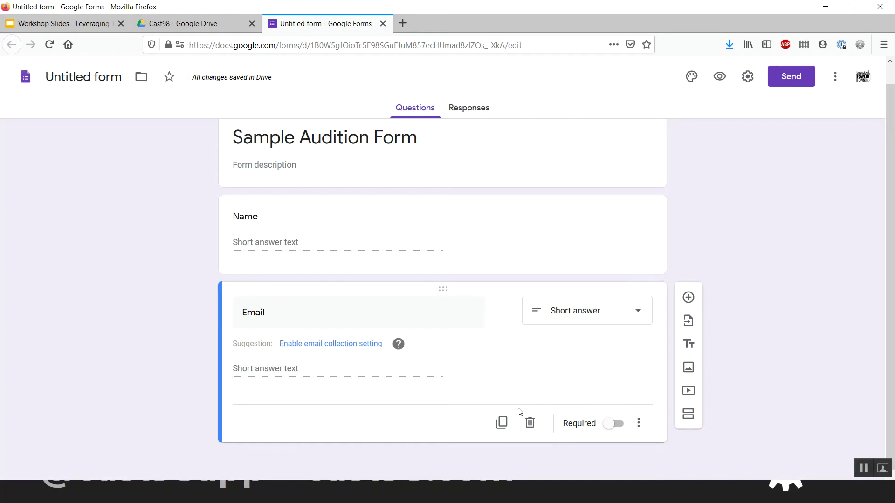
- Duplicate Email as a short-answer Phone question, then add a new question below it
left_click(502, 423)
type("Phone")
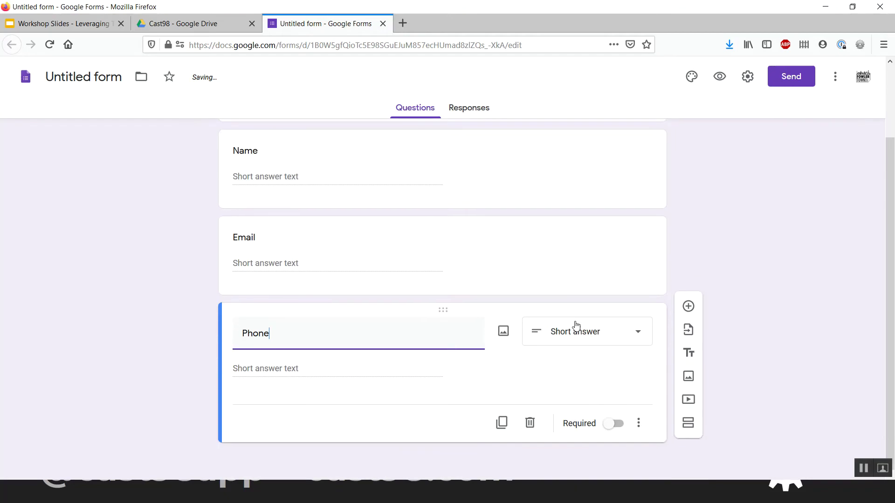
scroll(575, 326, "down", 2)
left_click(501, 374)
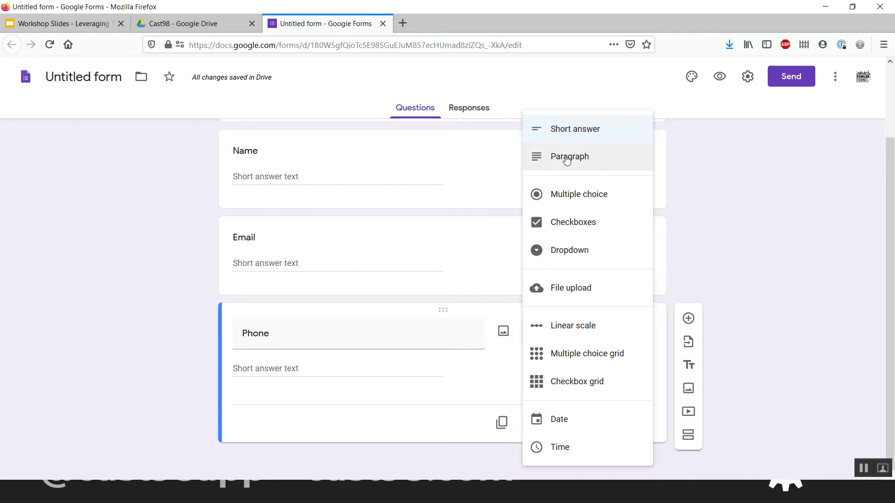
left_click(499, 270)
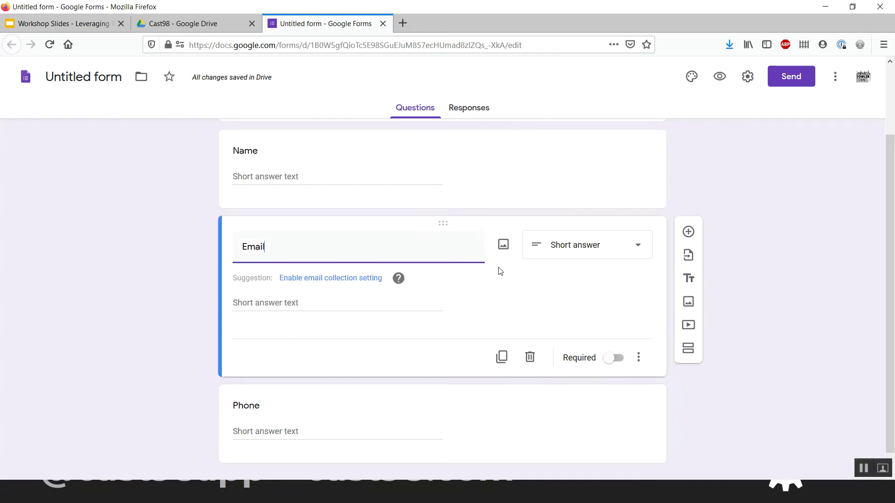
scroll(563, 169, "up", 3)
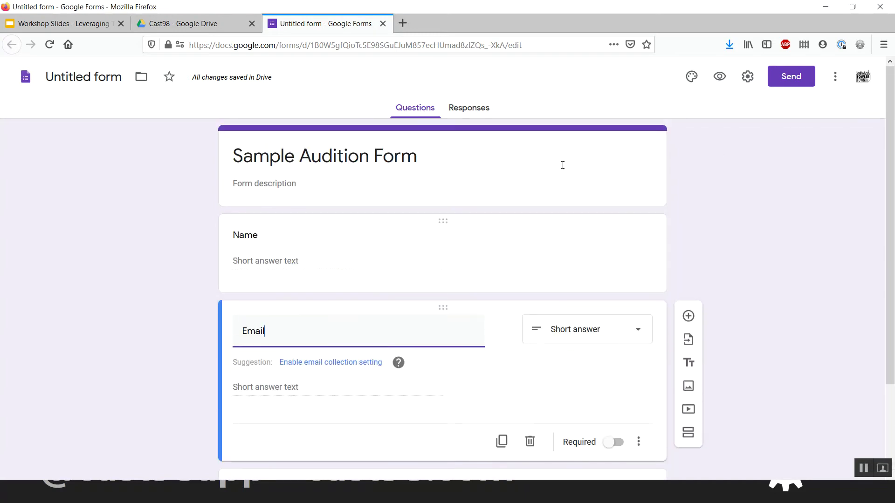
scroll(561, 166, "down", 3)
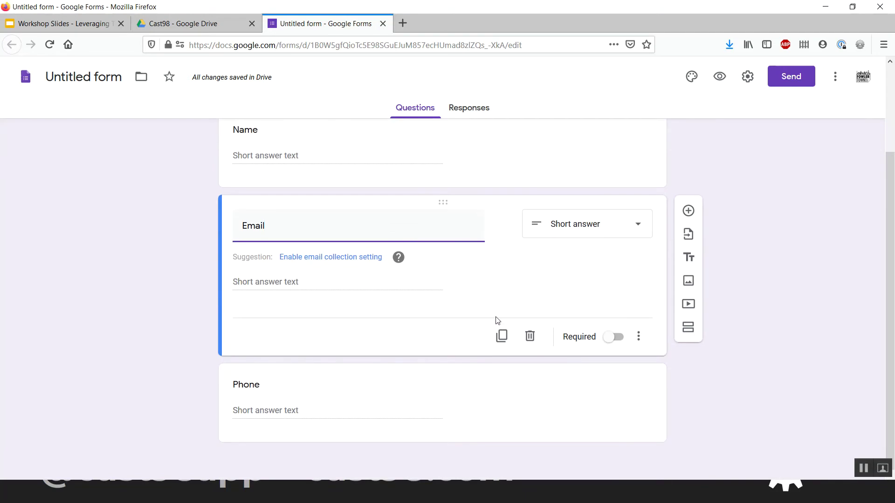
left_click(469, 449)
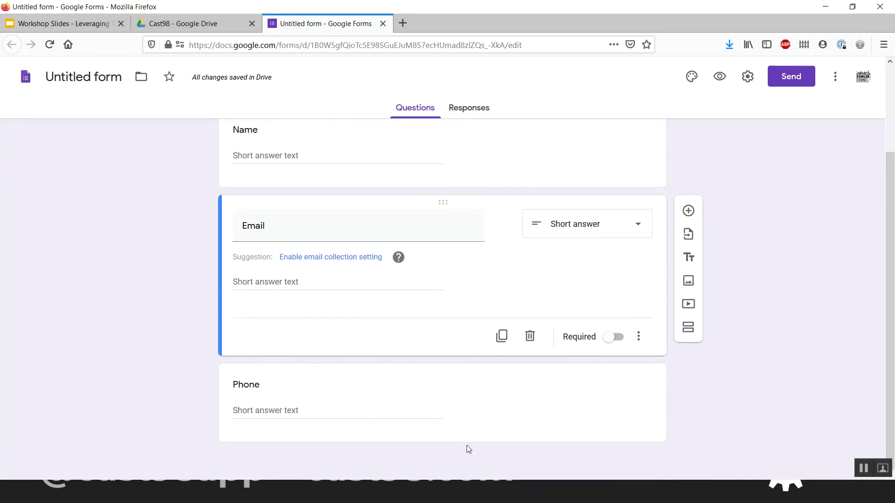
left_click(459, 427)
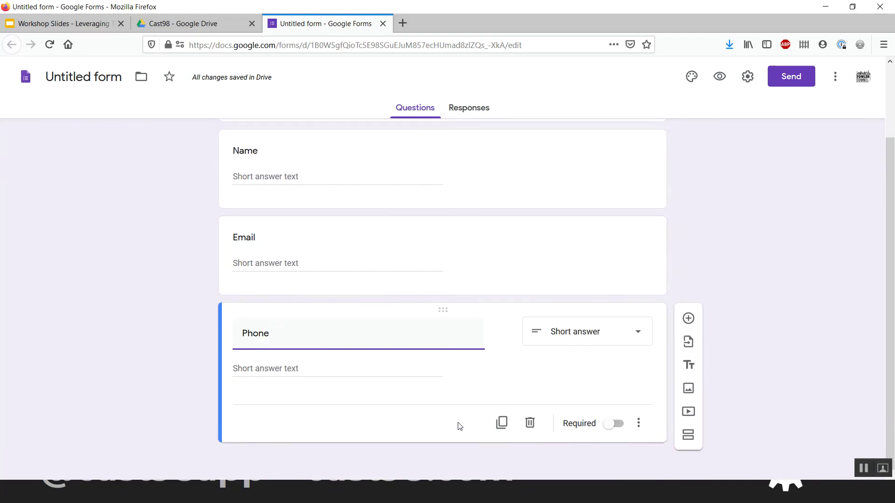
left_click(688, 319)
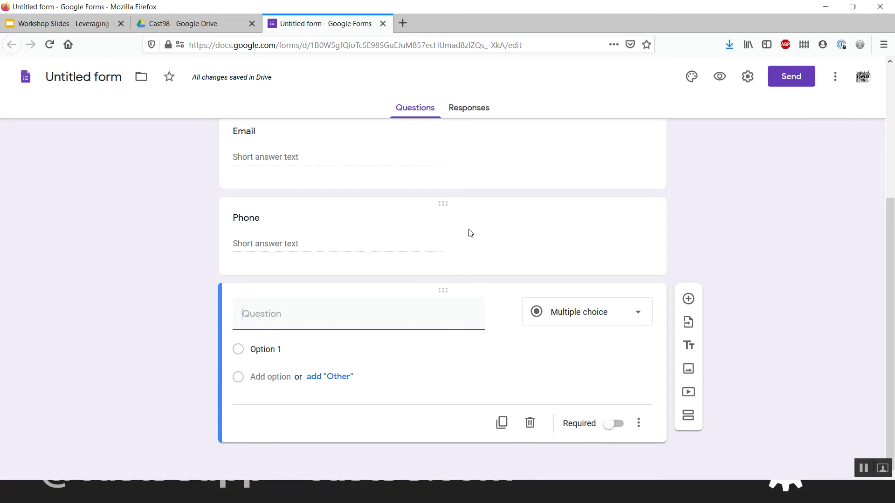
- Make the new question a Paragraph asking 'What are your conflicts between Oct. 1 and Dec. 25?'
left_click(547, 316)
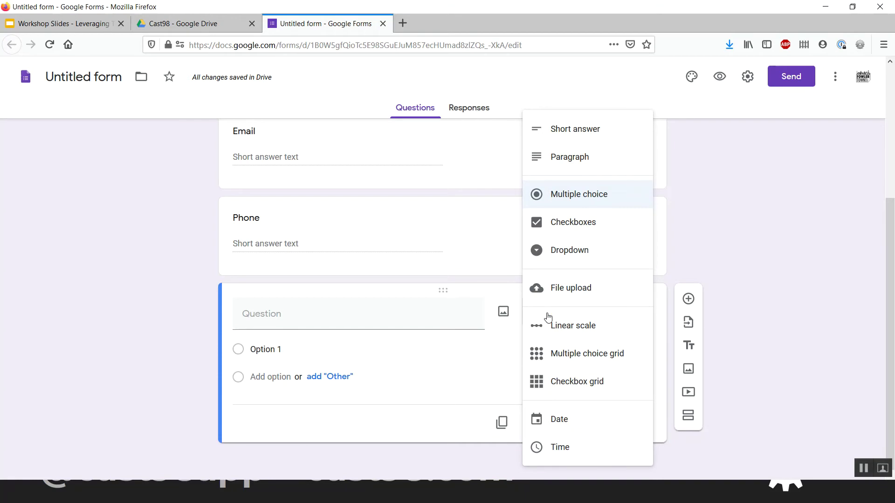
left_click(556, 160)
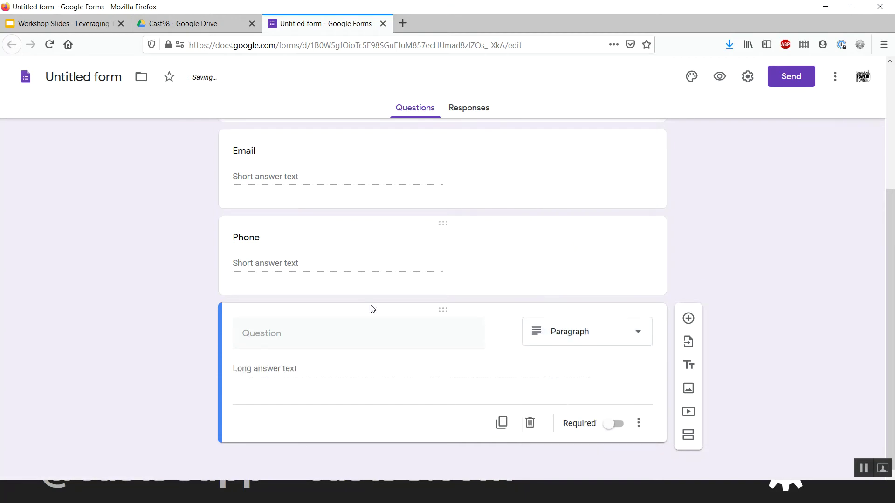
left_click(308, 338)
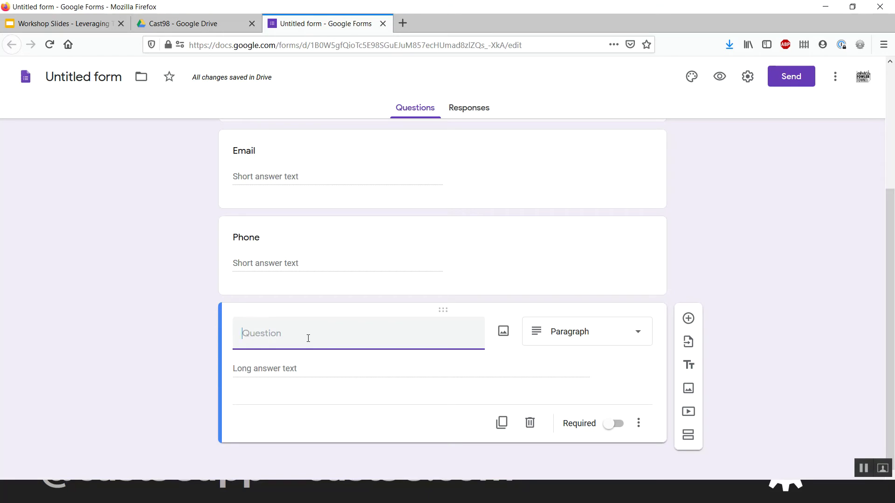
type("What are your conflicts be")
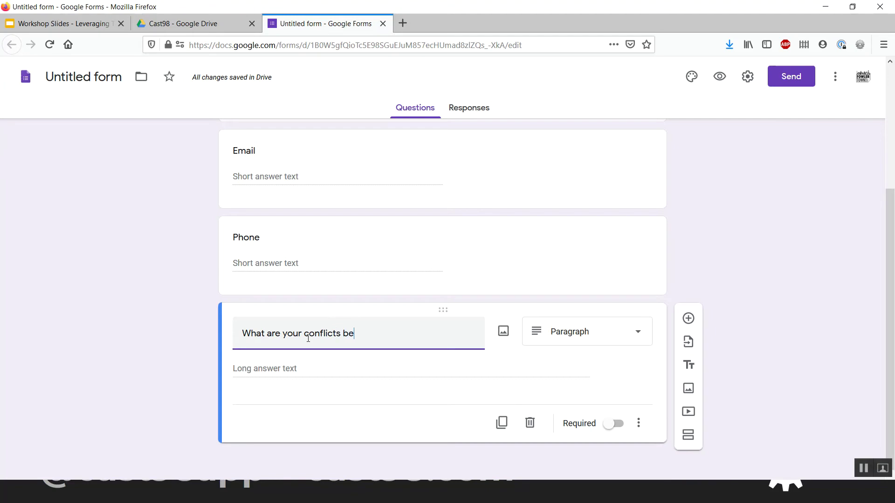
type("tween Dat")
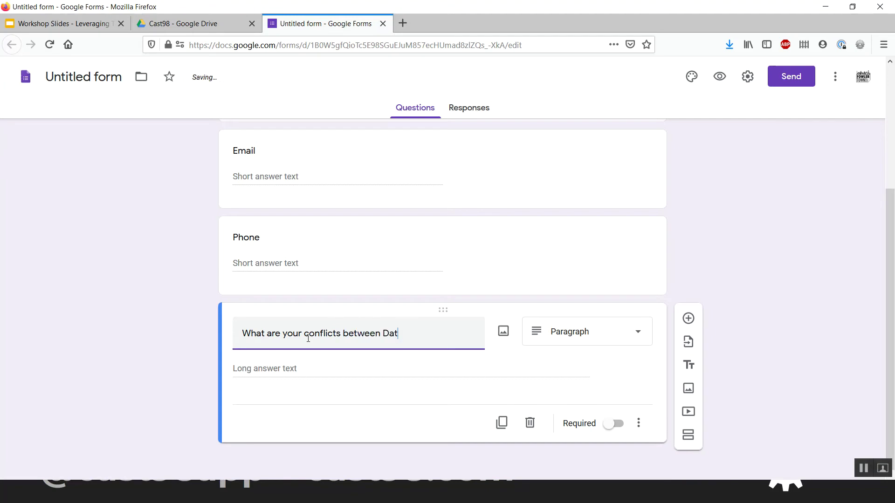
type("e A")
key("BackSpace")
key("BackSpace")
key("BackSpace")
key("BackSpace")
key("BackSpace")
key("BackSpace")
type("Oct. 1")
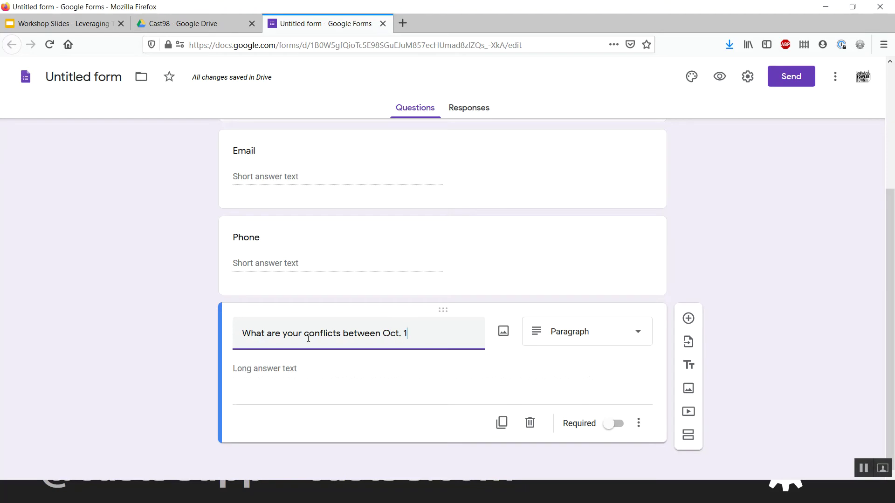
type(" and Dec")
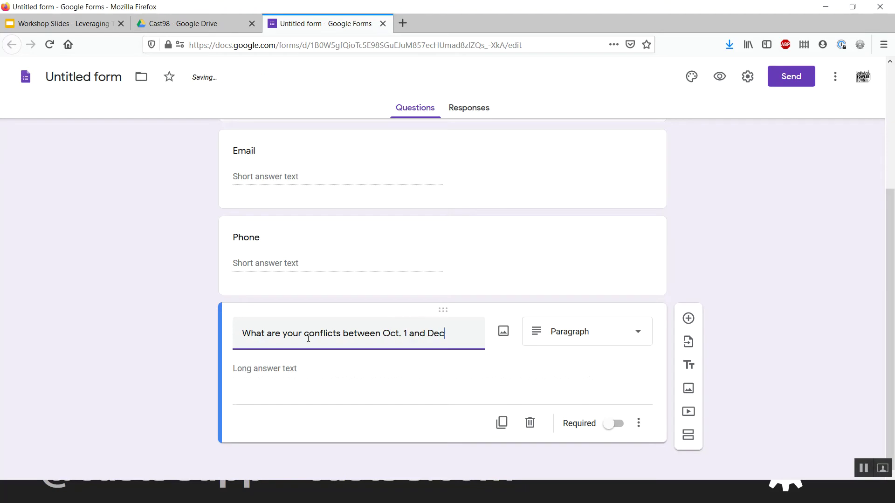
type(". 25?")
left_click(375, 399)
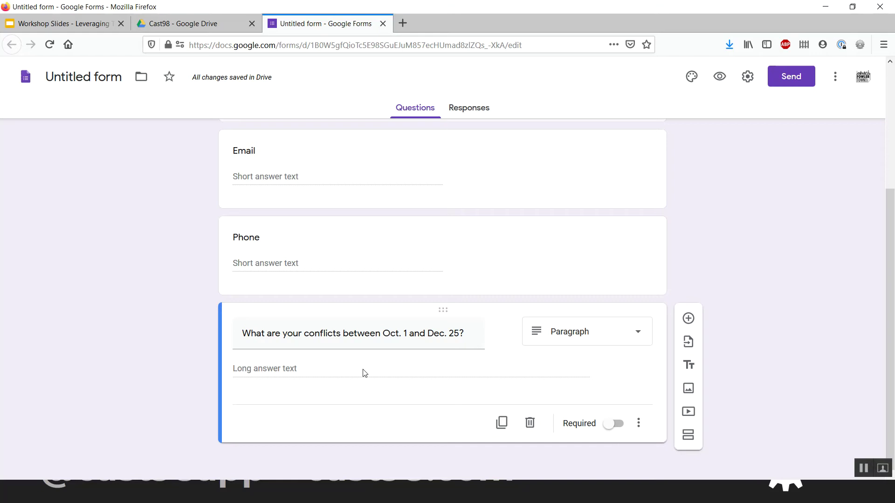
- Add checkbox grid 'Enter Your Conflicts' with rows Week of Oct. 1, Week Oct. 8, Week Oct. 15, Week Oct. 21
left_click(689, 319)
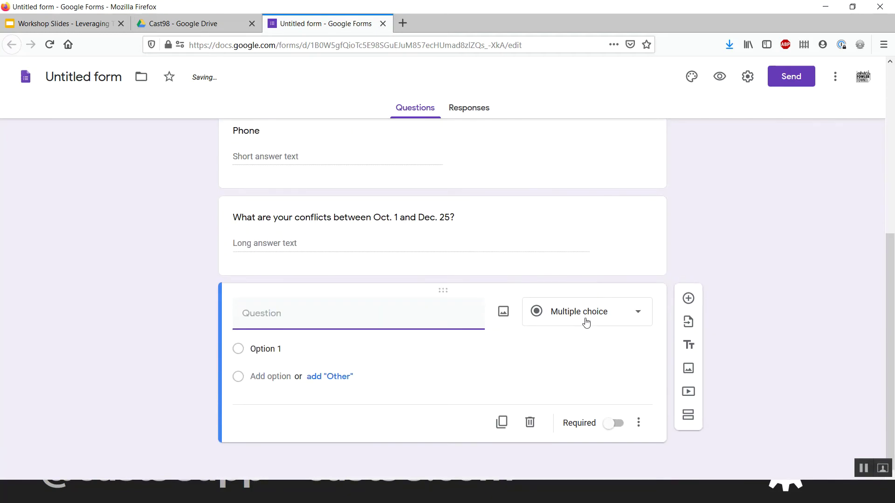
left_click(585, 321)
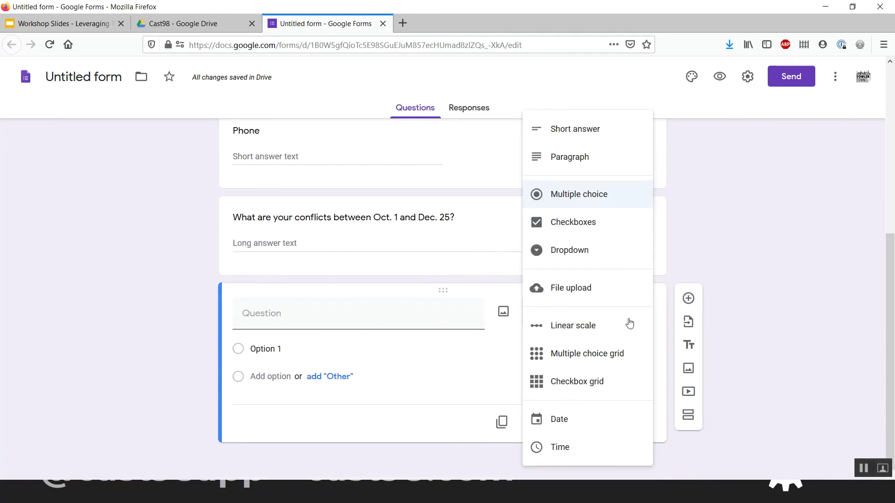
left_click(561, 390)
left_click(311, 313)
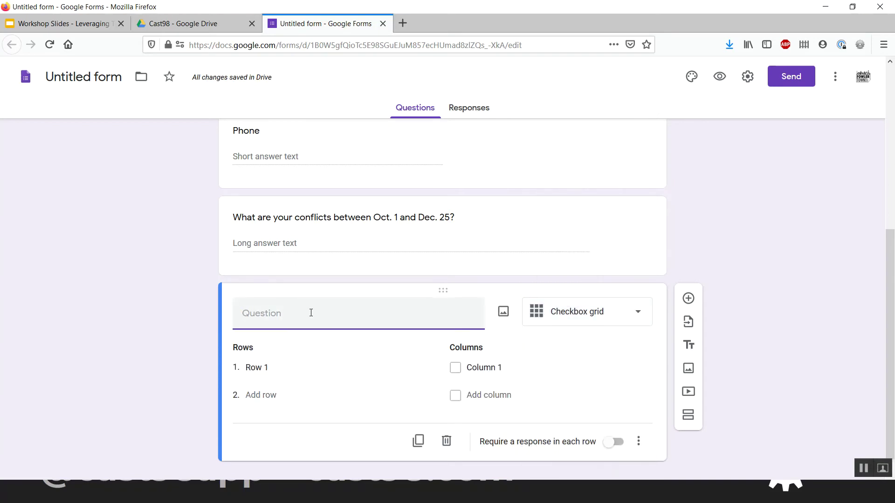
type("Enter Your Conflicts")
left_click(259, 370)
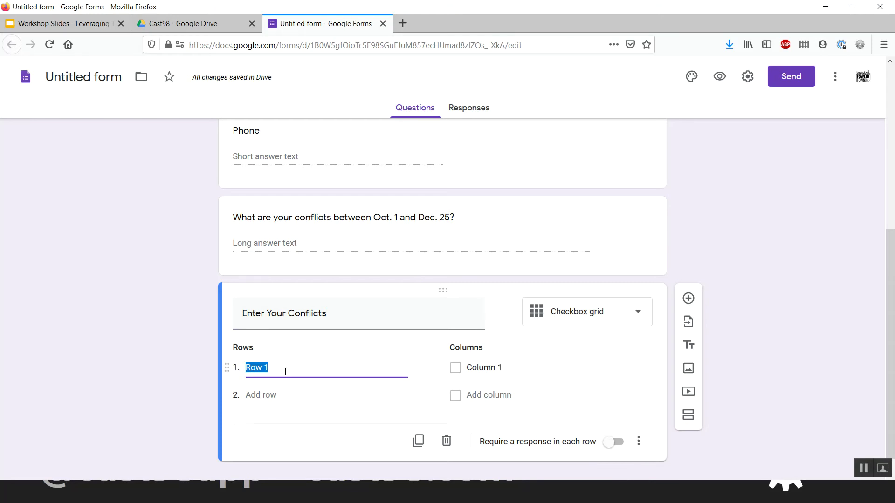
type("Week of Oct. 1")
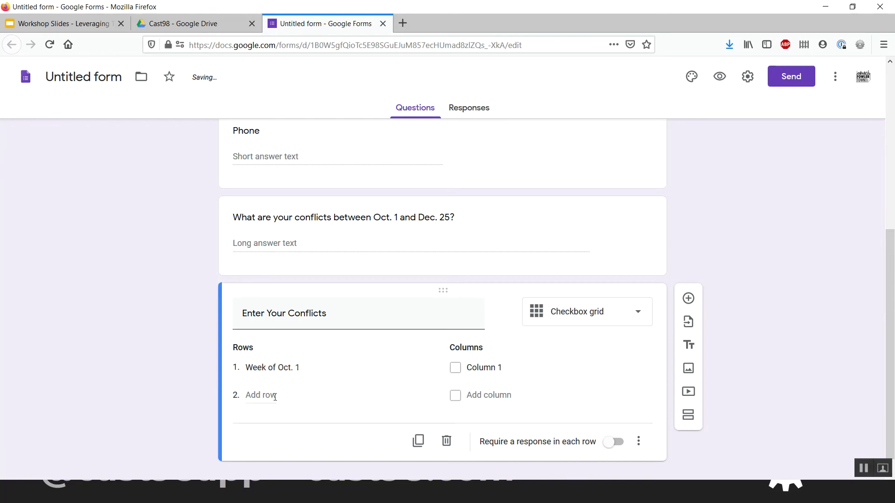
left_click(274, 395)
type("Week")
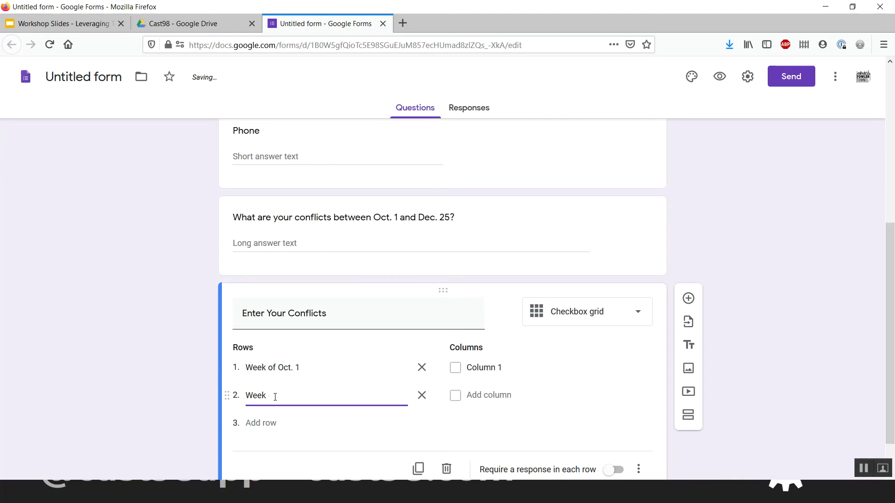
type(" Oct. 8")
left_click(265, 422)
type("Week Oct. 15")
left_click(261, 451)
type("Week Oct. 21")
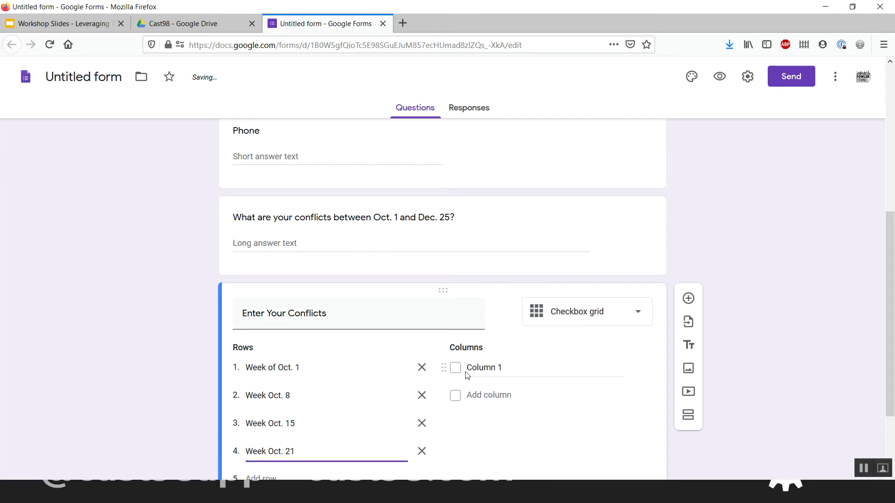
- Enter the grid columns Sun, Mon, Tue, Wed, Thu, Fri and Sat
left_click(479, 368)
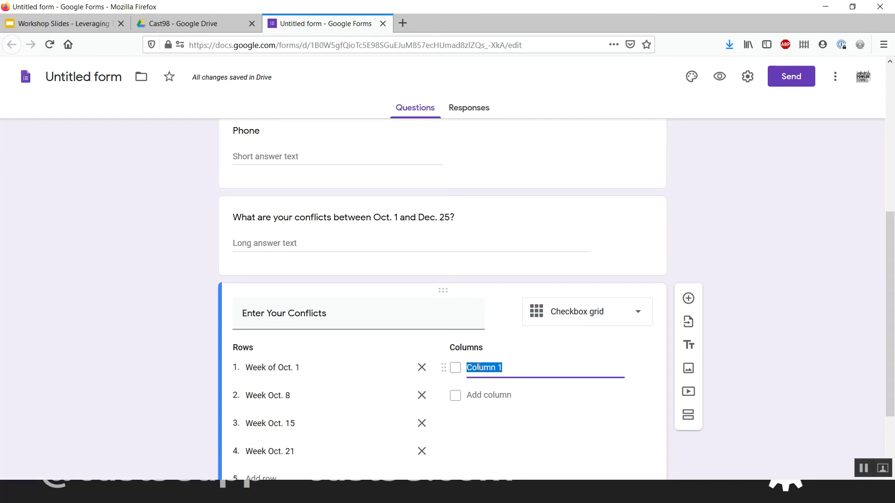
type("Sun")
key("Return")
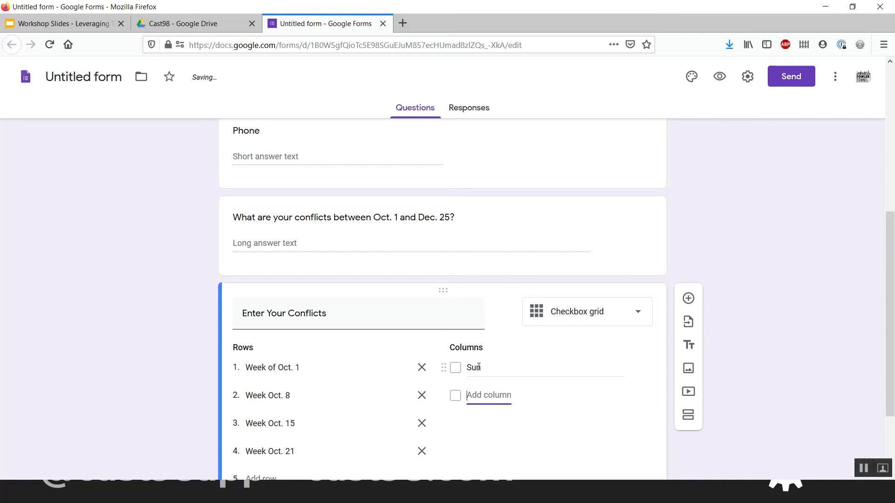
type("Mon")
key("Return")
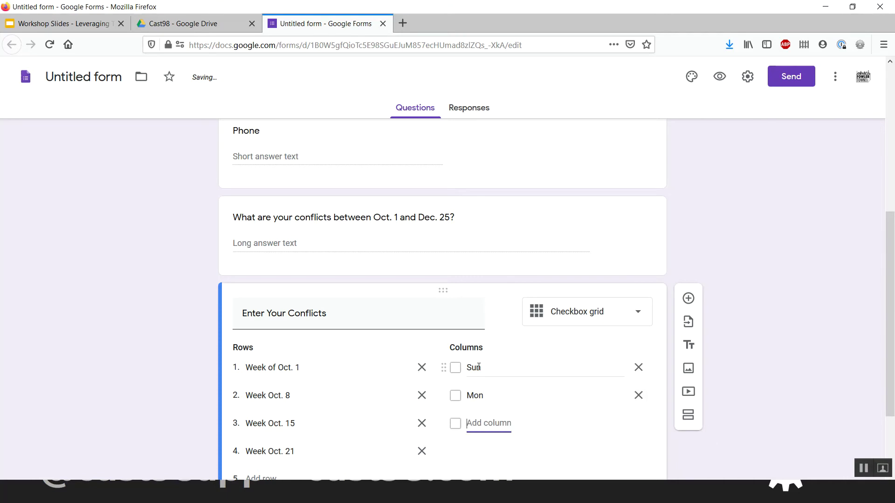
type("Tue")
key("Return")
type("Wed")
key("Return")
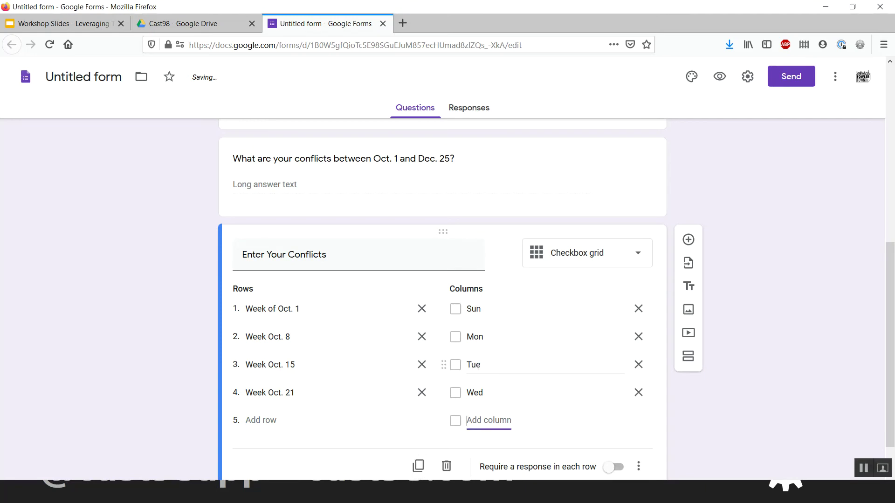
type("Thu")
key("Return")
type("Fri")
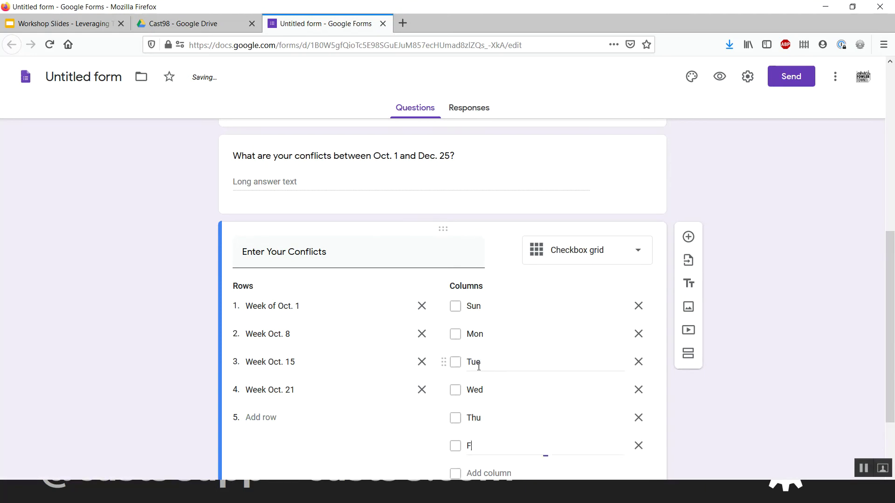
key("Return")
type("Sat")
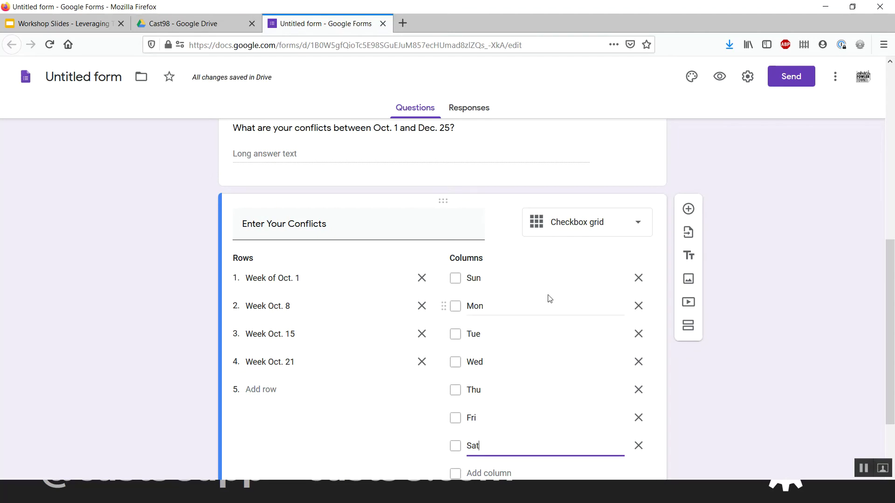
scroll(549, 298, "down", 3)
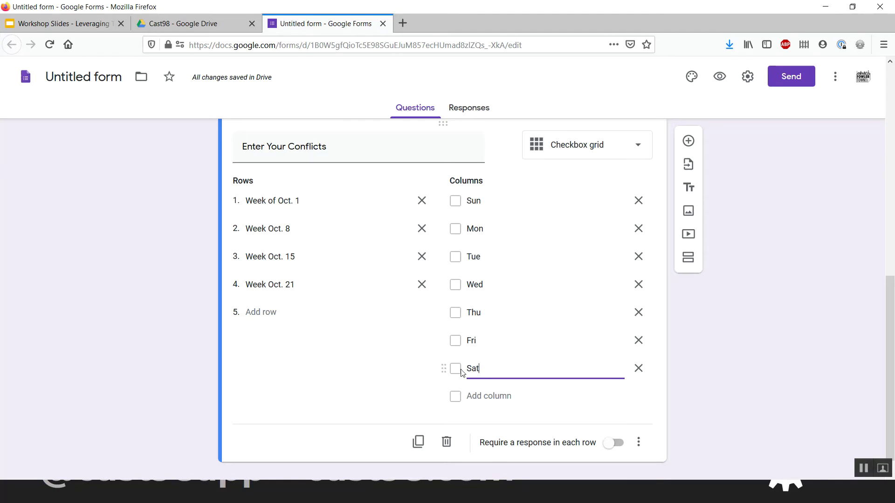
scroll(444, 352, "up", 1)
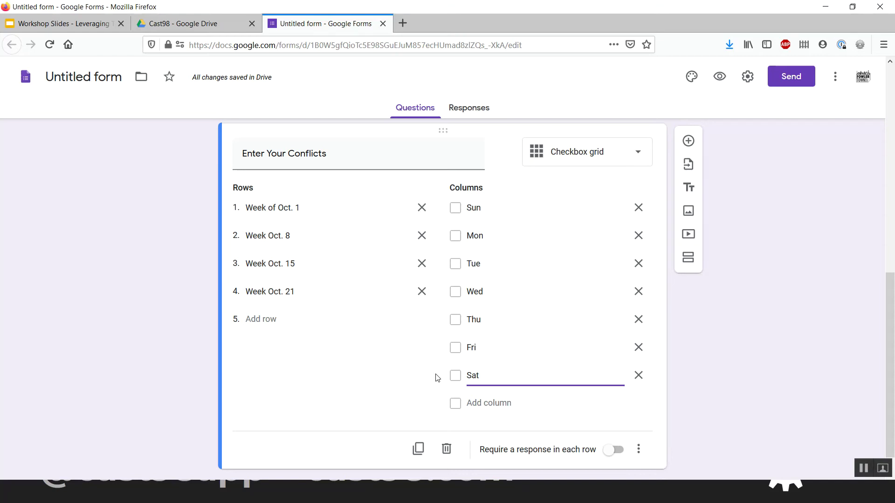
left_click(414, 401)
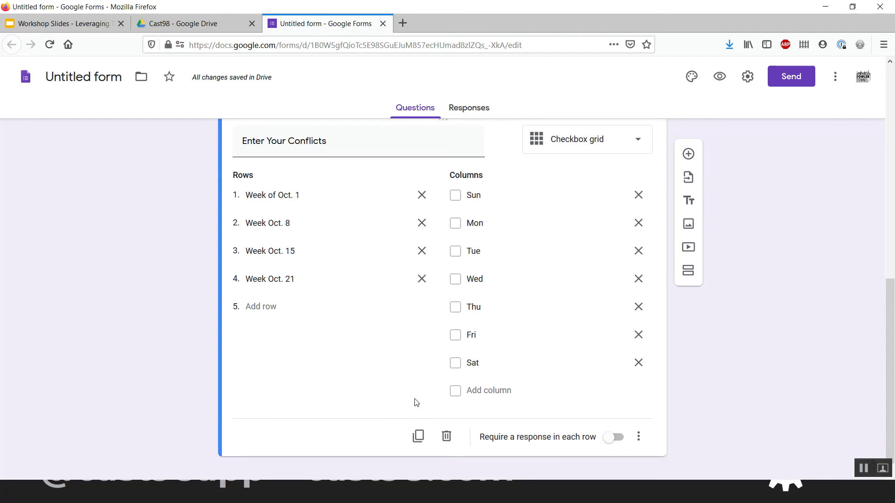
- Add a question titled 'Please summarize any partial-day conflicts' below the grid
left_click(689, 144)
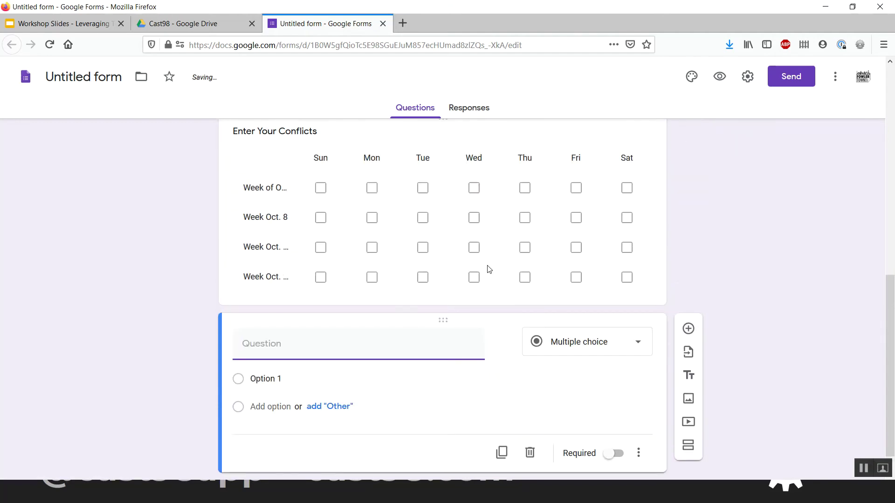
scroll(488, 269, "up", 1)
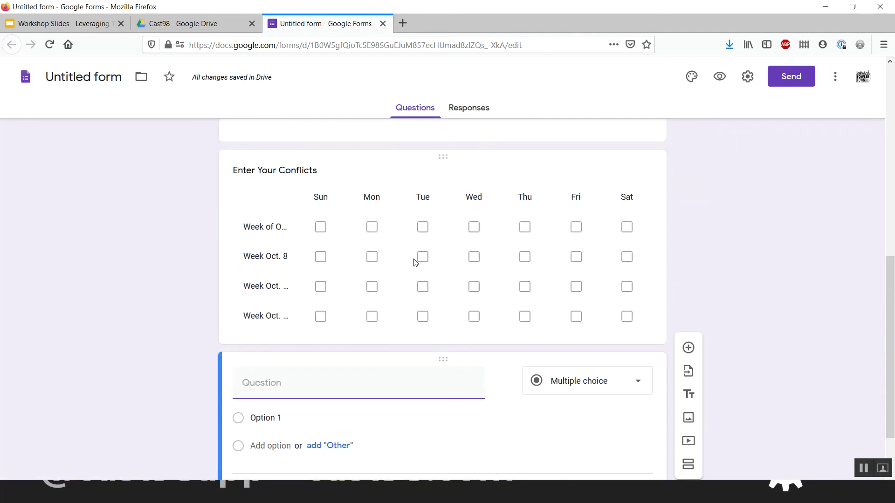
scroll(472, 285, "down", 1)
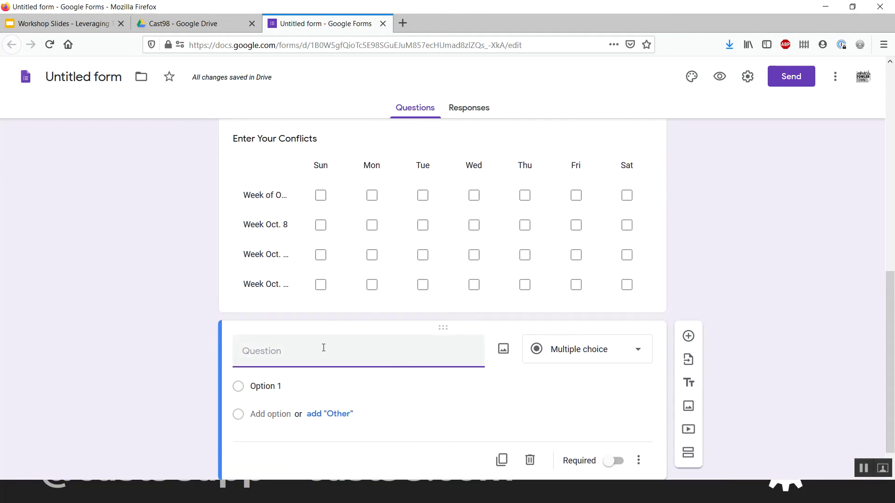
type("Plz summarize any parti-")
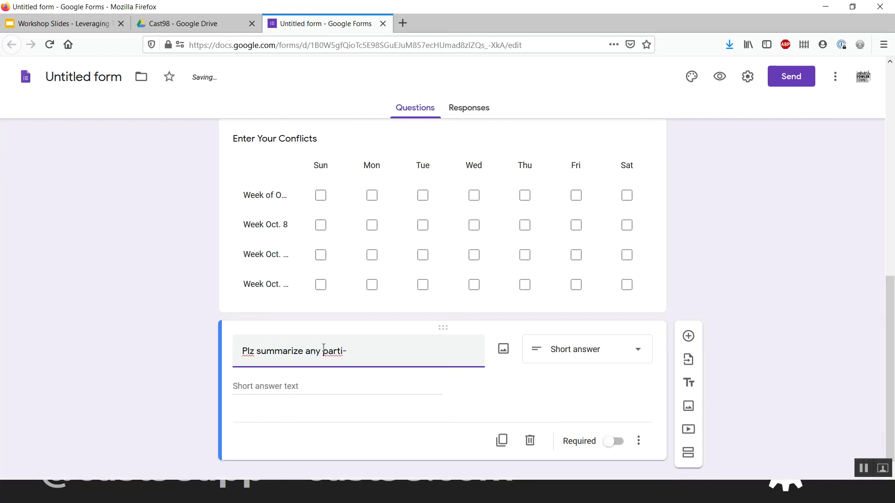
key("BackSpace")
type("ial-day conflicts")
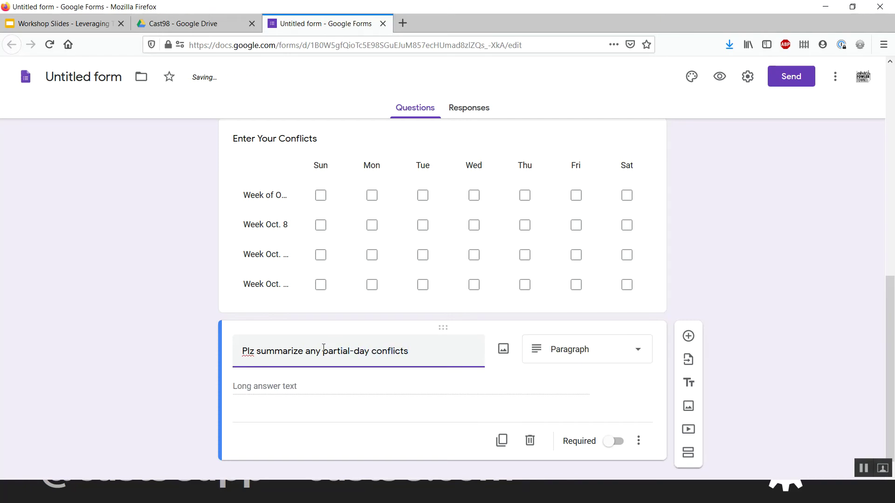
left_click(254, 352)
key("BackSpace")
type("ease")
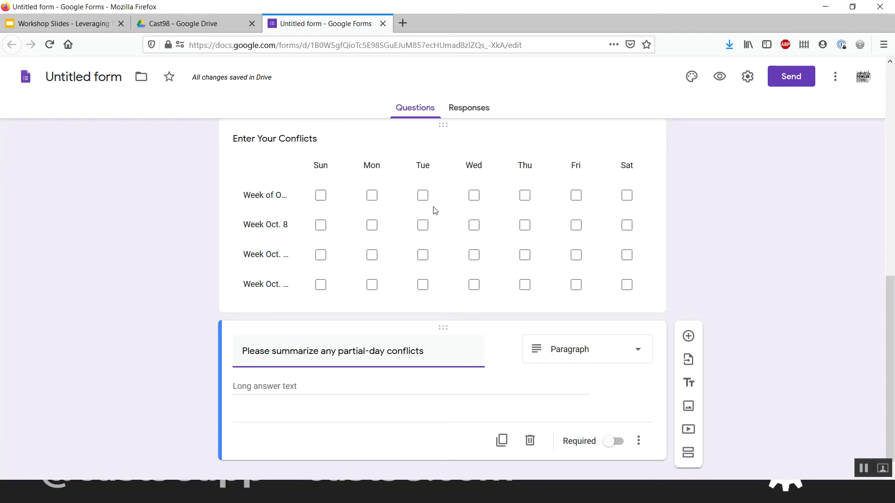
scroll(434, 210, "down", 1)
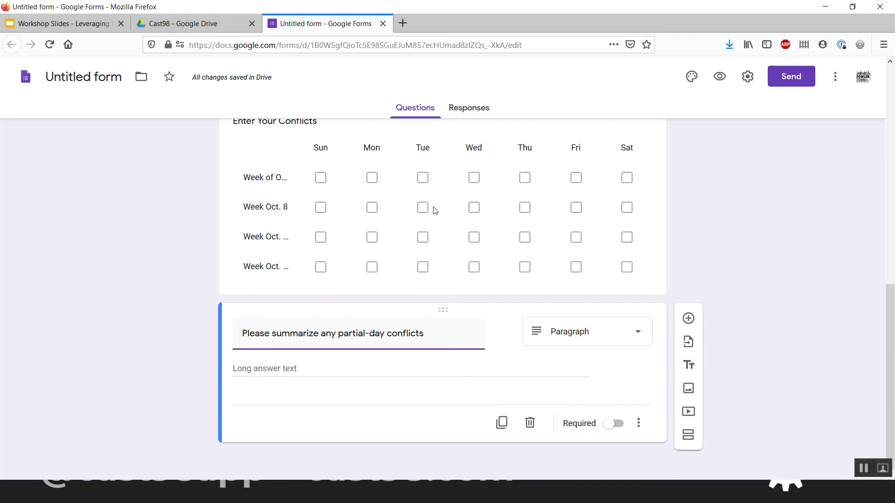
left_click(371, 375)
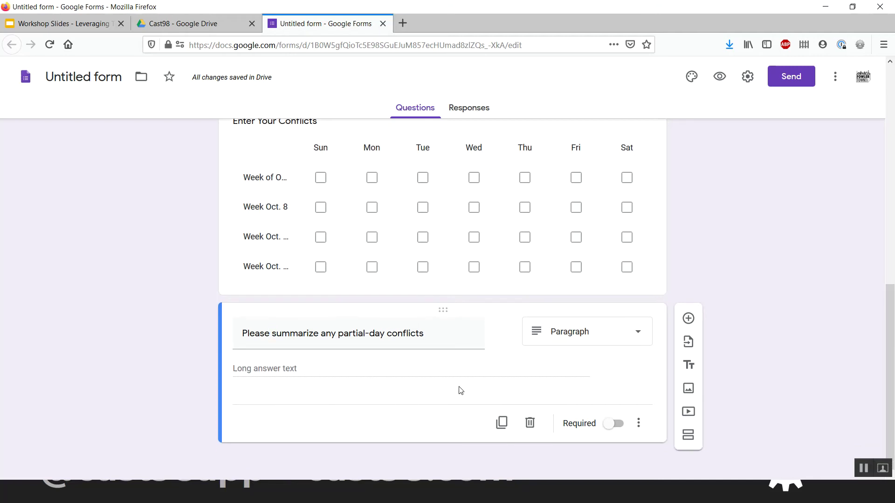
- Add another blank question at the end of the form
scroll(459, 390, "up", 1)
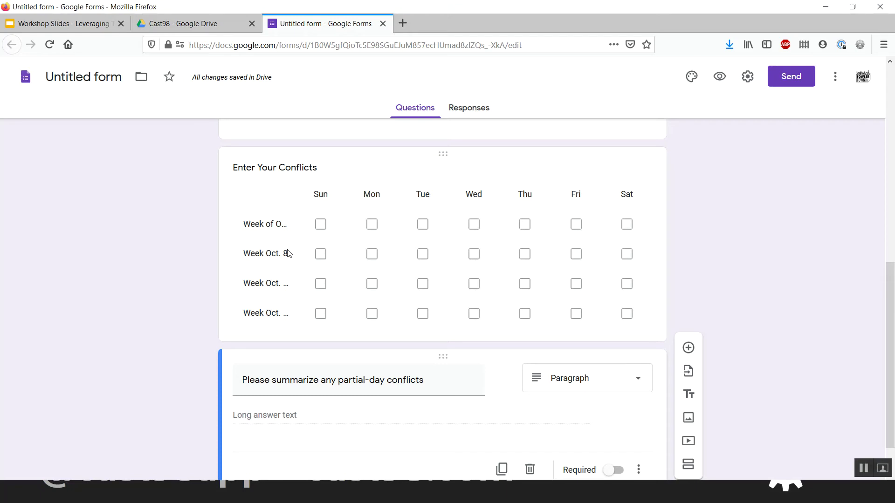
scroll(289, 253, "down", 1)
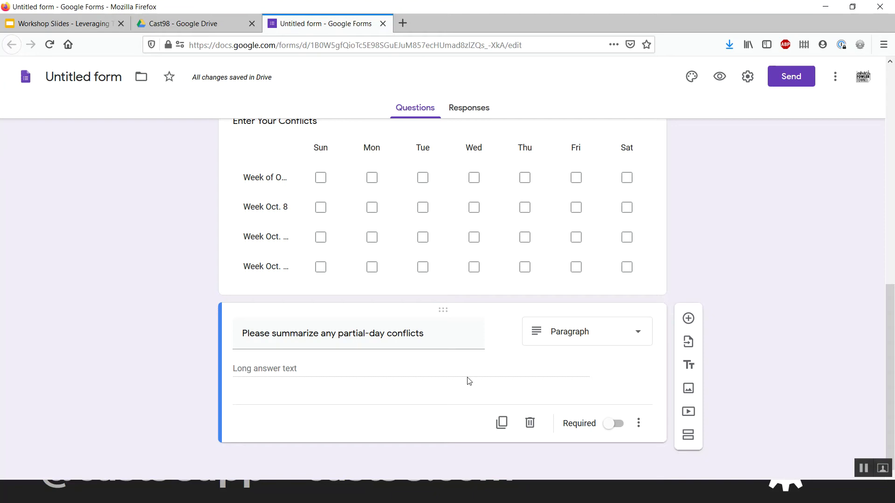
left_click(688, 318)
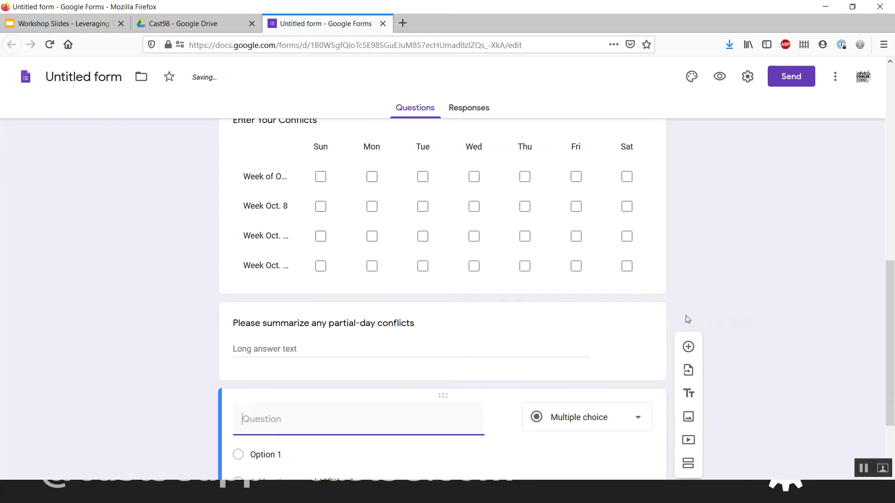
- Set the new blank question's type to Multiple choice
left_click(556, 319)
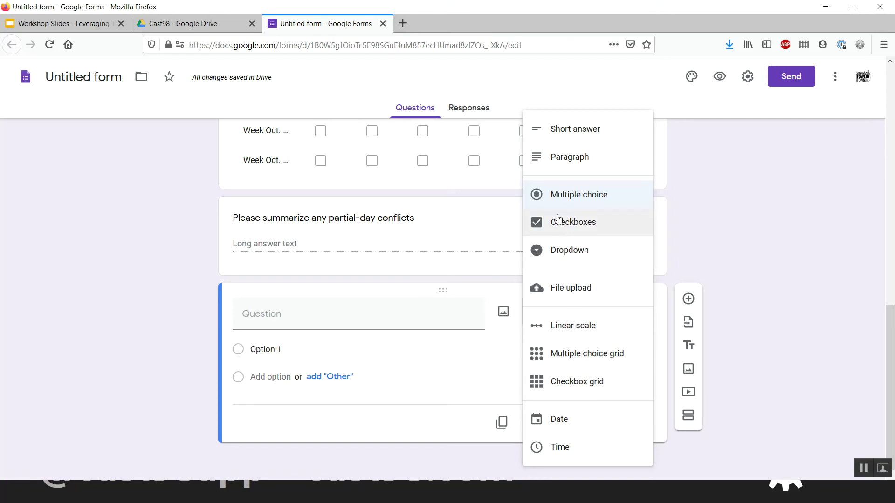
left_click(565, 199)
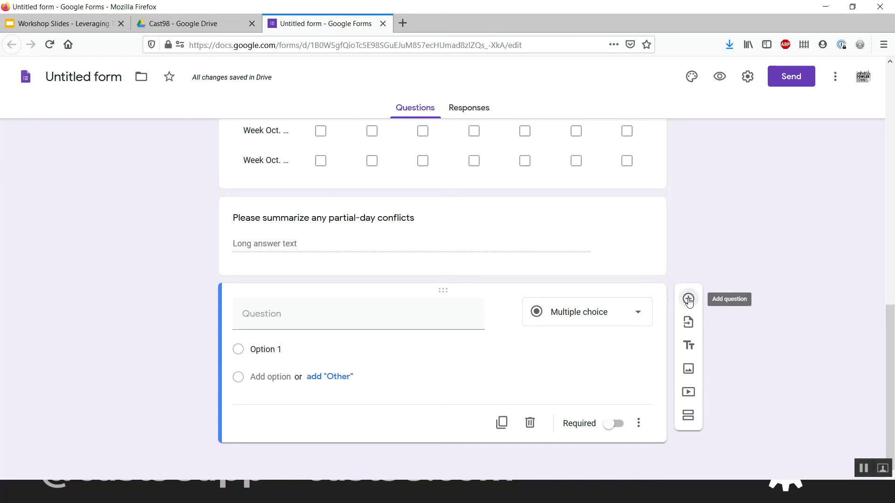
left_click(689, 301)
left_click(550, 307)
left_click(608, 314)
left_click(661, 286)
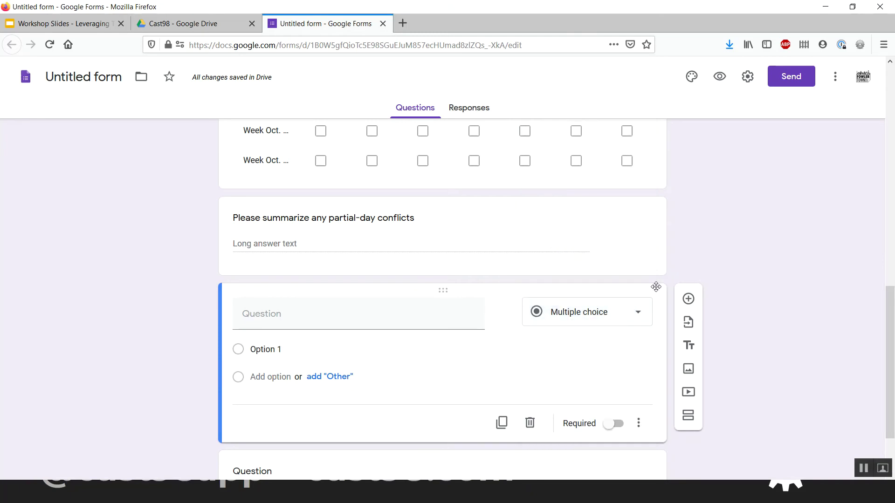
- Insert a title-and-description block, delete the extra blank question, and select the block's placeholder title
left_click(689, 345)
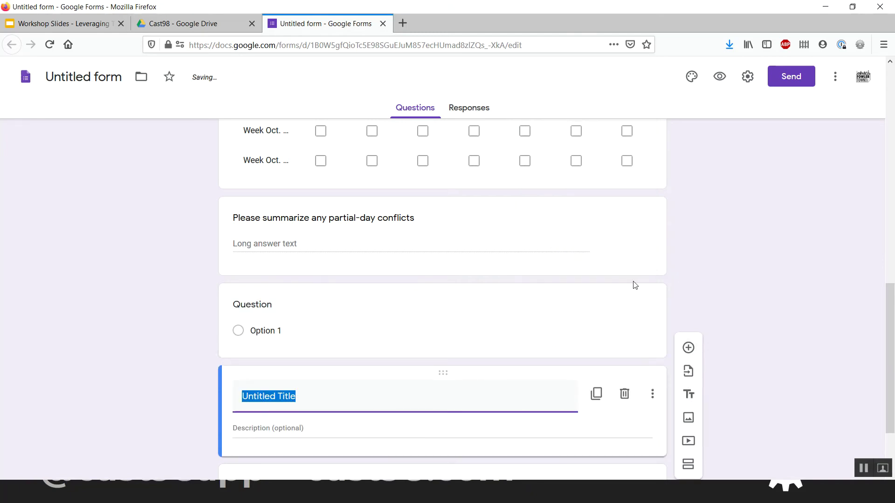
left_click(647, 319)
left_click(530, 424)
scroll(426, 364, "down", 2)
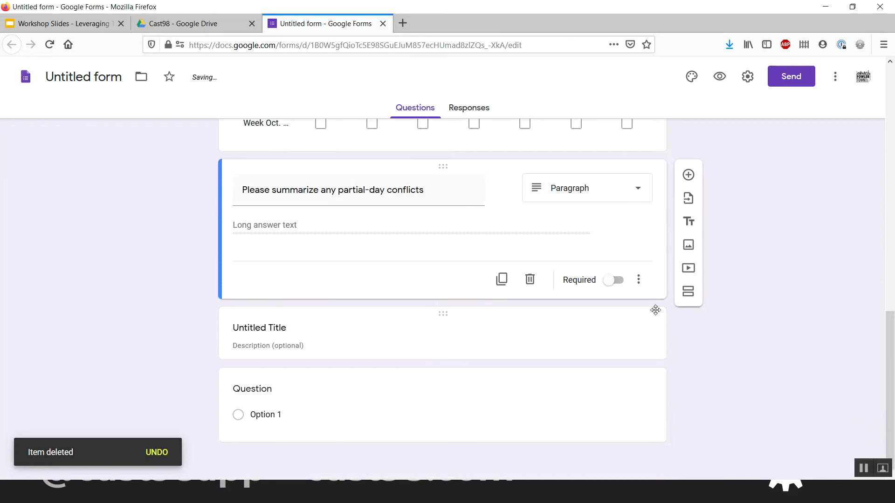
left_click(656, 311)
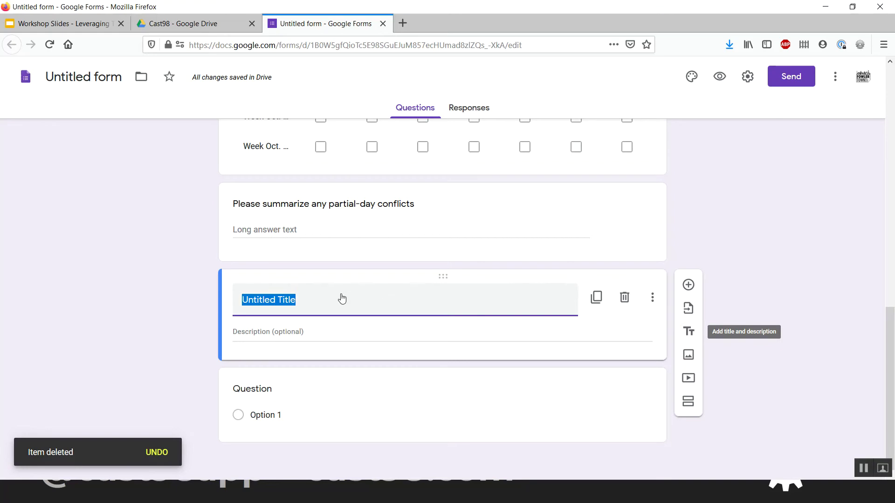
left_click(322, 300)
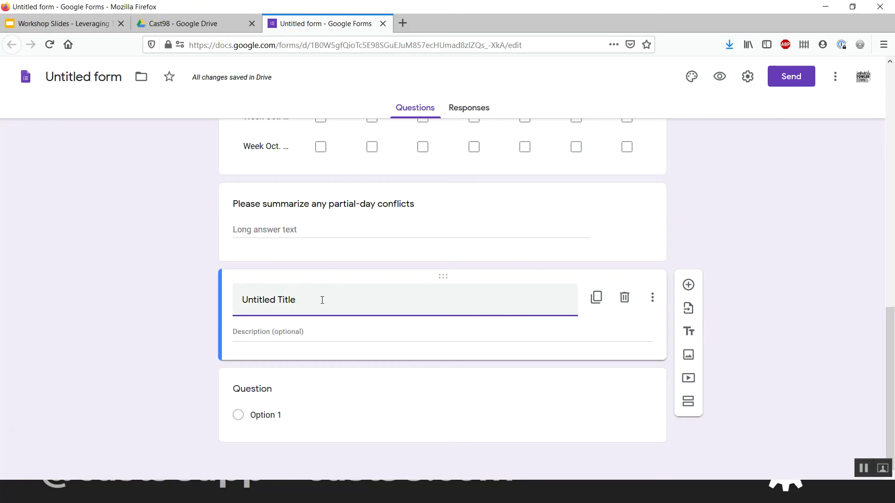
key("ctrl+a")
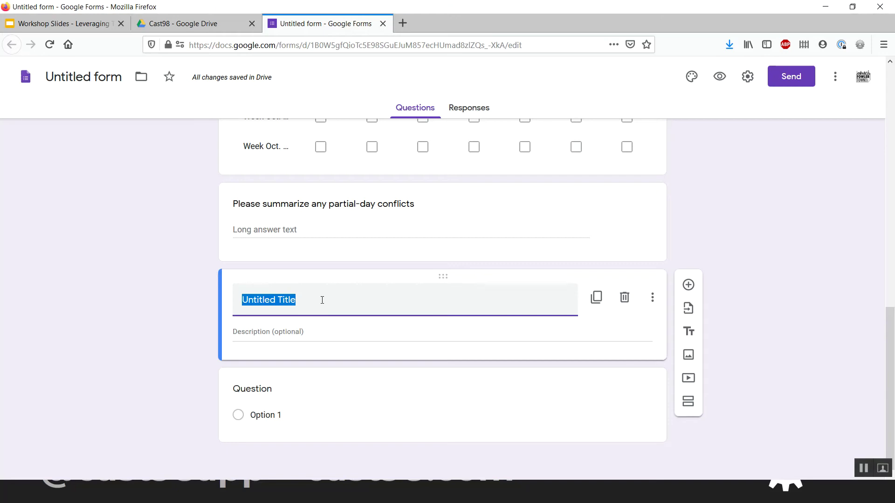
- Title the blank question 'Thursday, Oct. 1'
left_click(278, 393)
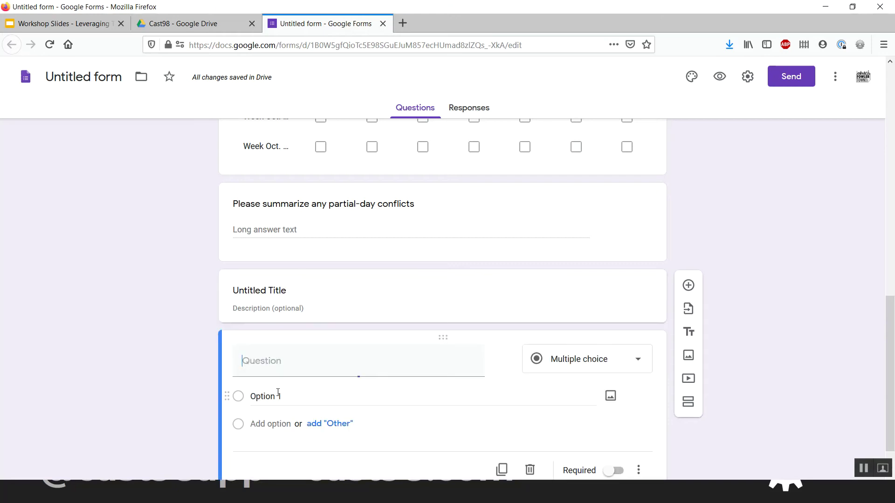
type("Oct. 1")
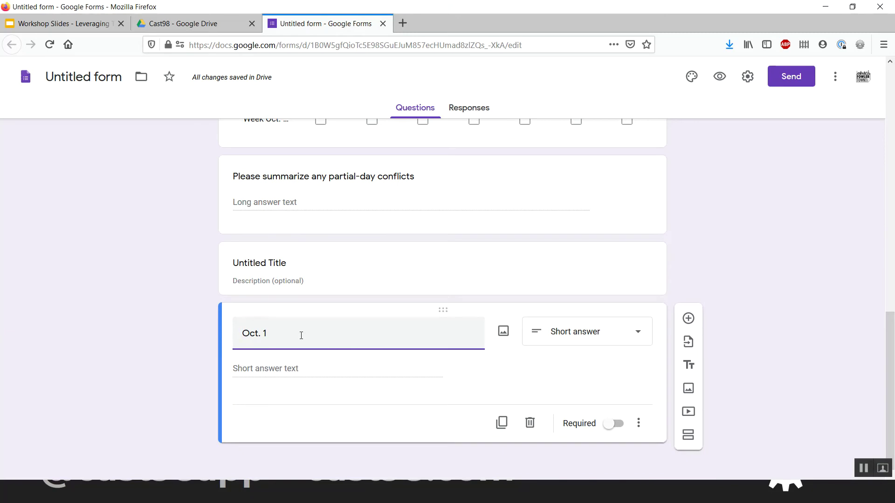
key("Home")
type("Thursday,")
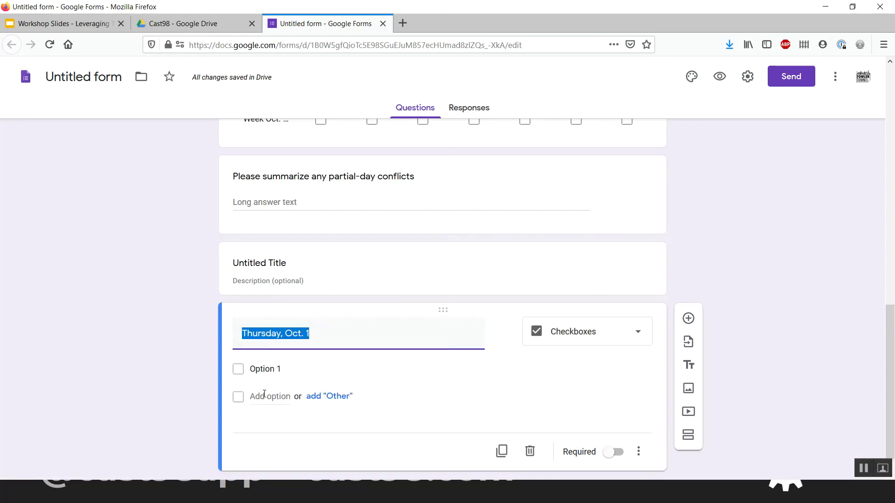
- Give it answer options All Day and Other, and make it Multiple choice
left_click(264, 371)
type("All Day")
left_click(321, 396)
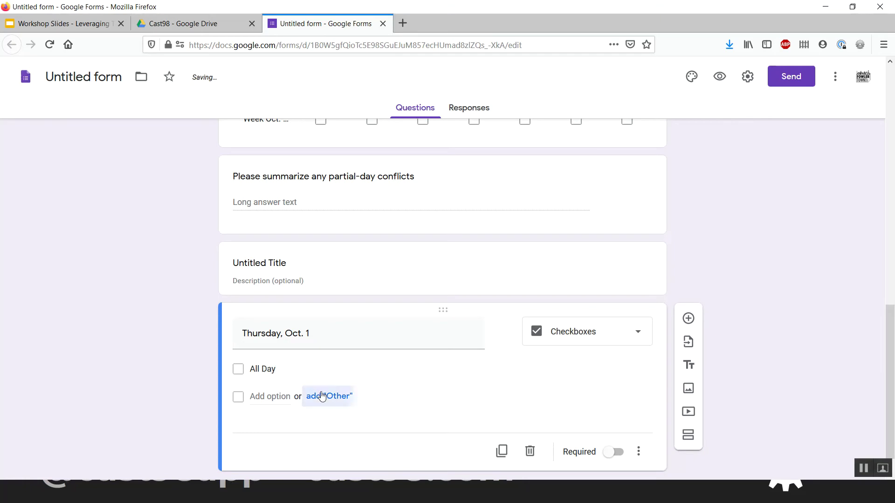
scroll(426, 371, "down", 2)
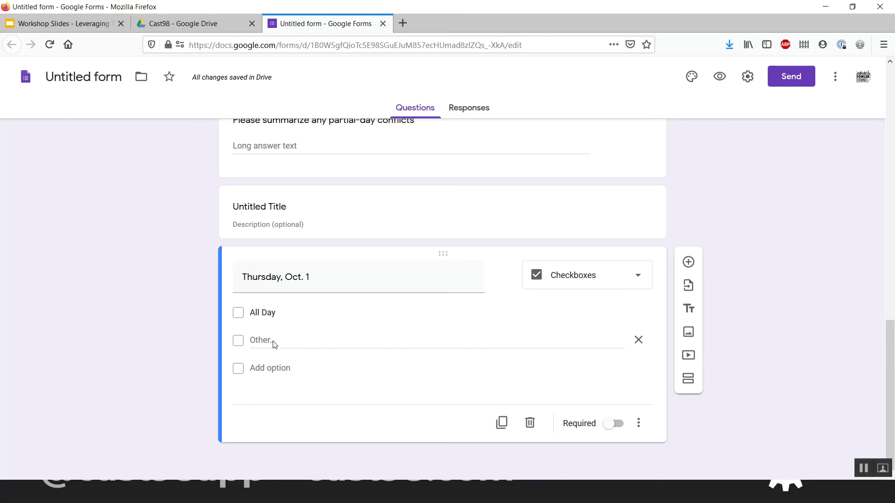
left_click(552, 278)
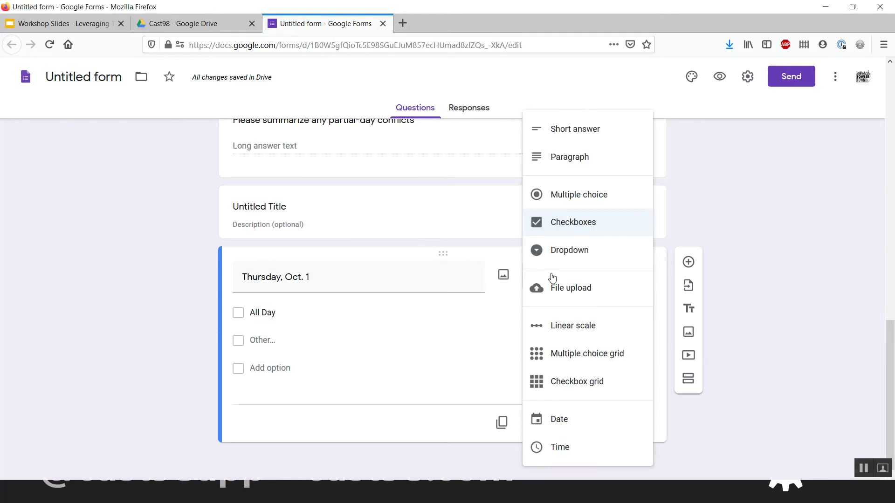
left_click(568, 196)
scroll(432, 320, "up", 1)
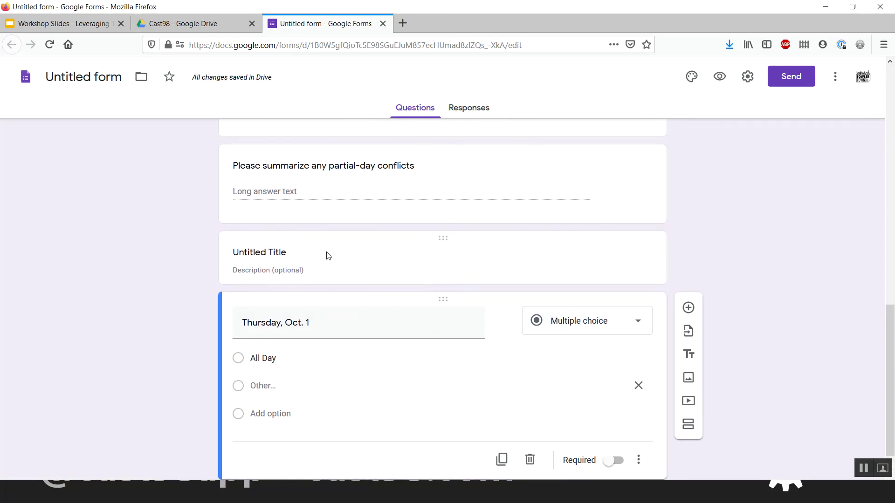
scroll(326, 411, "down", 1)
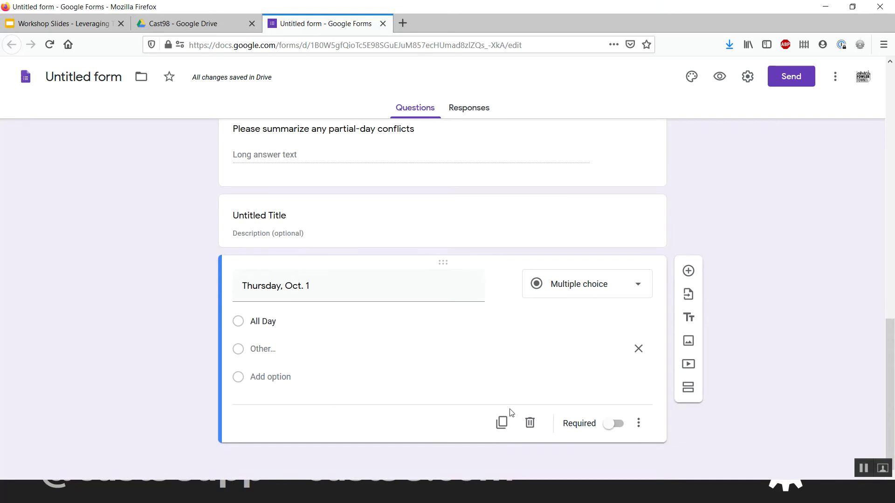
- Duplicate the day question three times, changing the dates to Oct. 2, Oct. 3 and Oct. 4
left_click(501, 423)
left_click(321, 406)
key("BackSpace")
type("2")
scroll(406, 418, "down", 3)
left_click(499, 422)
key("Right")
key("BackSpace")
type("3")
scroll(498, 424, "down", 3)
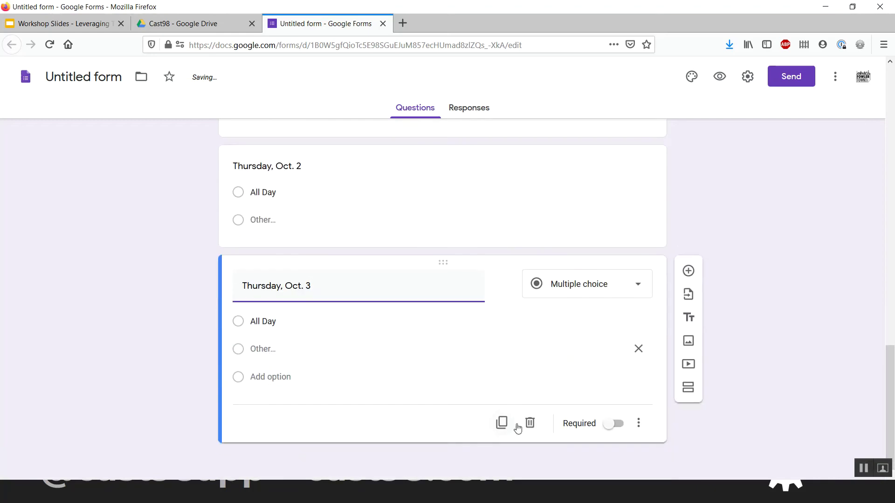
left_click(503, 424)
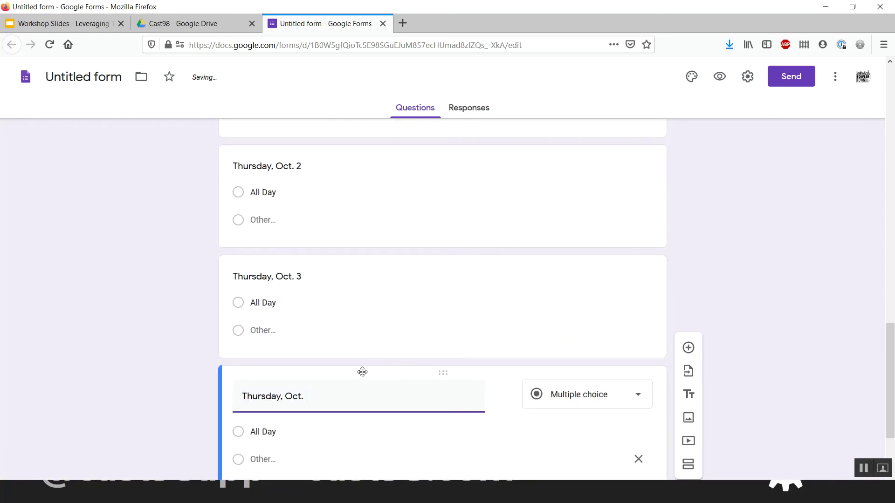
- Change the copies' weekday from Thursday to Friday, Saturday and Sunday
left_click(248, 169)
left_click(247, 170)
double_click(256, 175)
type("Friday")
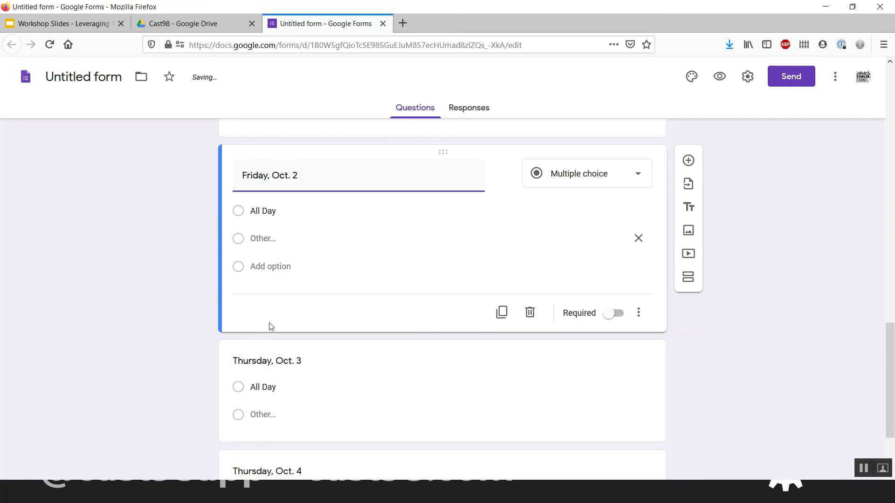
left_click(251, 364)
double_click(253, 285)
type("Saturday")
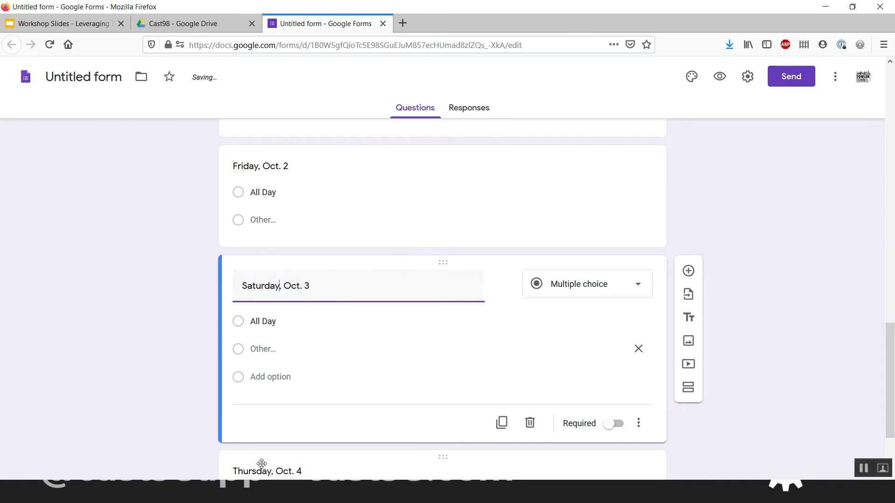
left_click(258, 473)
double_click(261, 395)
type("Sunday")
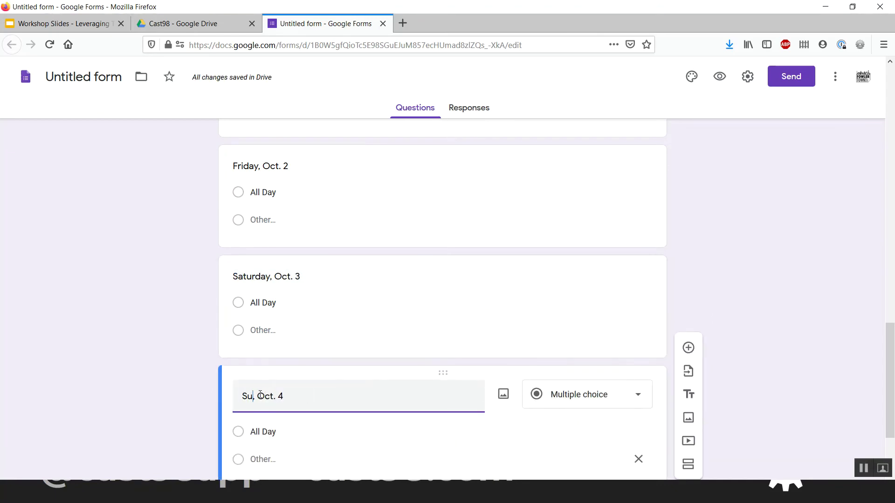
left_click(212, 341)
scroll(212, 341, "up", 5)
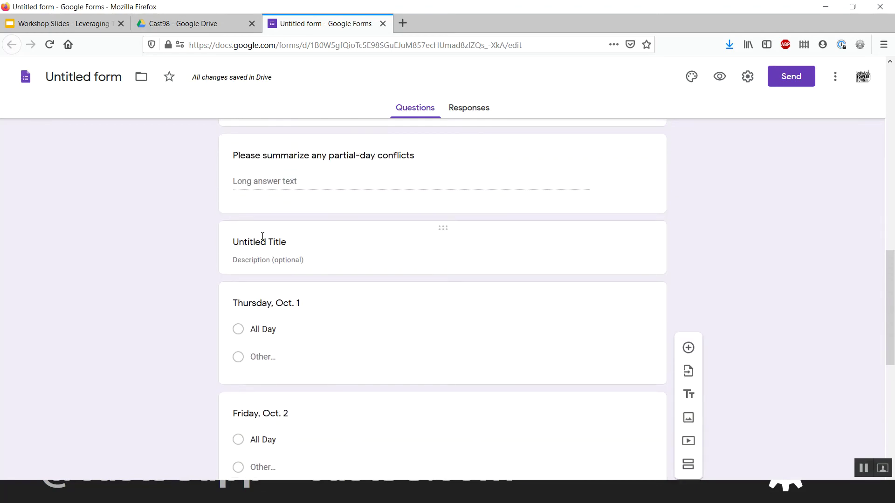
- Replace the Untitled Title placeholder with 'Conflicts Between Oct. 1 and Dec. 25'
left_click(310, 243)
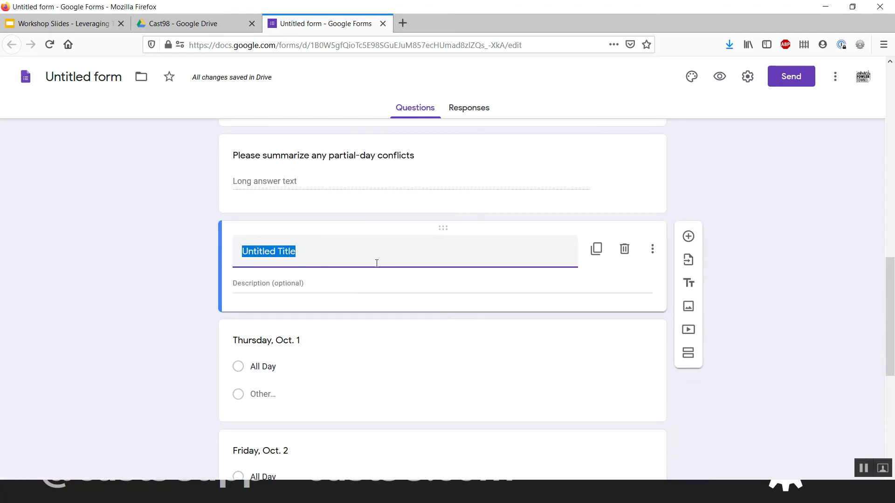
type("Conflict")
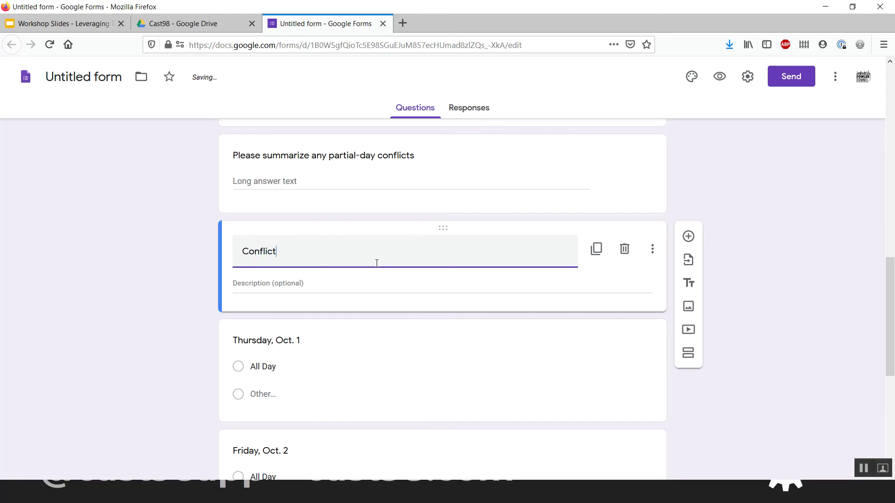
type("s Between Oct. 1 and Dec. 25")
- Add a description asking respondents to mark all-day conflicts or use Other to describe partial-day availability
left_click(292, 282)
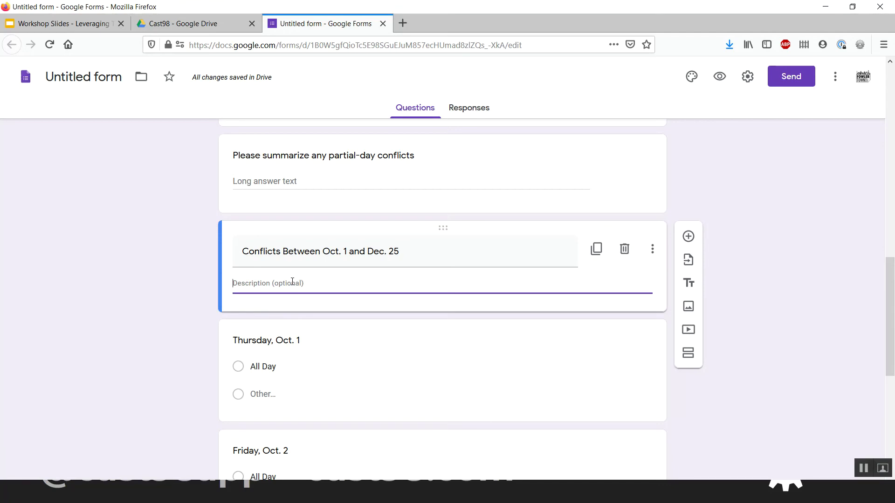
type("F")
type("or each da")
type("te below, please select if you have a con")
key("BackSpace")
key("BackSpace")
key("BackSpace")
key("BackSpace")
type("n all-day")
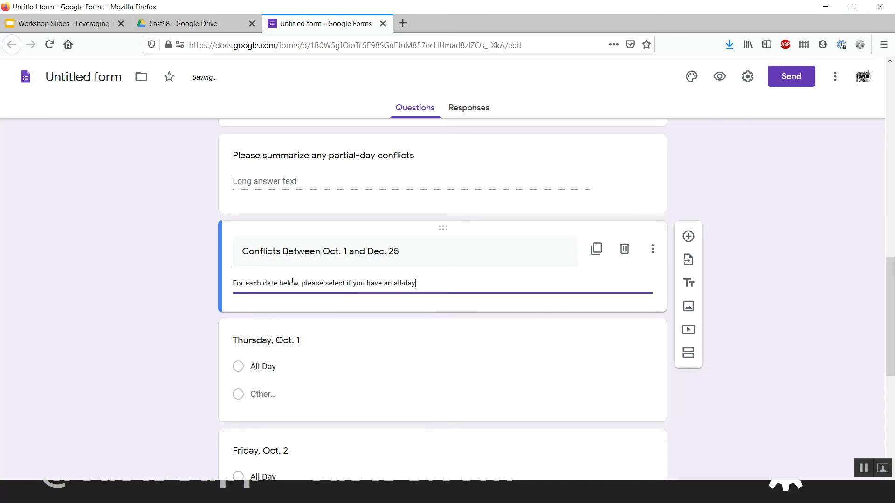
type(" conflict or if you have a partial day conflict, use the other")
key("ctrl+BackSpace")
type("Other")
key("ctrl+BackSpace")
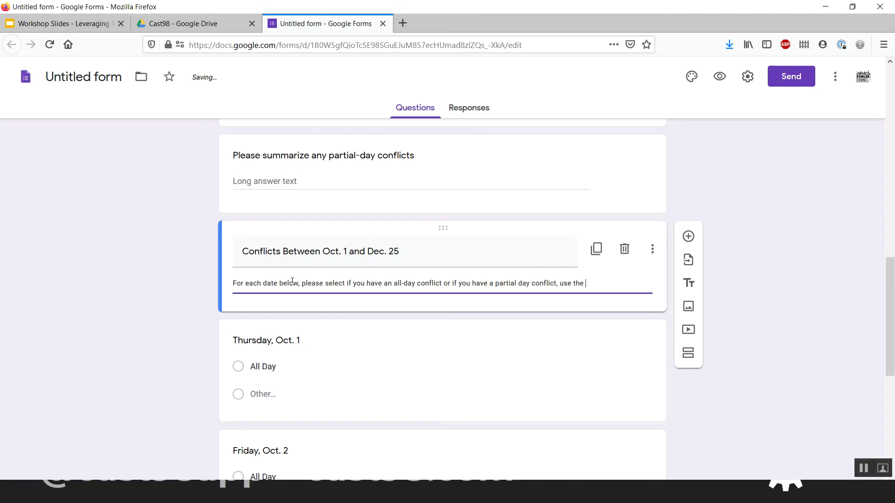
type("Other box todescribe your availa")
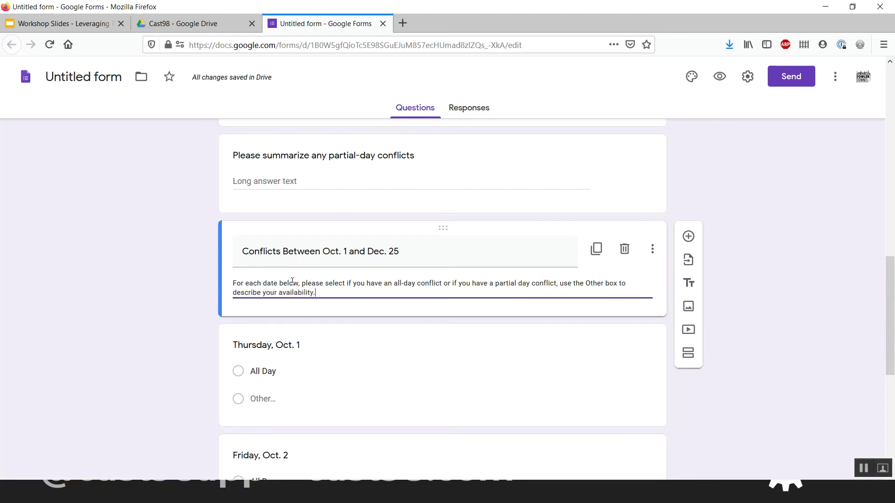
type("bility.")
- Duplicate the Sunday, Oct. 4 question and retitle the copy Monday, Oct. 5
left_click(191, 281)
scroll(191, 280, "down", 4)
scroll(191, 281, "down", 2)
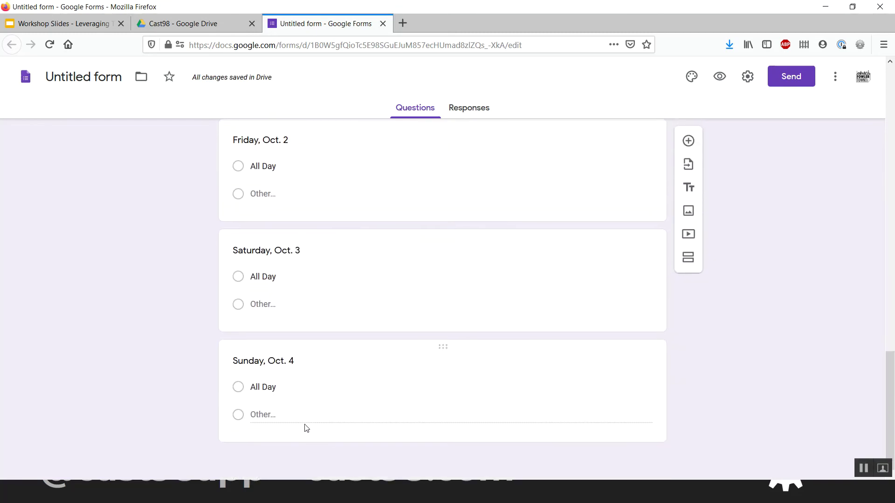
left_click(330, 440)
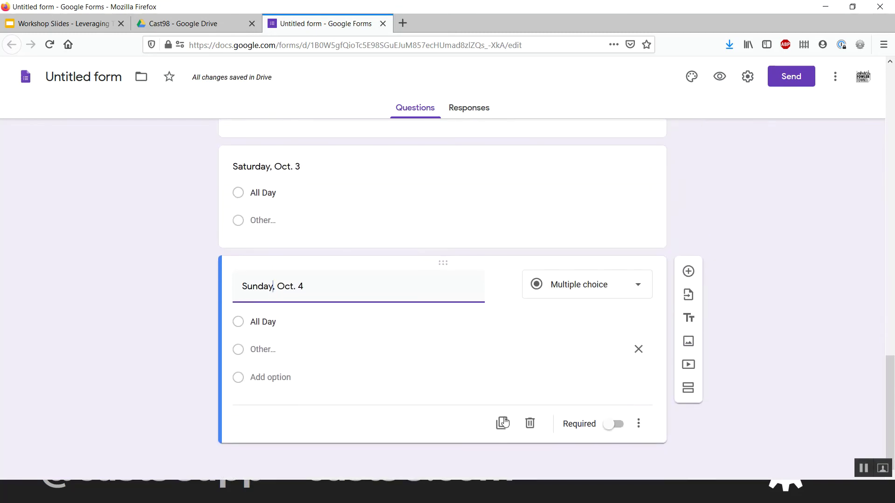
left_click(502, 423)
left_click(348, 407)
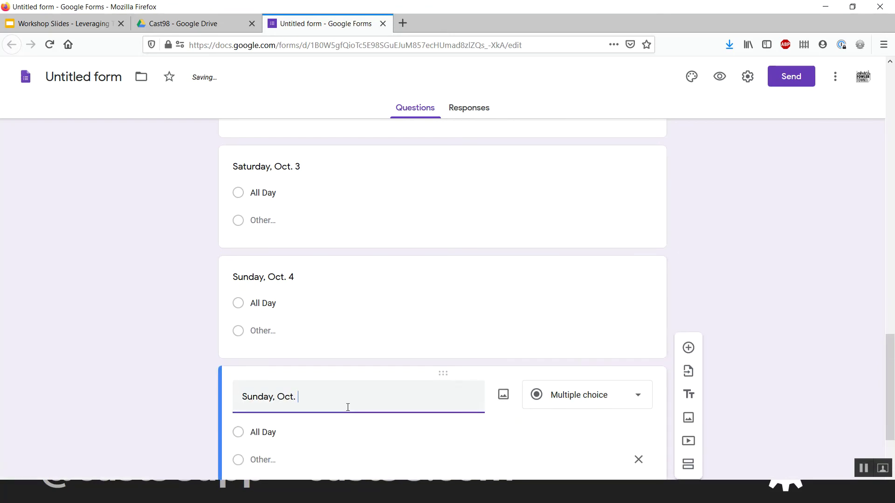
key("Delete")
key("Delete")
key("Delete")
key("Delete")
key("Delete")
key("Delete")
key("Delete")
key("Delete")
type("Monday,")
scroll(401, 415, "down", 2)
- Duplicate the Monday question and retitle the copy Tuesday, Oct. 6
left_click(501, 422)
left_click(348, 403)
key("BackSpace")
type("6")
key("Home")
key("Delete")
key("Delete")
key("Delete")
key("Delete")
key("Delete")
key("Delete")
key("Delete")
key("Delete")
type("Tuesday,")
scroll(345, 407, "down", 3)
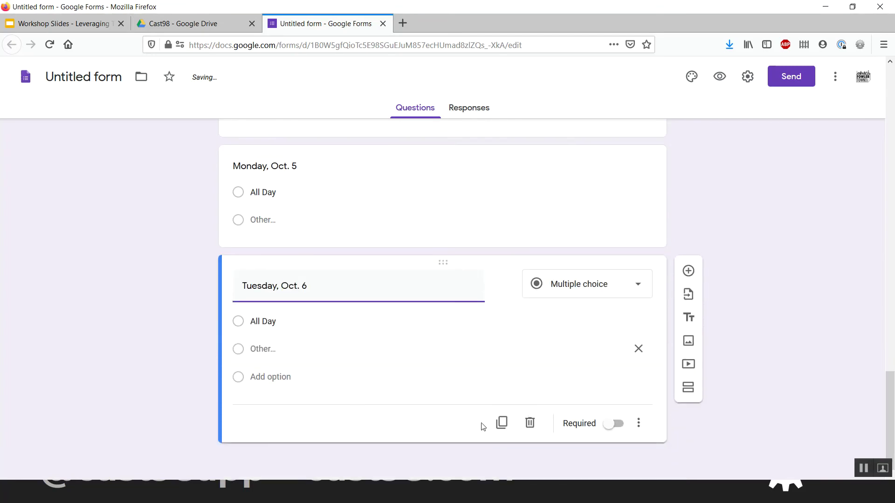
- Add duplicated questions titled Wednesday, Oct. 7 and Thursday, Oct. 8
left_click(498, 423)
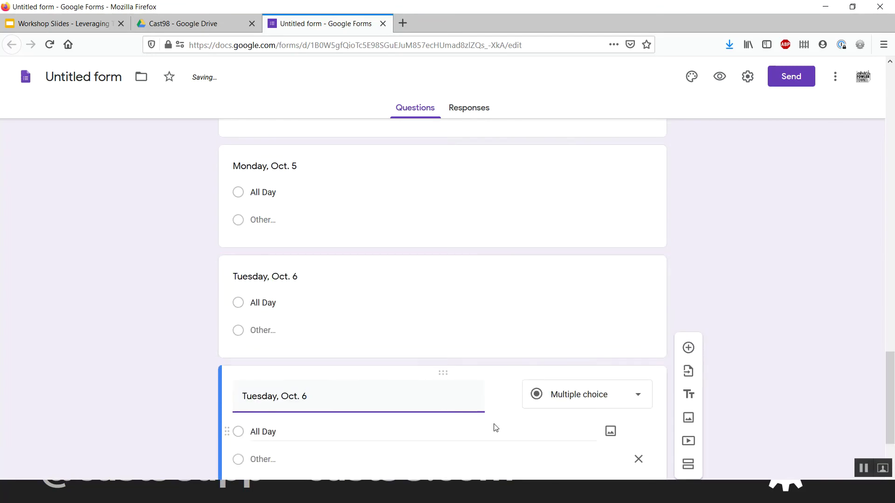
type("Wednesday")
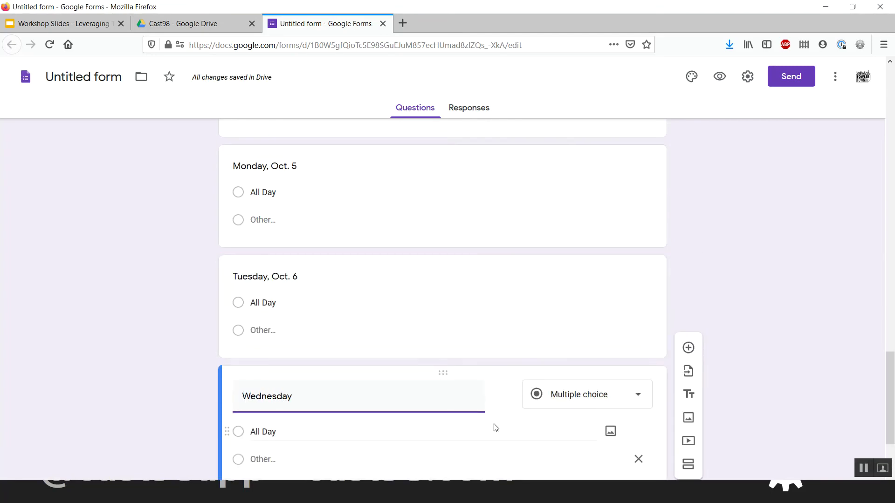
type(", Oct. 7")
scroll(496, 425, "down", 3)
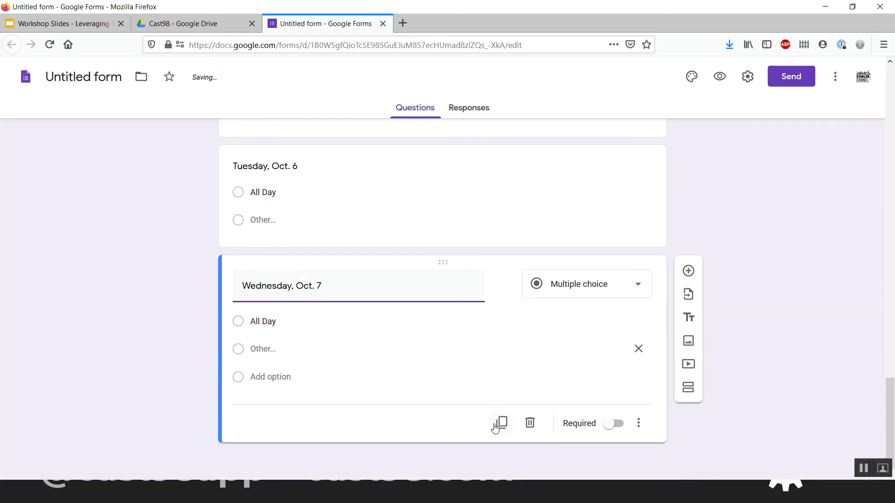
left_click(500, 424)
type("Thursd")
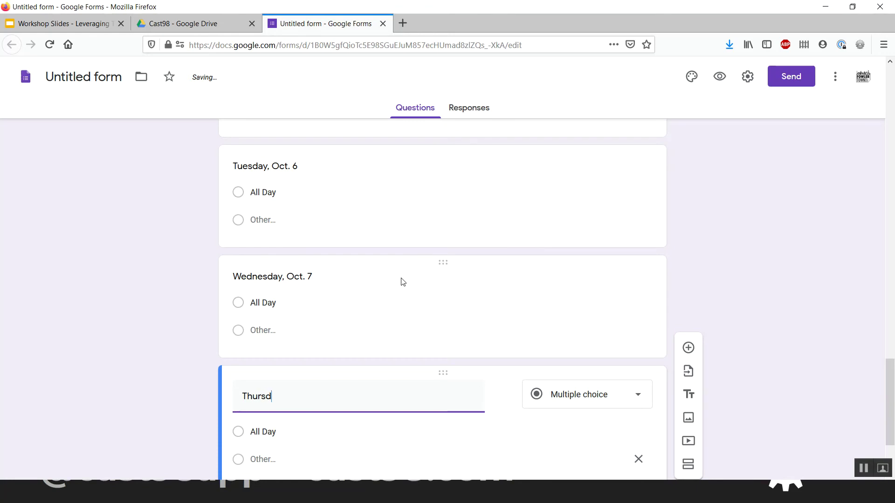
type("ay, Octb")
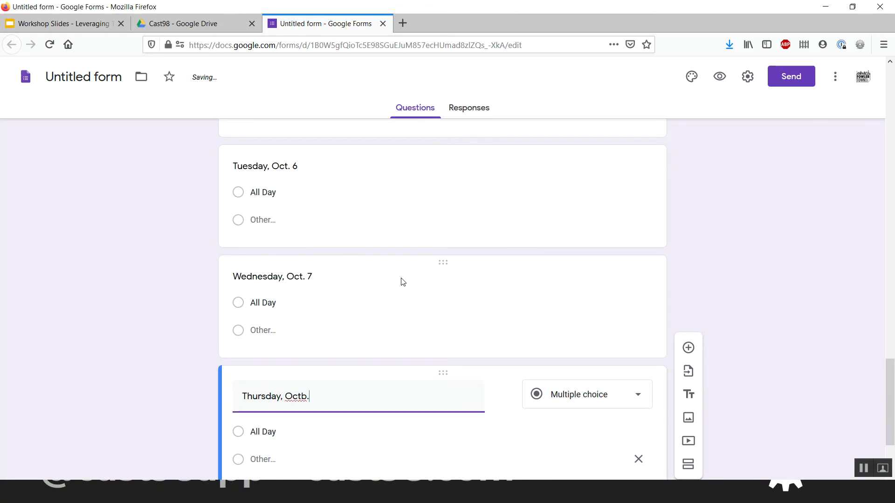
key("BackSpace")
type(". 8")
scroll(403, 282, "down", 2)
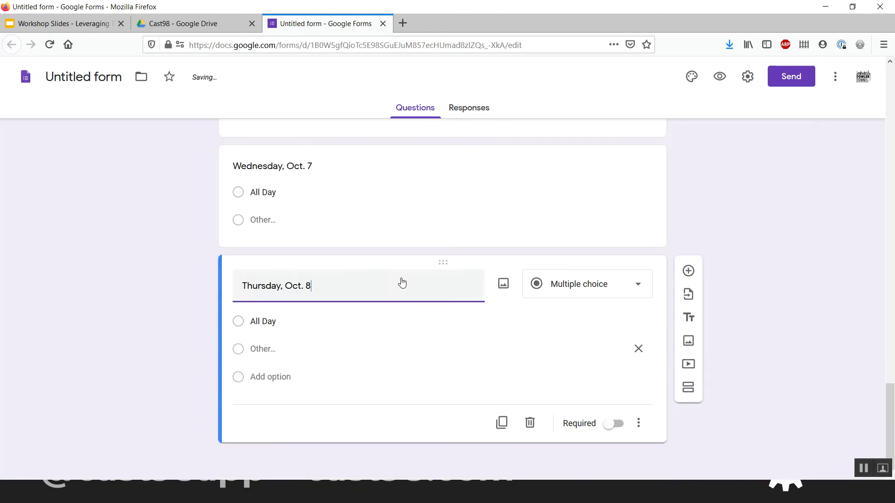
- Add duplicated questions titled Friday, Oct. 9 and Saturday, Oct. 10
left_click(501, 424)
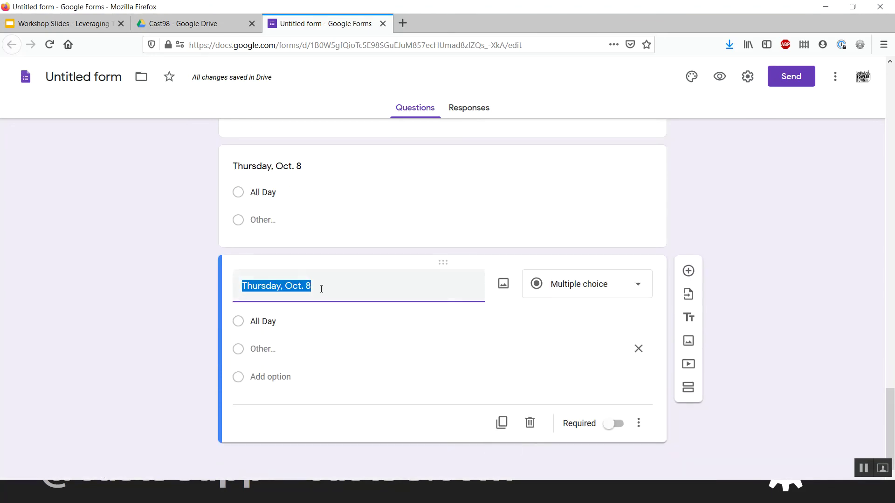
type("Fri")
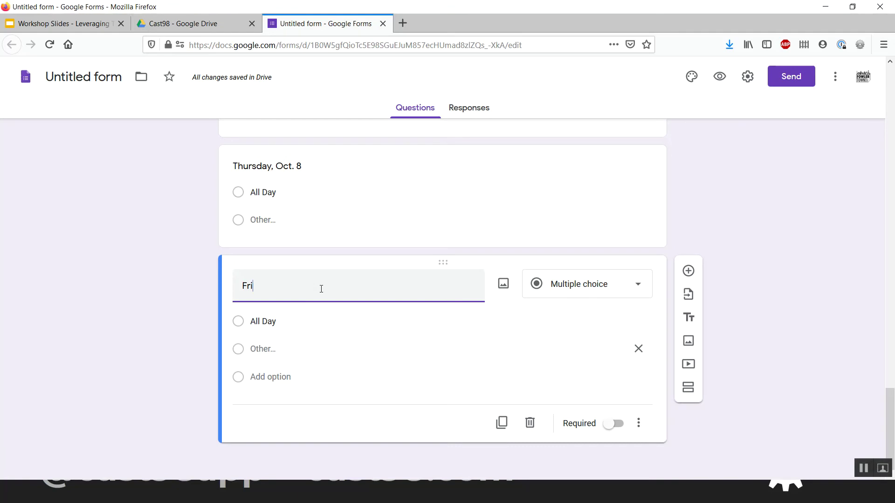
type("day, Oct. 9")
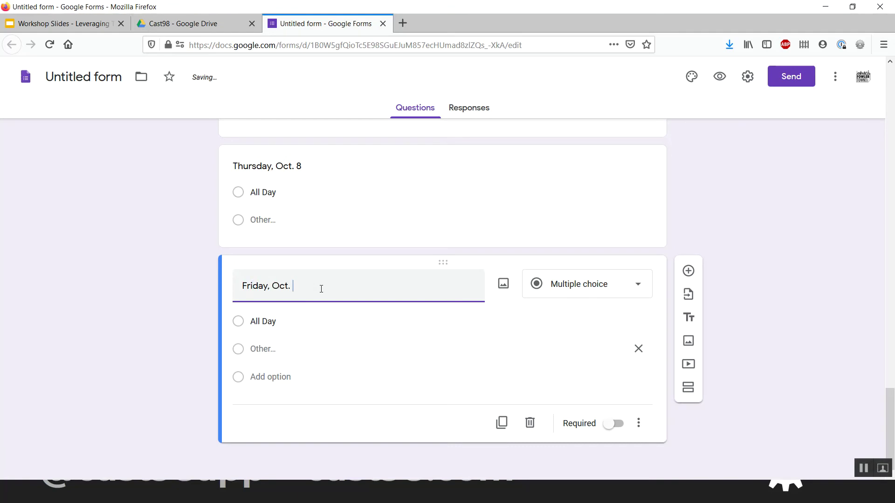
left_click(502, 423)
type("S")
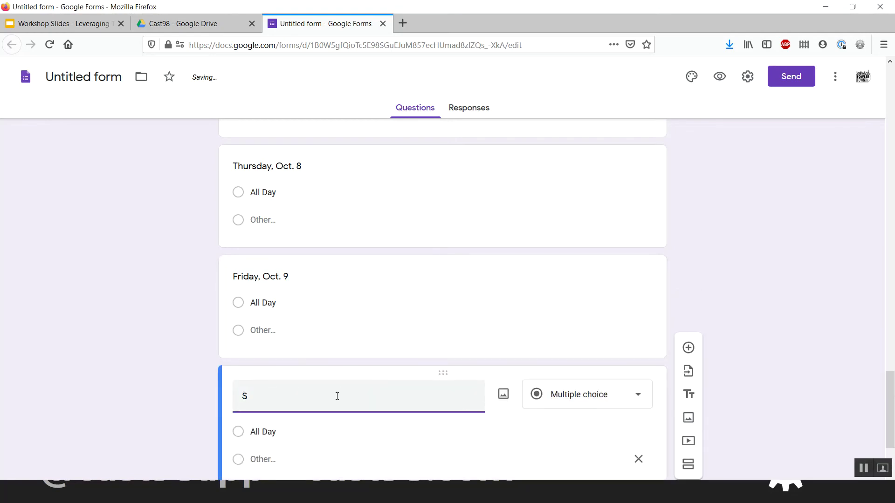
type("aturday, Oct. 10")
left_click(177, 359)
scroll(177, 360, "down", 2)
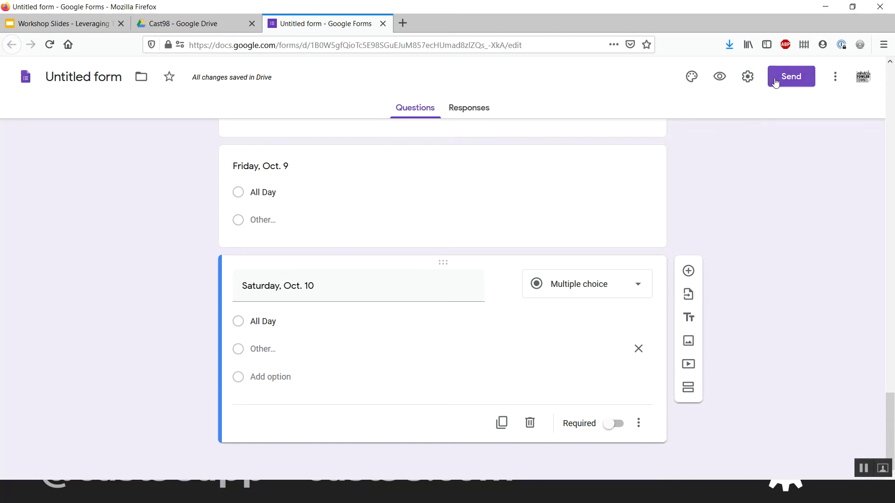
- Preview the form and enter a test name, email address and phone number
left_click(718, 79)
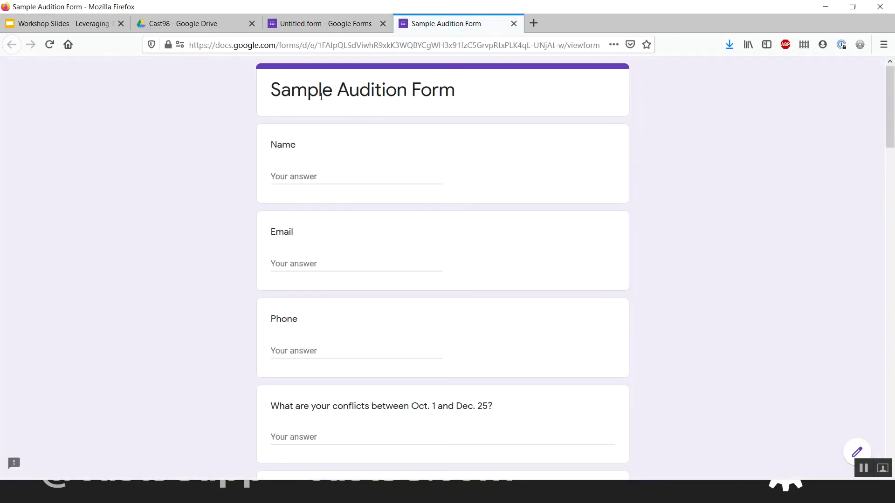
left_click(332, 173)
key("Tab")
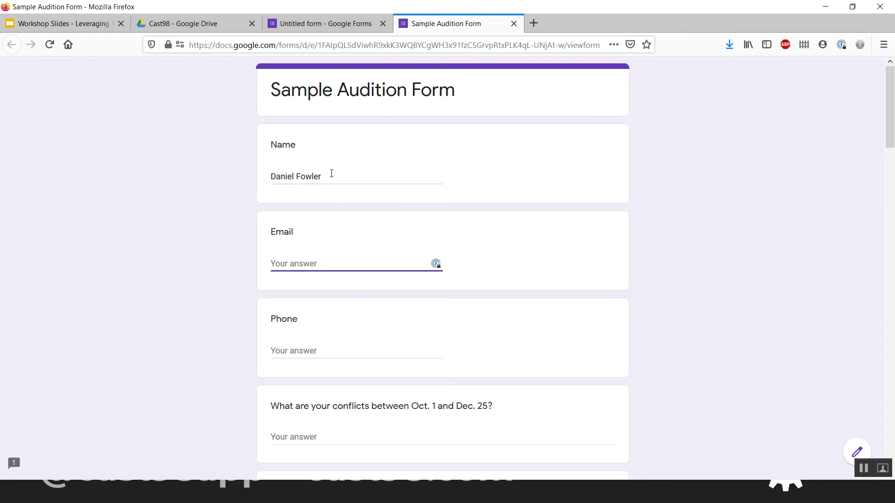
key("Tab")
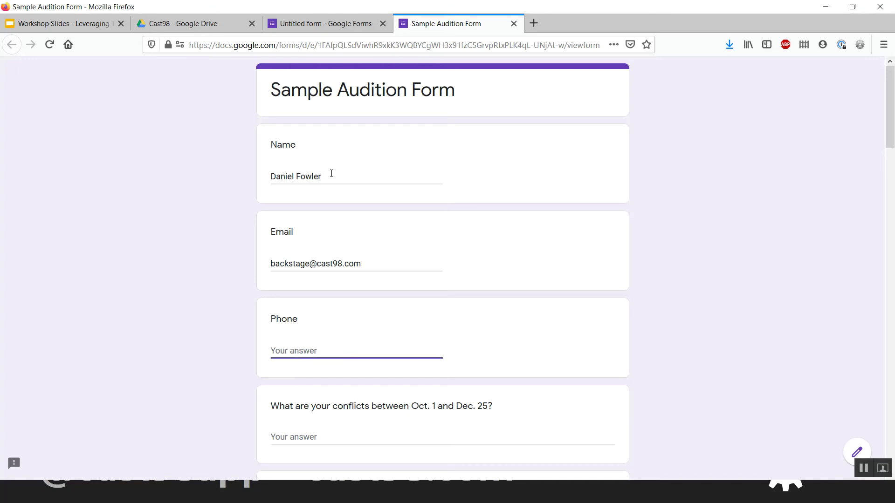
type("1231234")
scroll(332, 175, "down", 3)
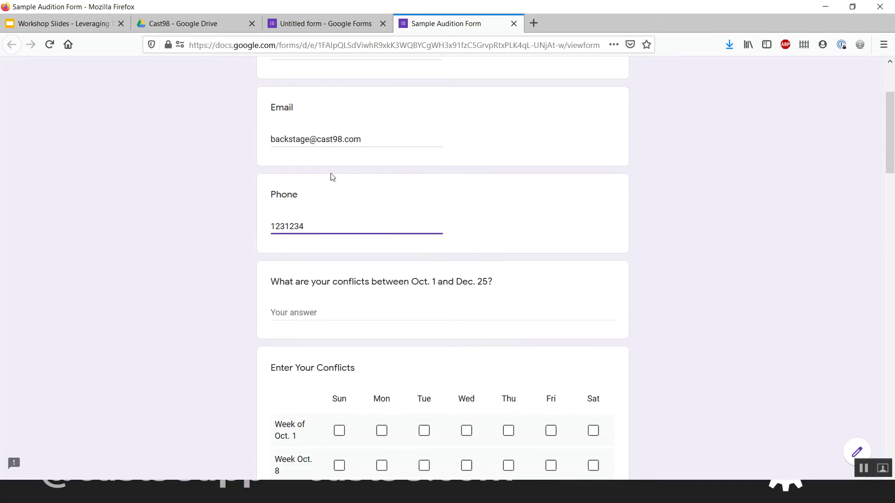
- Answer the conflicts question with Mon-Fri work until 5:30 PM, holiday absences and a Nov. 7 doctor appointment
left_click(349, 310)
scroll(349, 312, "down", 2)
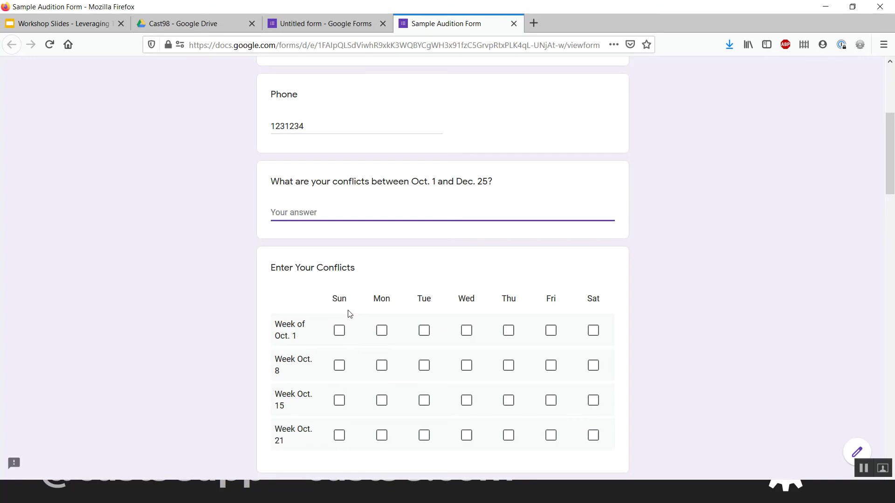
type("I have a regular workd")
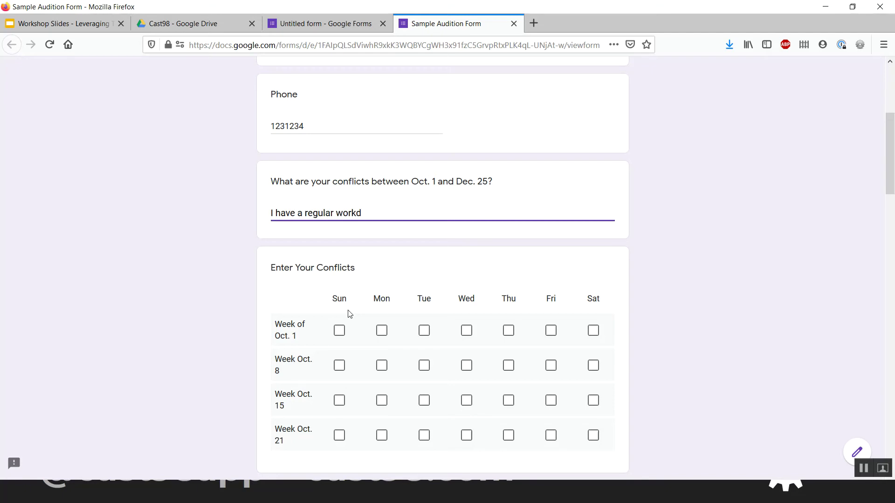
type("ay Mon-Fri until 5:30 PM.")
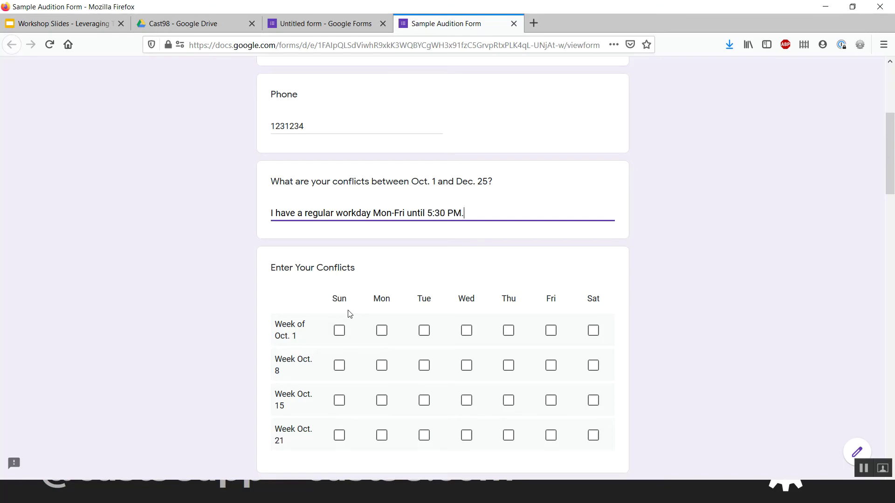
type(" I can be at rehearsals by 6PM.")
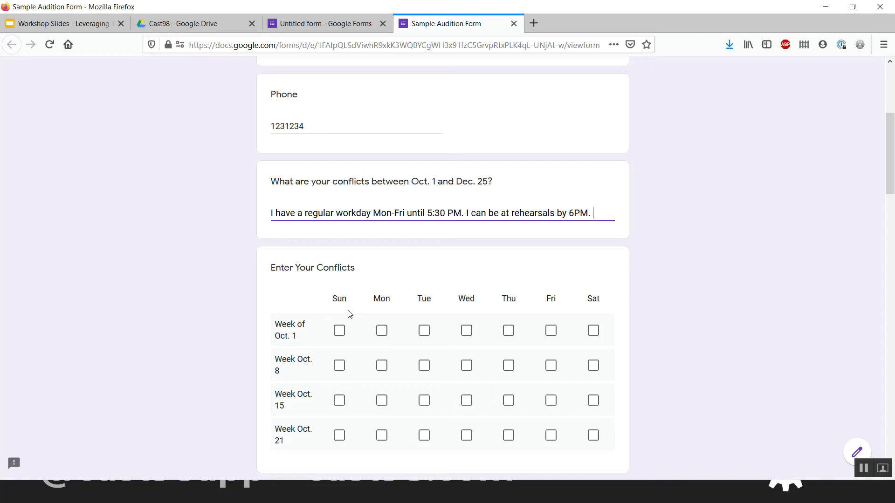
type(" I am going")
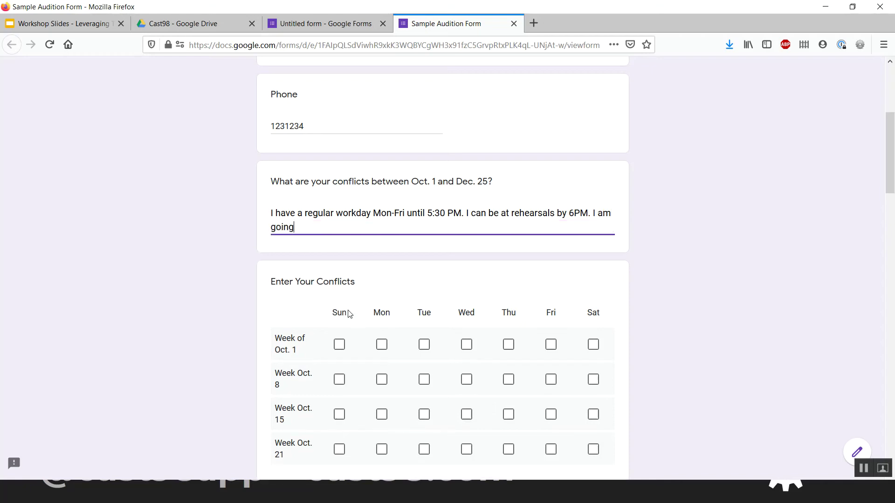
type(" Trick-or-Treating with my ")
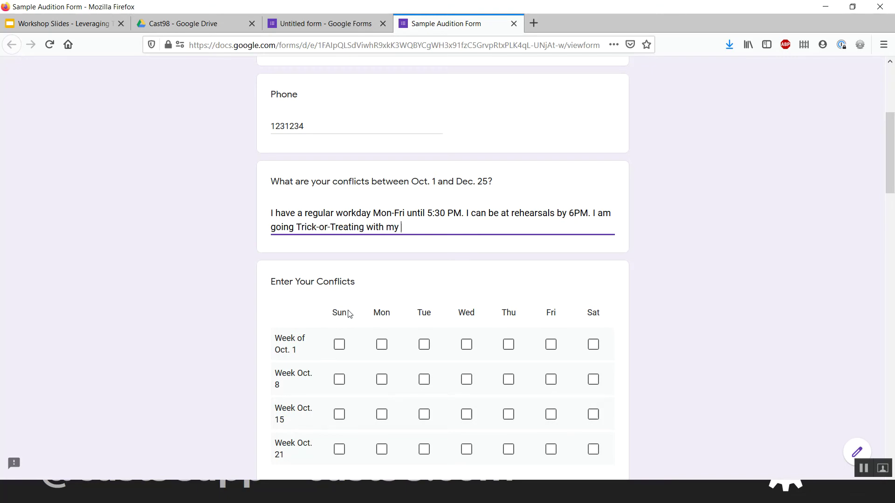
type("kids on Halloween, so I'm not available. ")
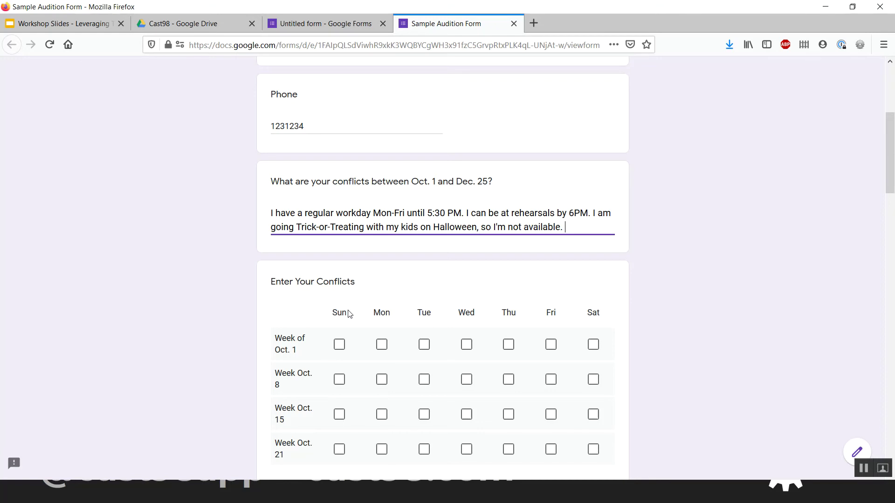
type("Also, Thanksgiing")
key("BackSpace")
key("BackSpace")
key("BackSpace")
type("ving")
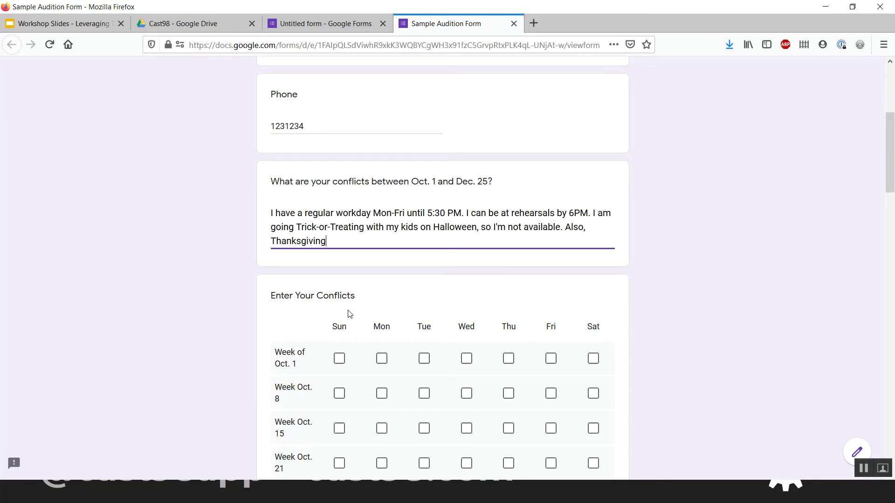
type(" all week I'm out. Doc appt at 3pm Saturday, Nov. 5")
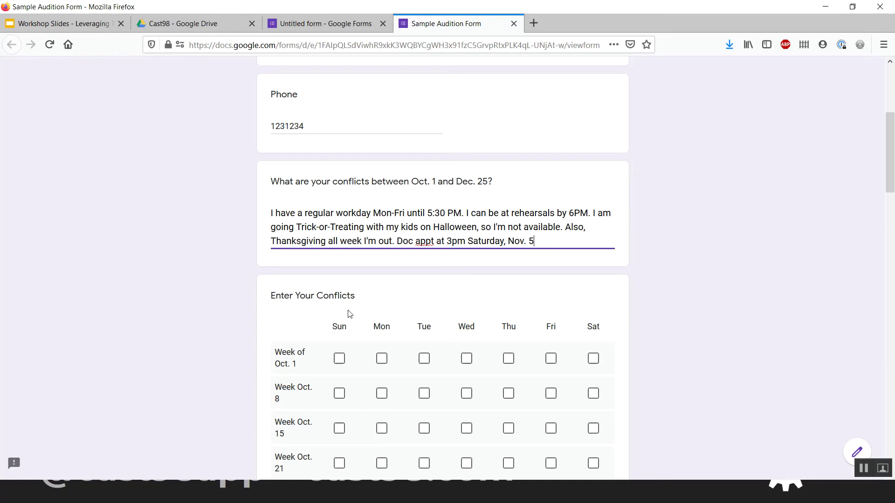
key("BackSpace")
type("7.")
key("ctrl+a")
key("BackSpace")
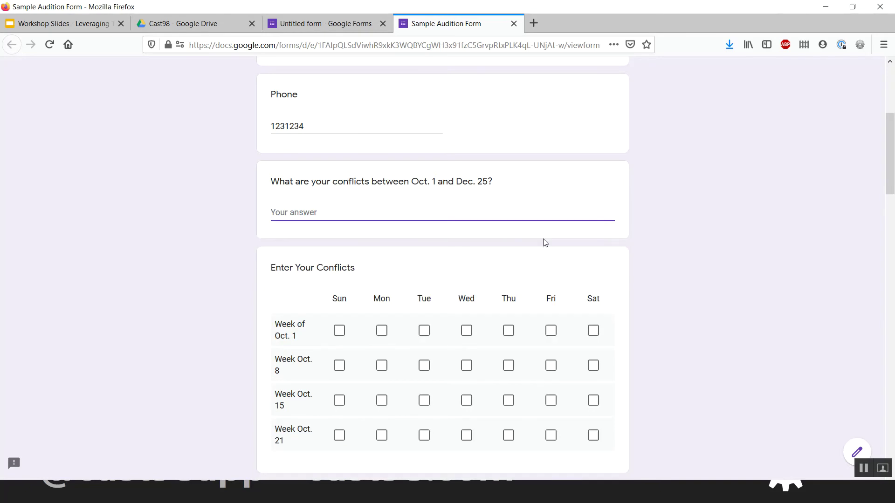
type("I'm good anytime!")
key("ctrl+z")
key("ctrl+z")
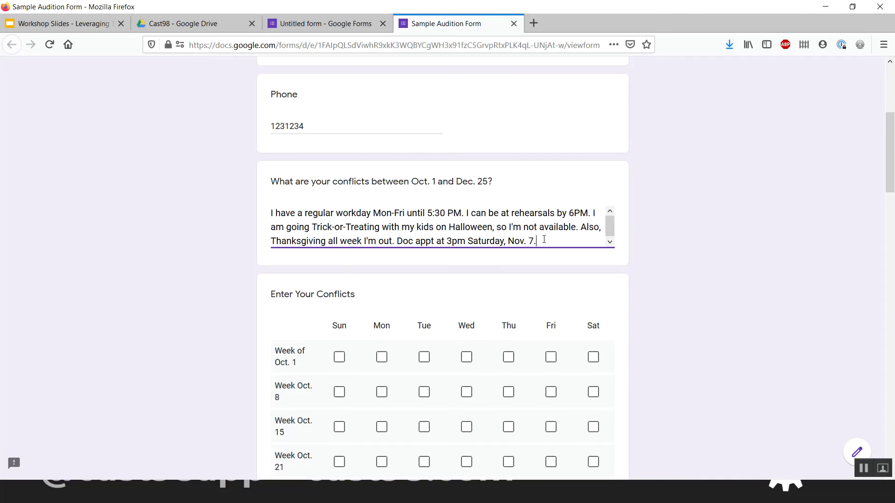
- Review the filled-in conflicts answers in the preview
scroll(639, 230, "down", 10)
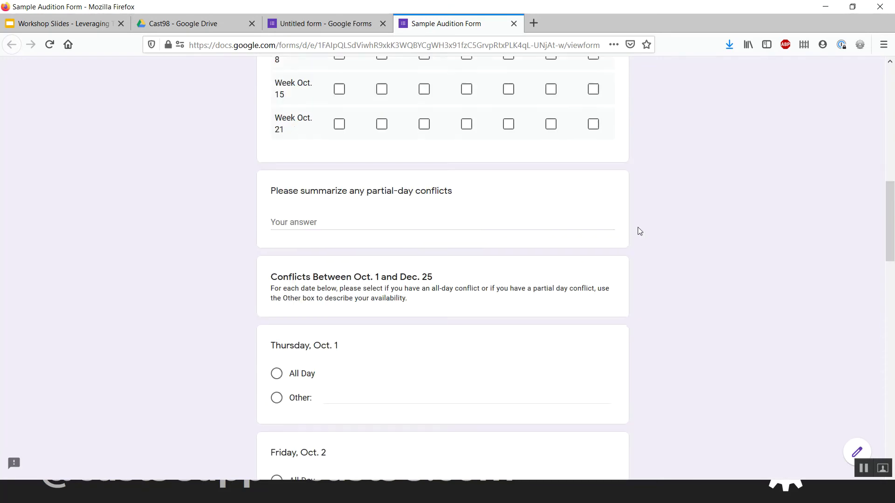
scroll(638, 227, "up", 8)
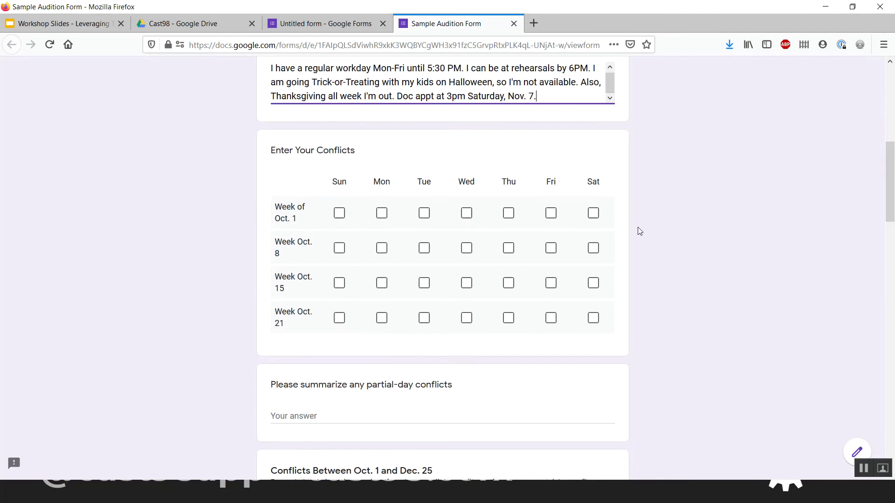
left_click(638, 230)
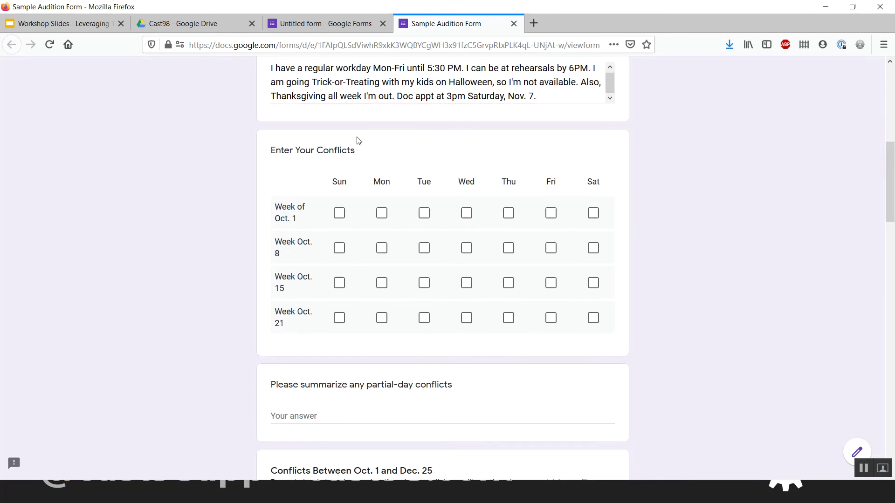
scroll(356, 208, "up", 2)
left_click(427, 132)
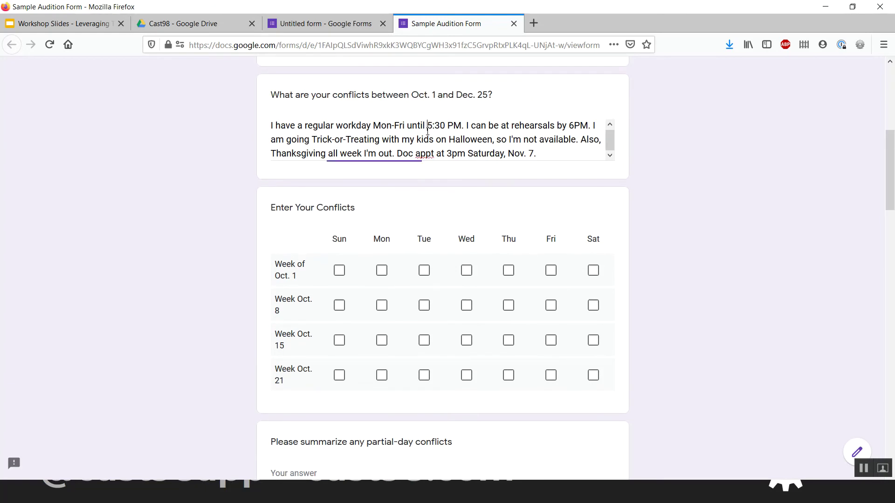
scroll(497, 240, "down", 1)
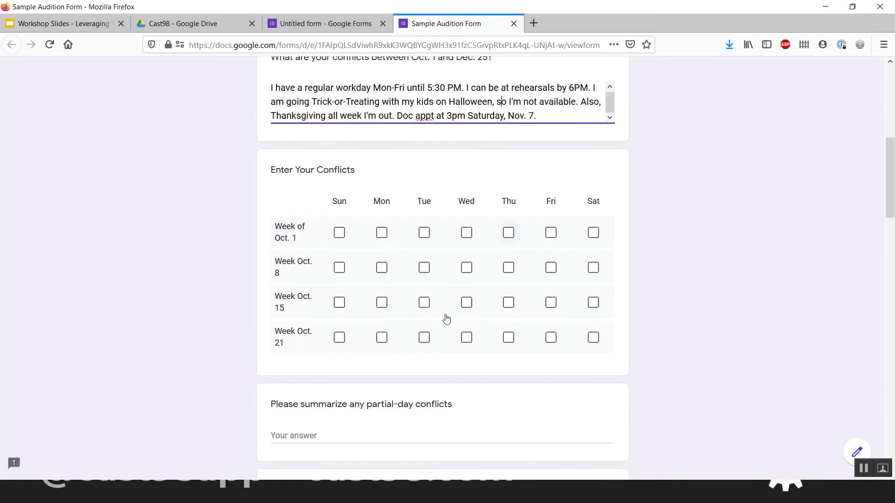
left_click(347, 441)
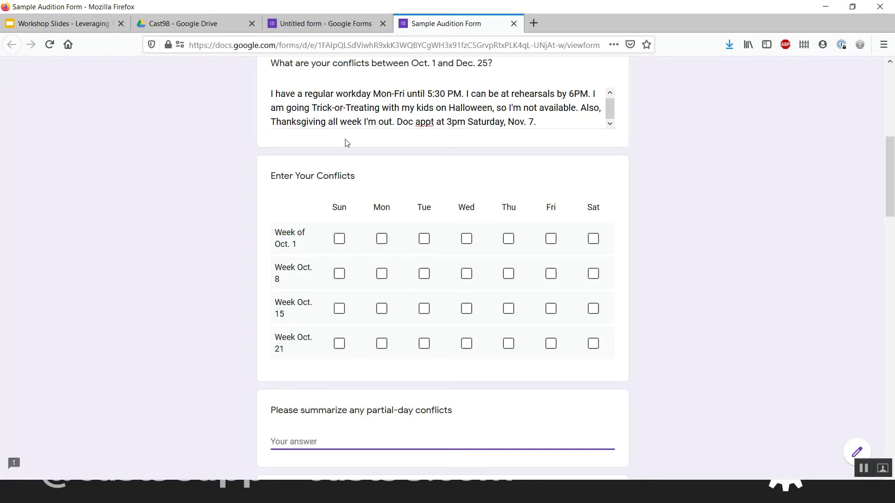
- Return to the form editor and select the Oct. 1–Dec. 25 conflicts question
left_click(325, 27)
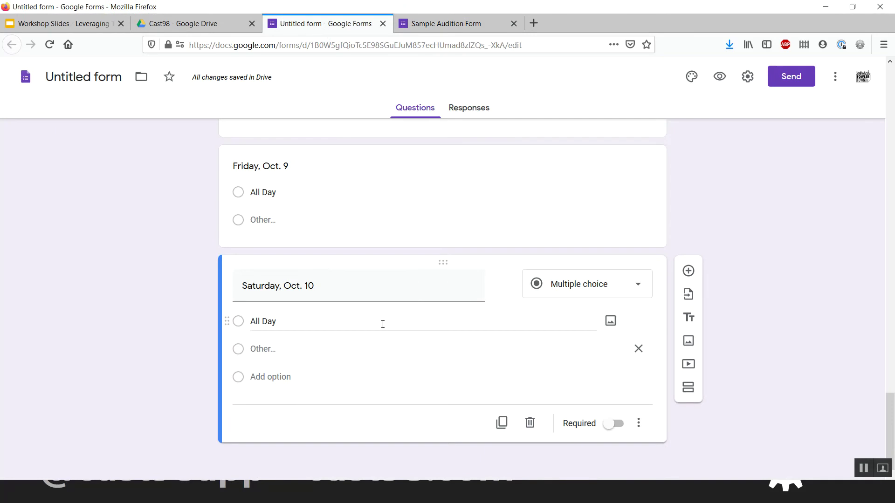
scroll(370, 169, "up", 5)
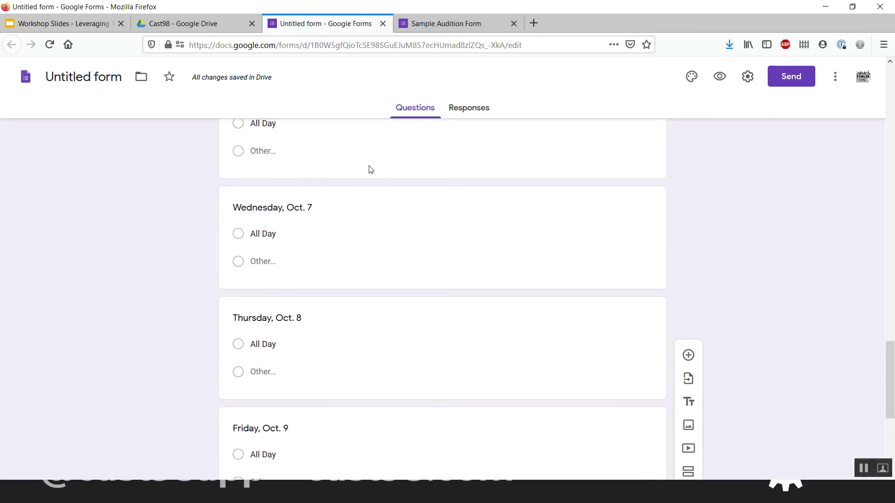
scroll(371, 170, "up", 20)
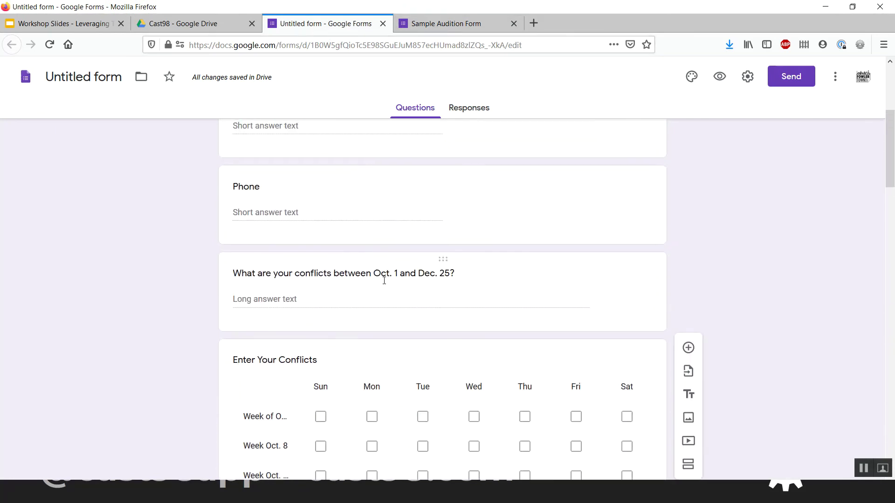
left_click(418, 321)
- Duplicate the conflicts question and retitle the paragraph copy 'Summarize your recurring conflicts'
left_click(511, 370)
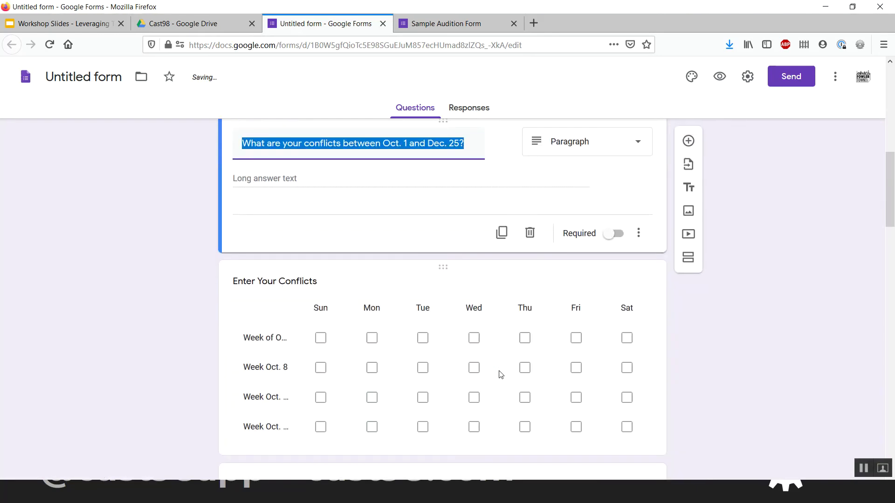
type("Enter your")
key("ctrl+a")
type("S")
key("BackSpace")
type("Summarize your")
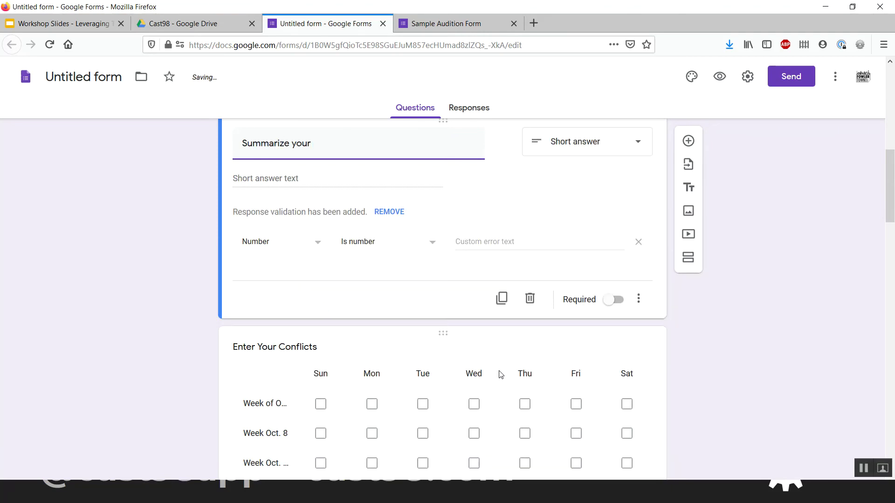
type(" ecurring")
key("ctrl+BackSpace")
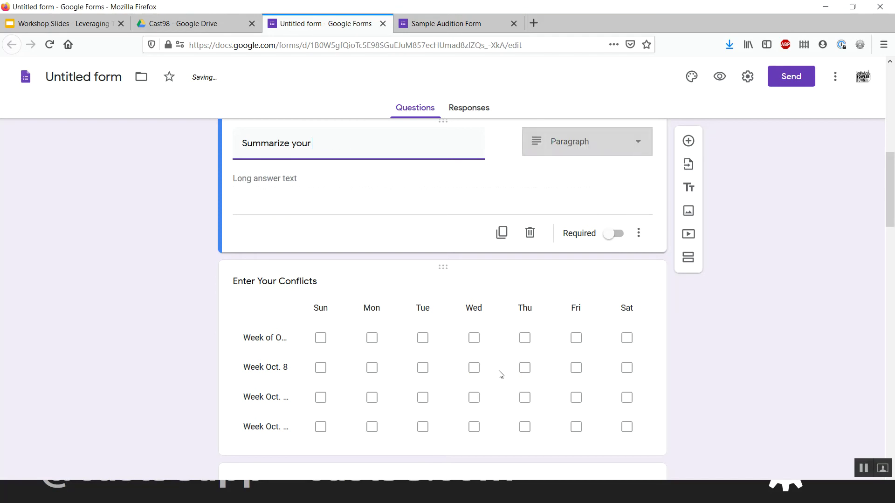
type("recurring conflicts")
left_click(752, 272)
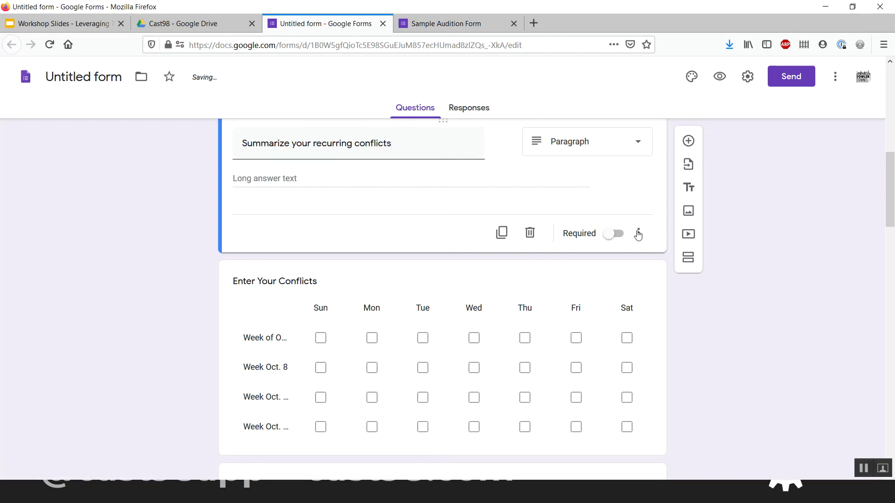
scroll(515, 204, "up", 3)
left_click(526, 256)
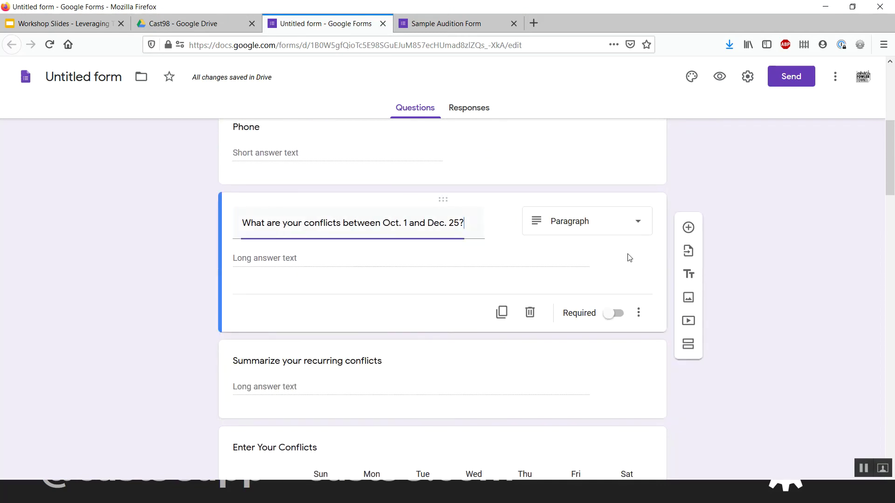
- Add 'Option 2' and 'Option 1' title blocks, placing Option 1 above the Oct.–Dec. question
left_click(686, 260)
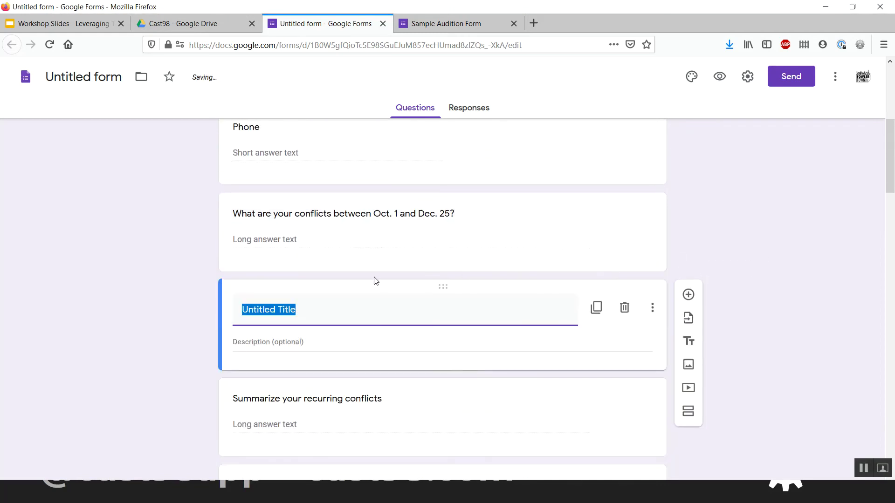
type("Option 2")
left_click(540, 199)
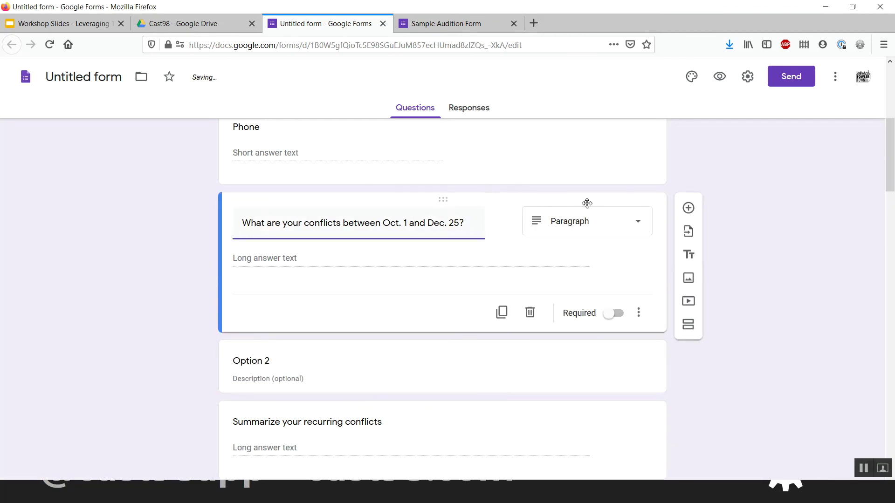
left_click(689, 255)
left_click_drag(393, 285, 382, 199)
left_click(372, 223)
type("Option")
key("ctrl+a")
type("Option 1")
- Prefix the dates section heading with 'Option 3 - '
scroll(417, 253, "down", 10)
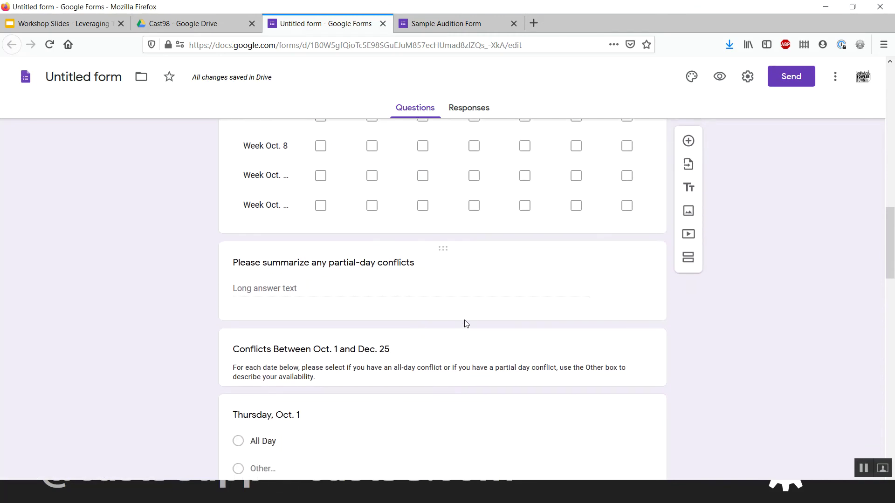
left_click(466, 323)
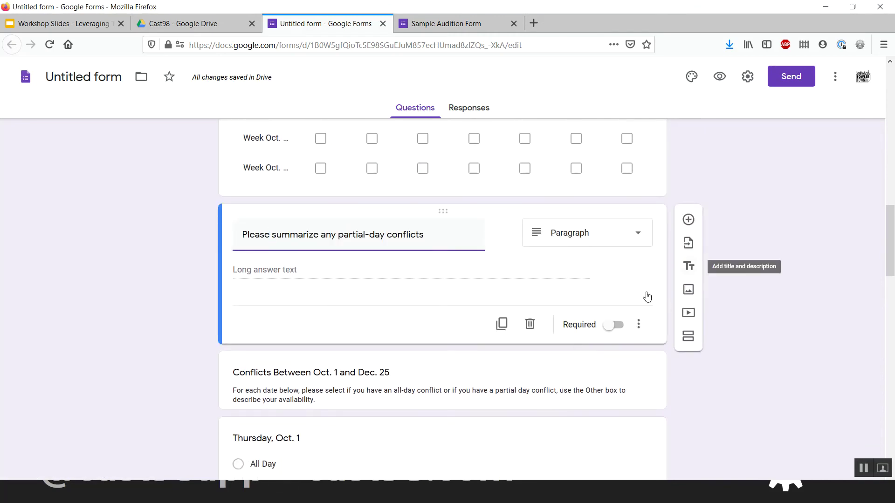
left_click(411, 375)
key("Home")
type("Option 3")
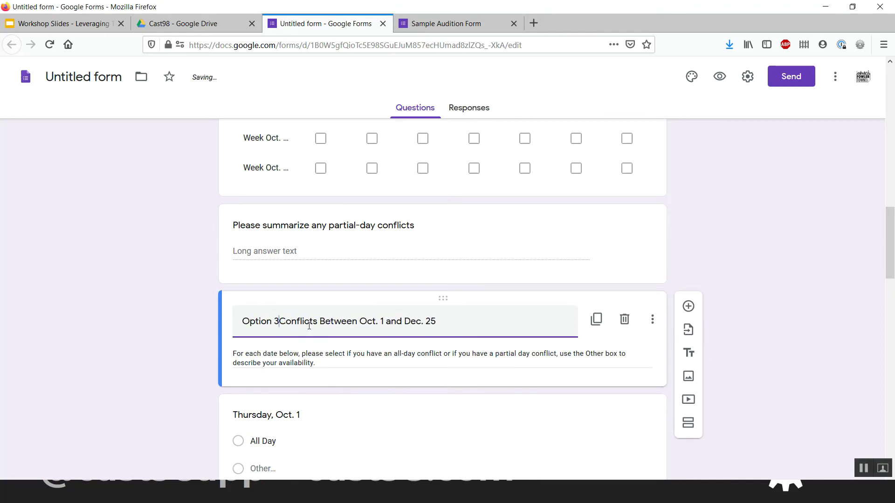
type(" -")
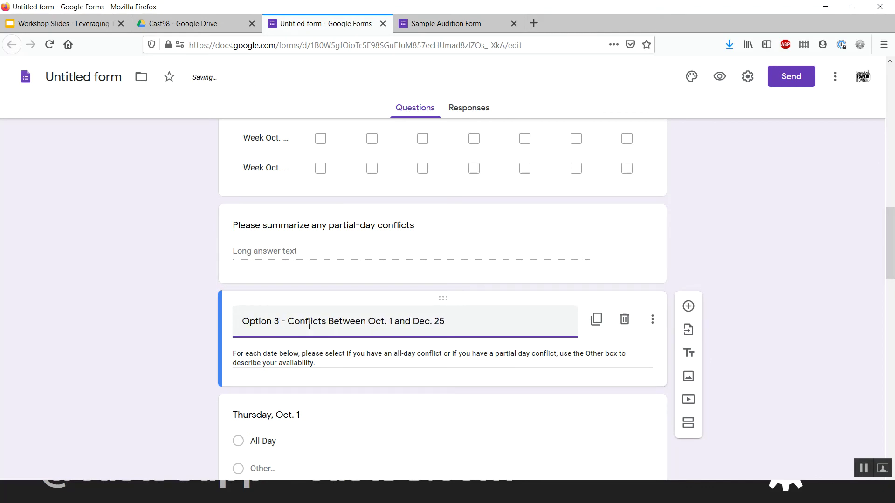
left_click(107, 273)
left_click(370, 274)
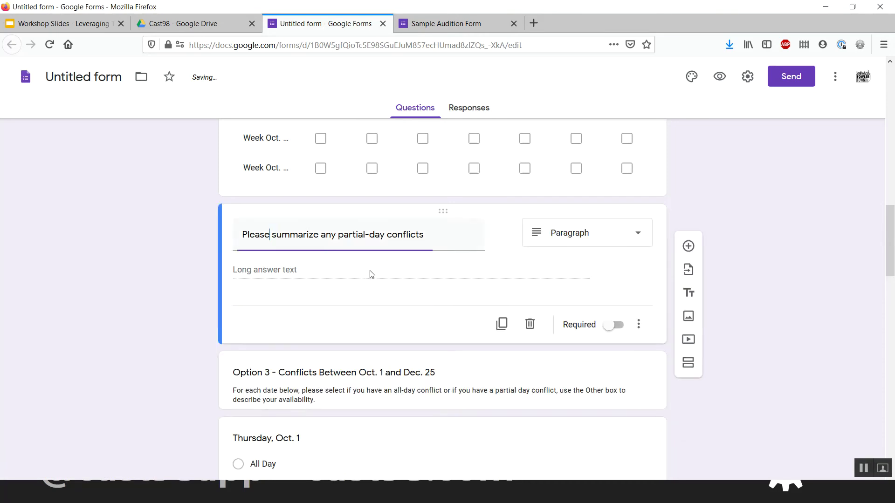
scroll(370, 274, "up", 10)
scroll(371, 274, "down", 5)
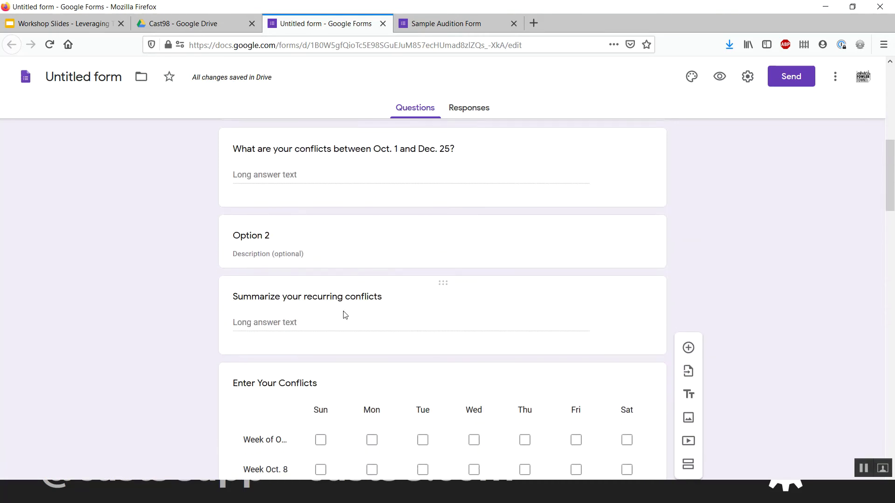
scroll(344, 315, "down", 1)
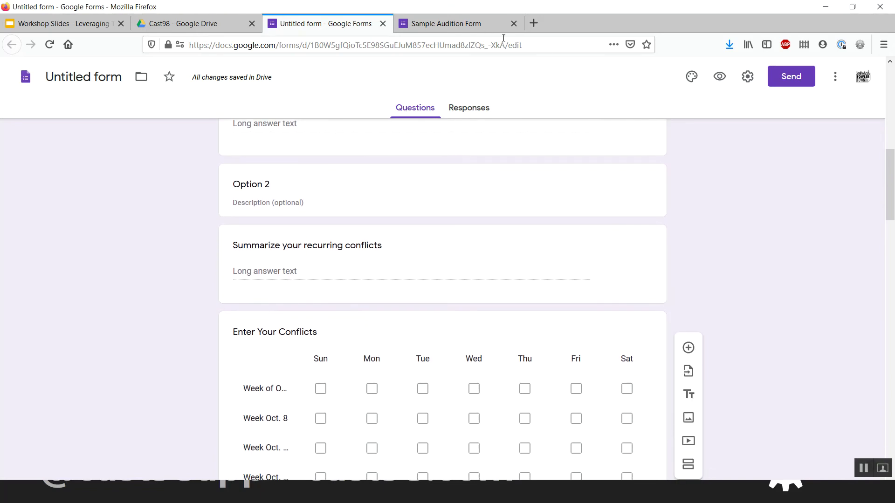
- Reload the Sample Audition Form preview, leaving the page, so the Option headings appear
left_click(446, 23)
scroll(230, 182, "up", 3)
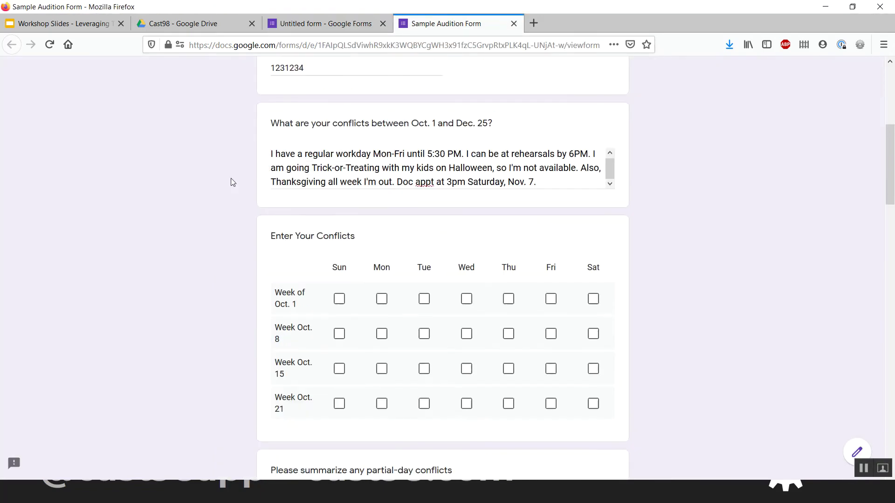
left_click(380, 220)
key("ctrl+a")
key("ctrl+c")
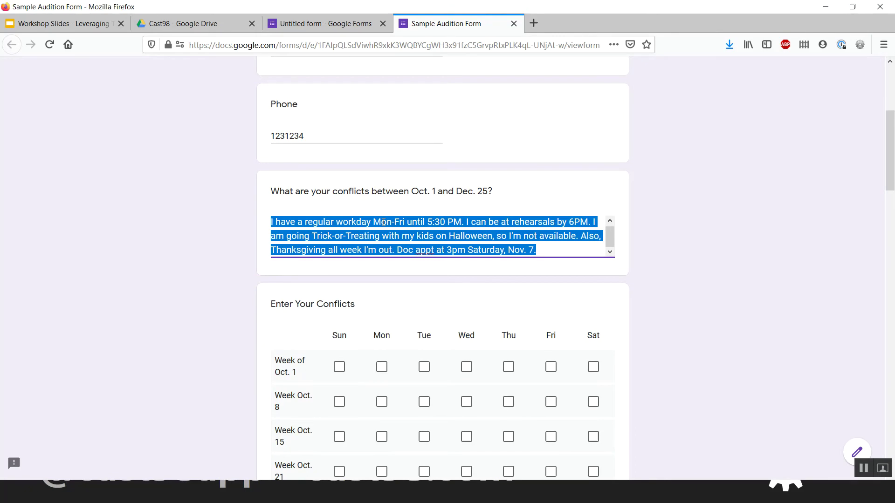
key("F5")
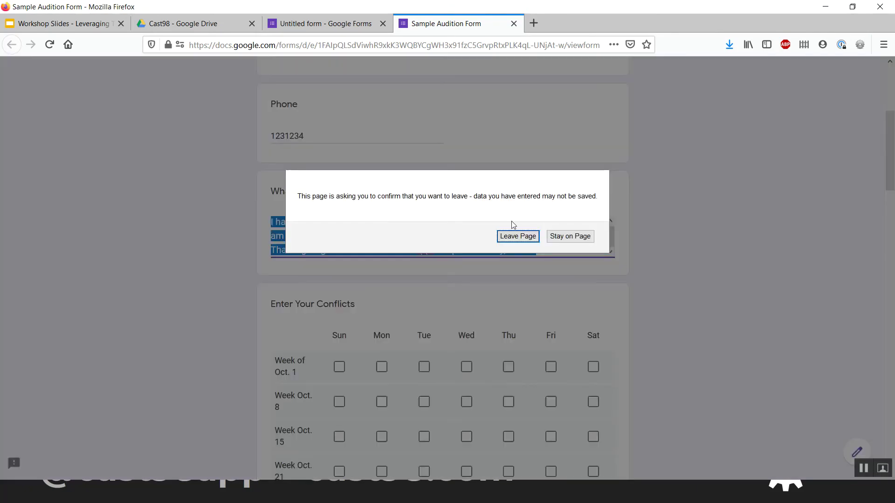
left_click(515, 236)
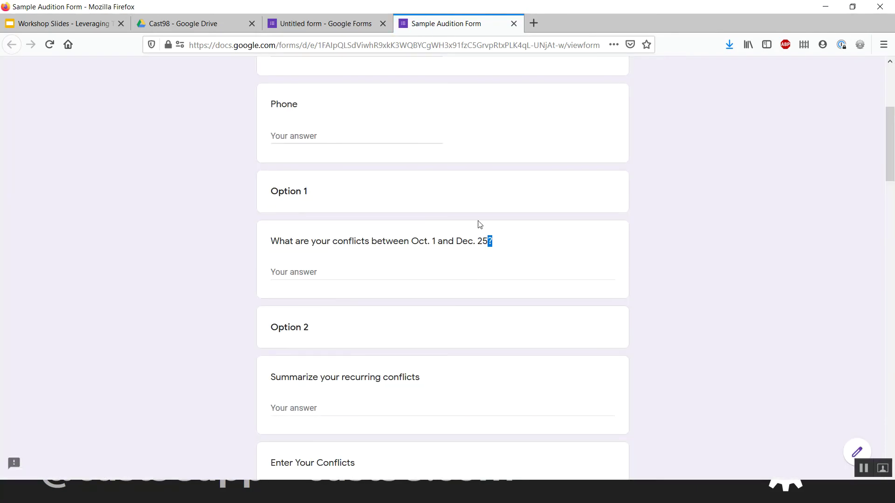
left_click_drag(495, 240, 456, 223)
scroll(455, 222, "up", 5)
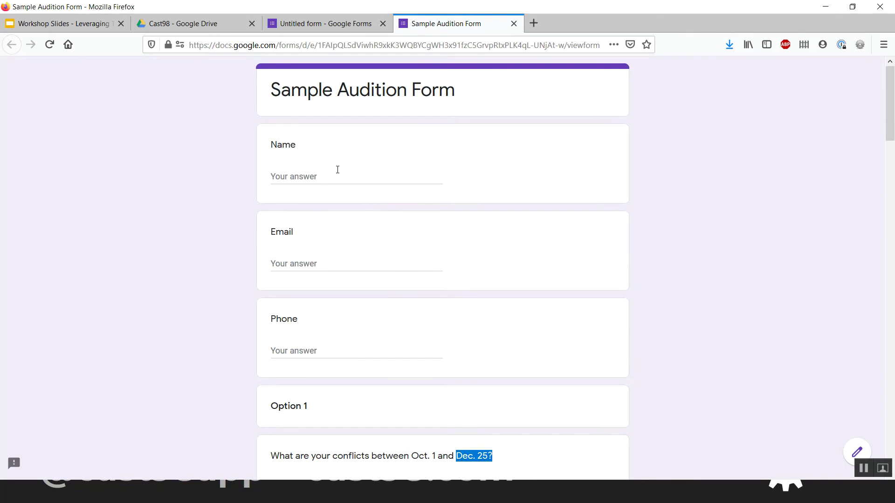
- Re-enter the test name, email and phone, and paste the conflicts answer
left_click(337, 169)
key("Tab")
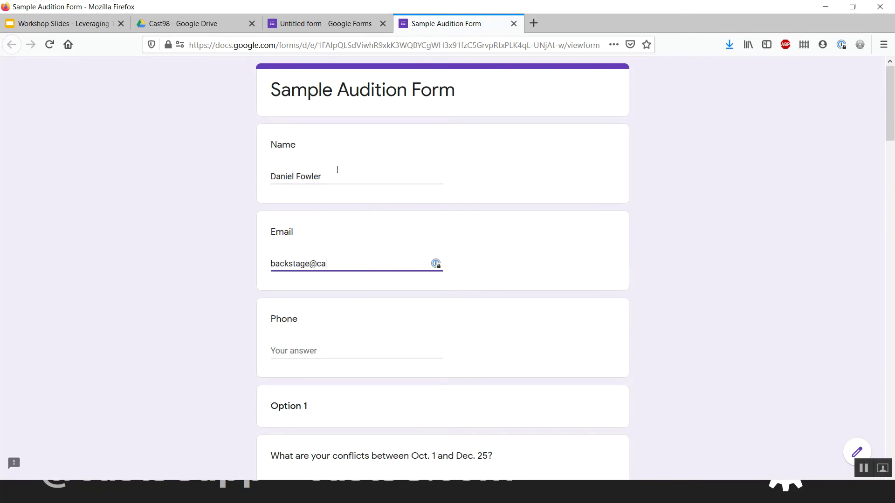
key("Tab")
type("1231234")
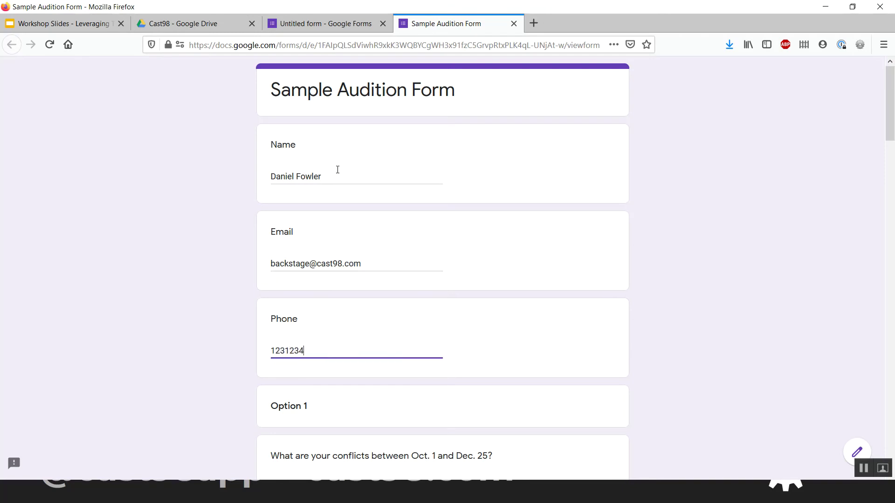
scroll(338, 170, "down", 1)
scroll(337, 169, "down", 4)
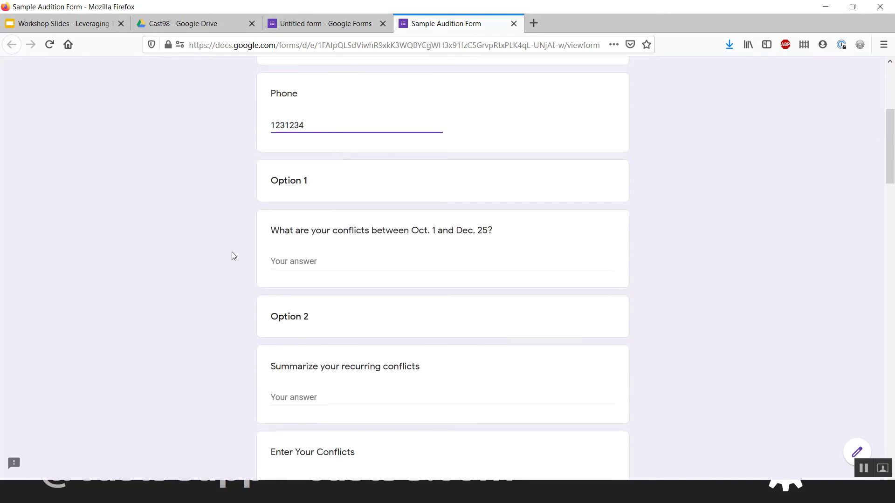
left_click(346, 259)
key("ctrl+v")
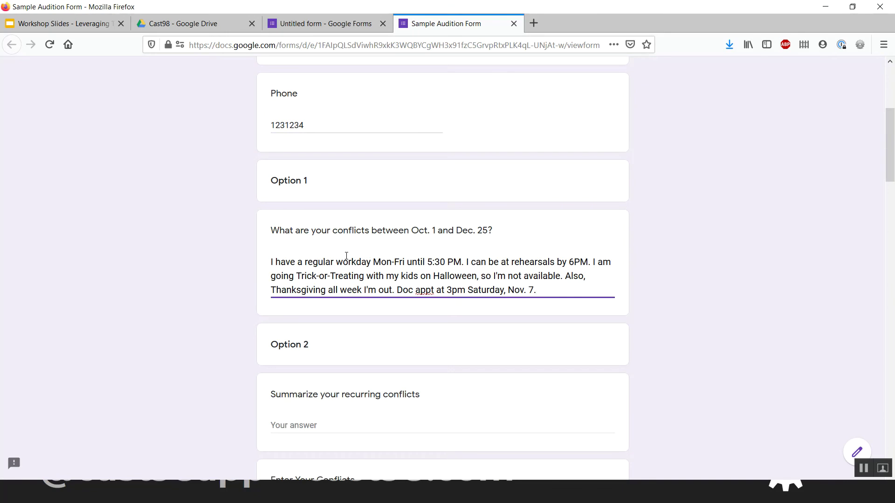
left_click(253, 323)
scroll(252, 322, "down", 3)
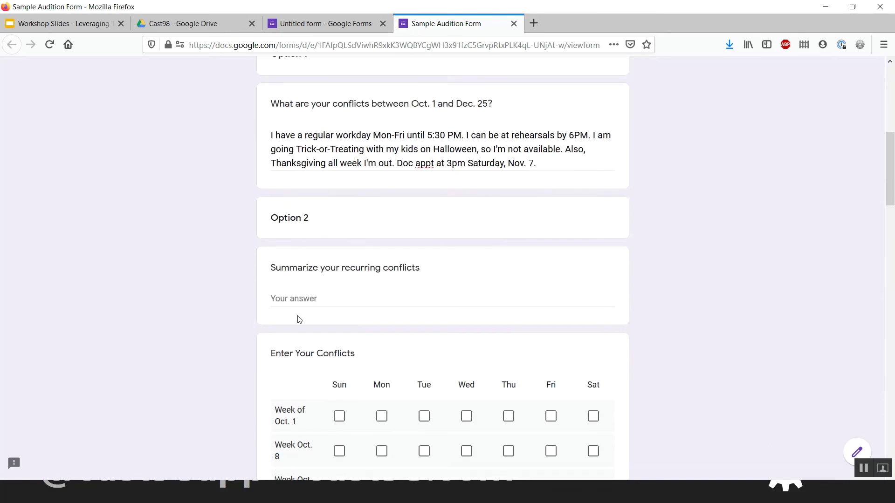
- Answer the recurring conflicts question with 'Workday Mon-Fri until 5:30, available by 6PM'
left_click(337, 304)
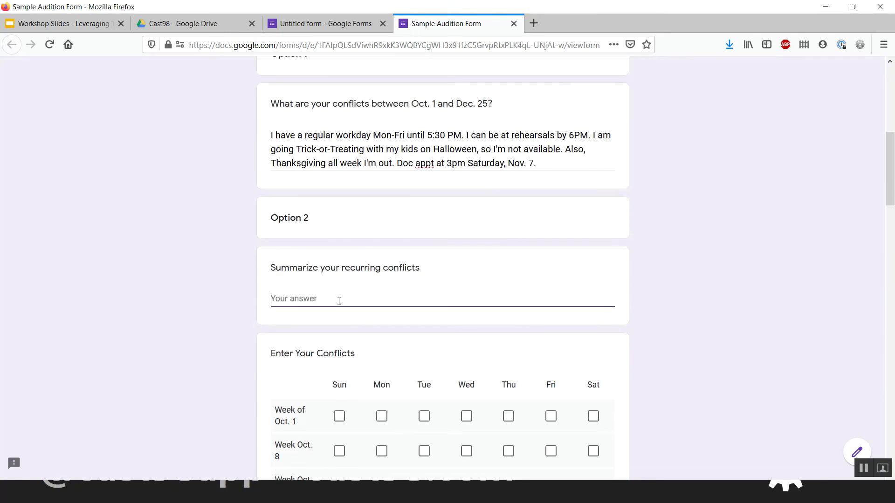
scroll(339, 301, "down", 1)
left_click(373, 108)
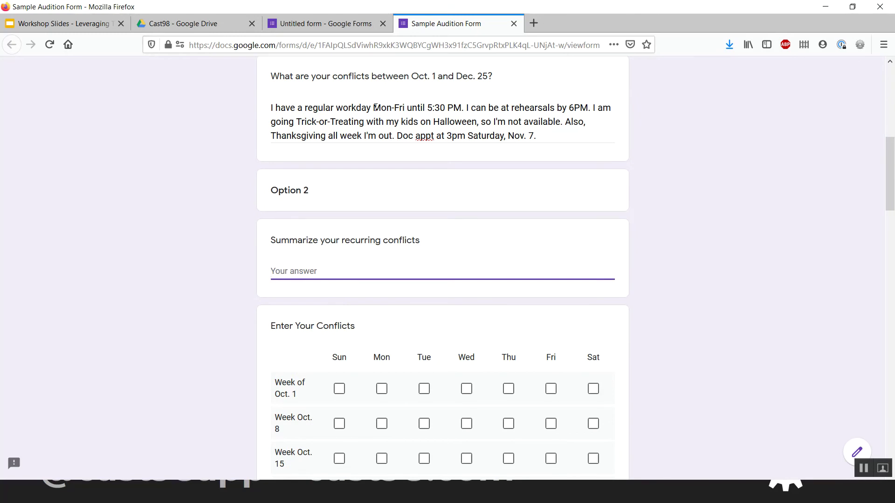
left_click(362, 275)
type("Workday f")
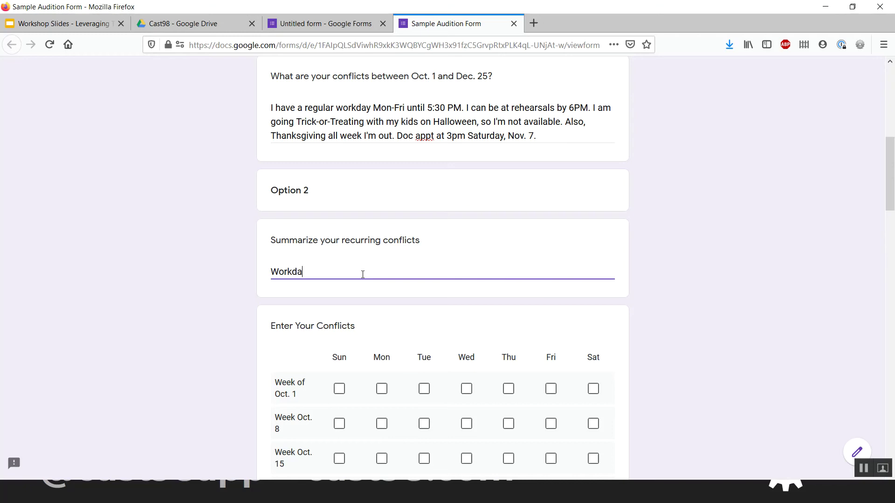
key("BackSpace")
type("Mon-")
type("Fri until 5:3")
type("0, available ")
type("at")
key("BackSpace")
key("BackSpace")
type("by")
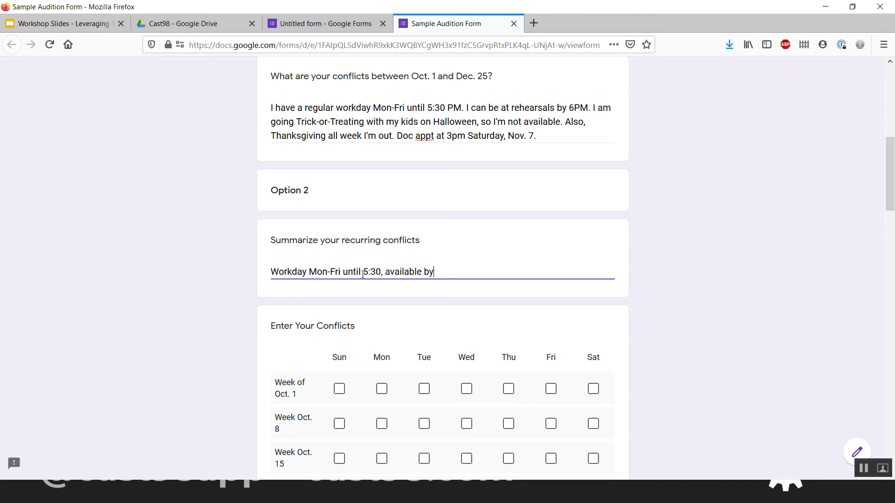
type(" 6PM.")
scroll(362, 274, "down", 3)
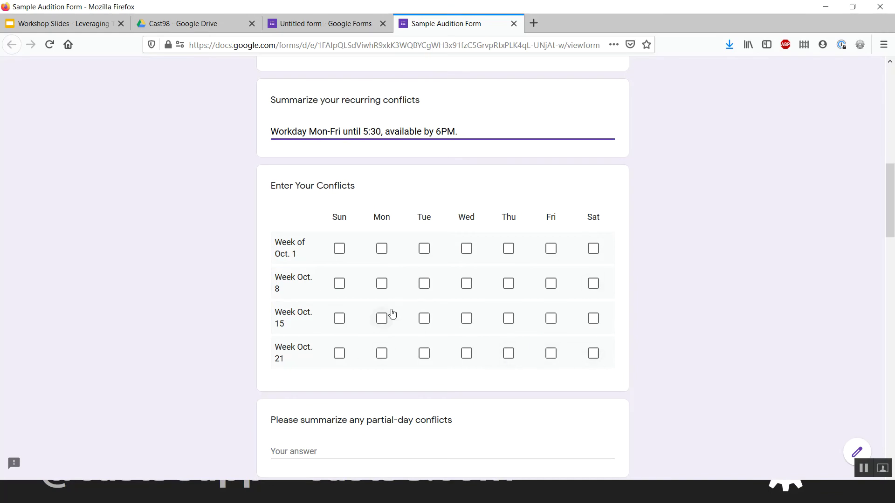
- Tick Fri and Sat for Week Oct. 21 and Sat for Week Oct. 8 in the conflicts grid
left_click(550, 354)
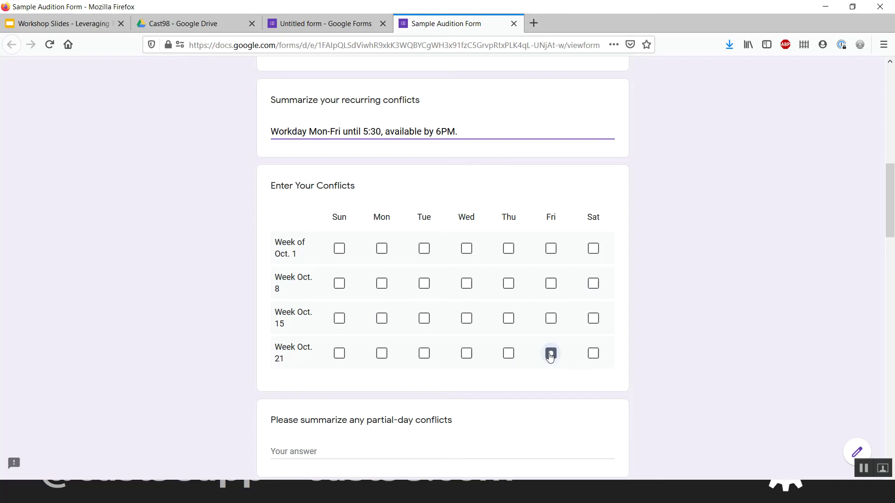
left_click(593, 354)
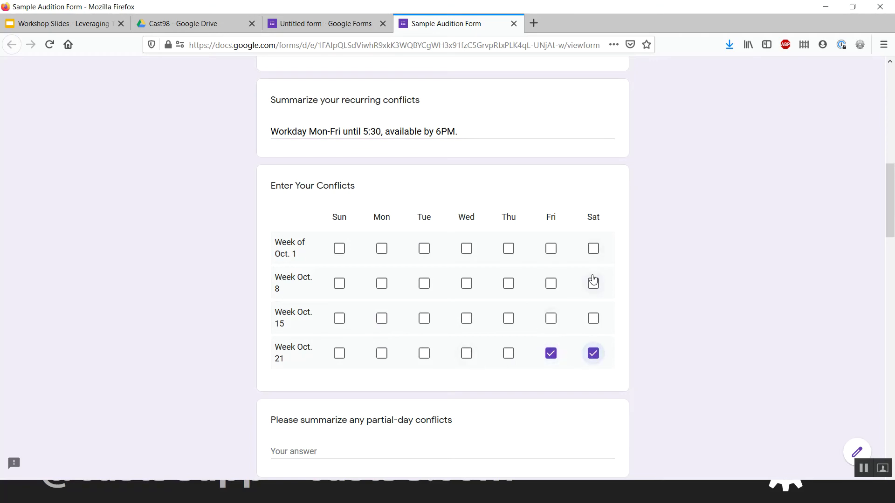
left_click(592, 290)
scroll(416, 267, "up", 3)
scroll(416, 267, "down", 3)
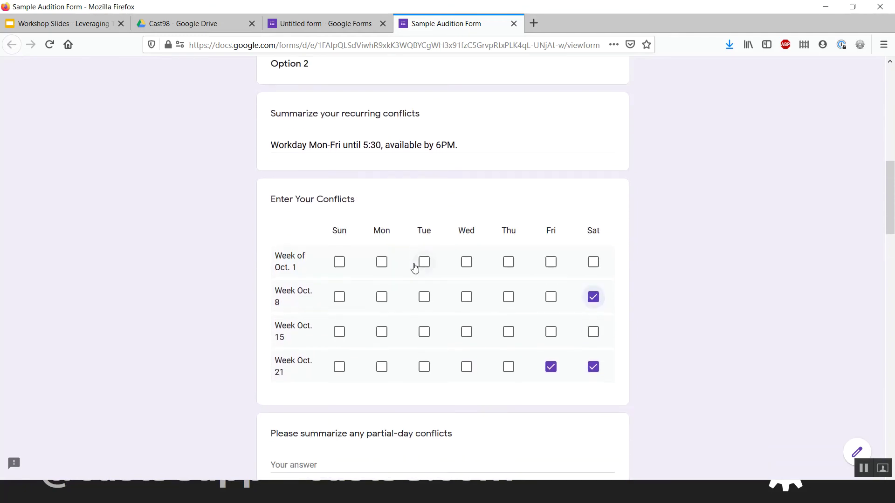
- Tick Monday through Friday for Week Oct. 15 as conflicts
left_click(382, 332)
left_click(422, 333)
left_click(475, 335)
left_click(542, 336)
left_click(516, 337)
scroll(441, 369, "down", 2)
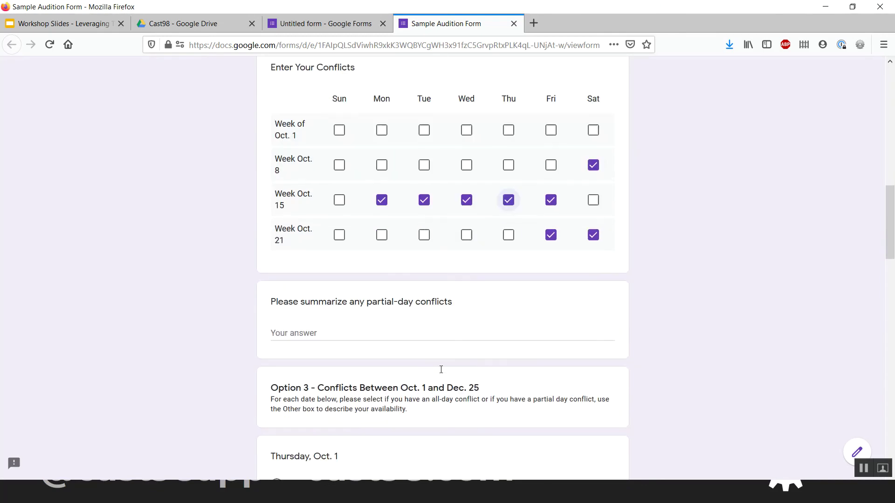
scroll(375, 328, "down", 1)
left_click(363, 303)
scroll(409, 231, "up", 1)
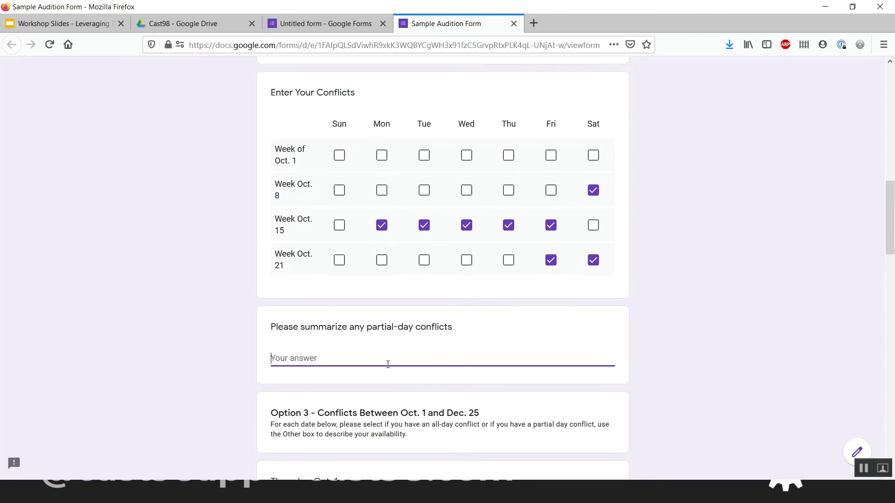
- Enter 'Dentist appt Saturday, Nov. 7 at 3pm' as the partial-day conflicts answer
type("Dentist appt Saturday, ")
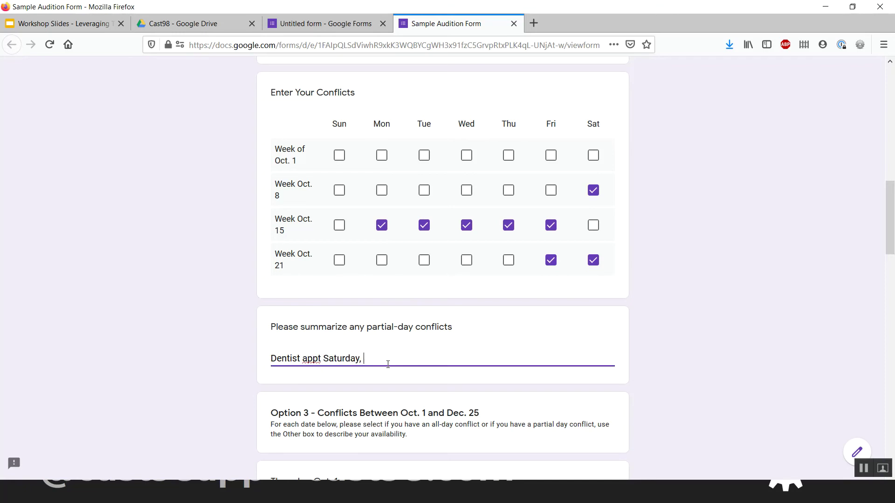
type("Nov. 7 at 3pm")
scroll(387, 364, "down", 4)
scroll(412, 276, "up", 4)
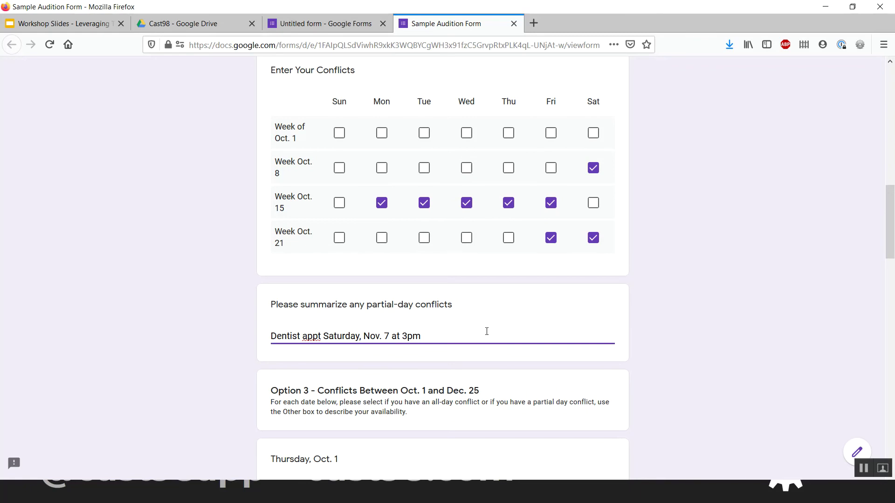
scroll(486, 331, "down", 5)
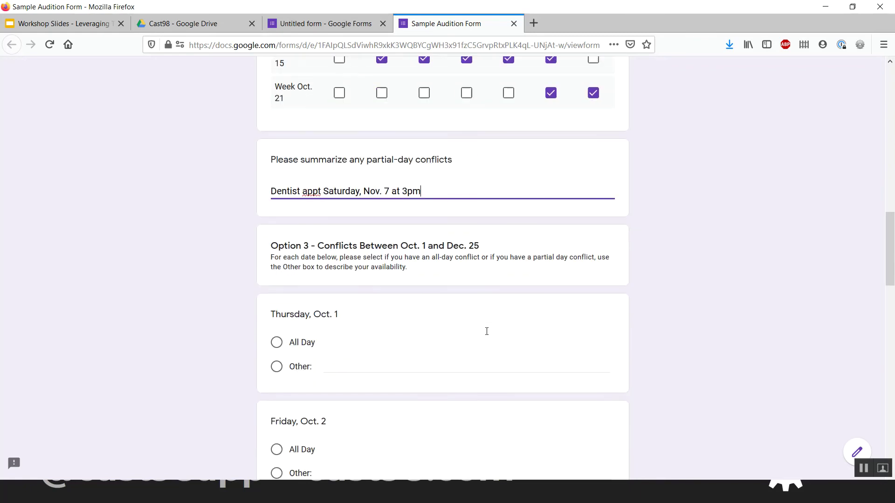
- In Option 3, choose All Day for Thursday, Oct. 1 and Other for Friday, Oct. 2
scroll(488, 334, "up", 8)
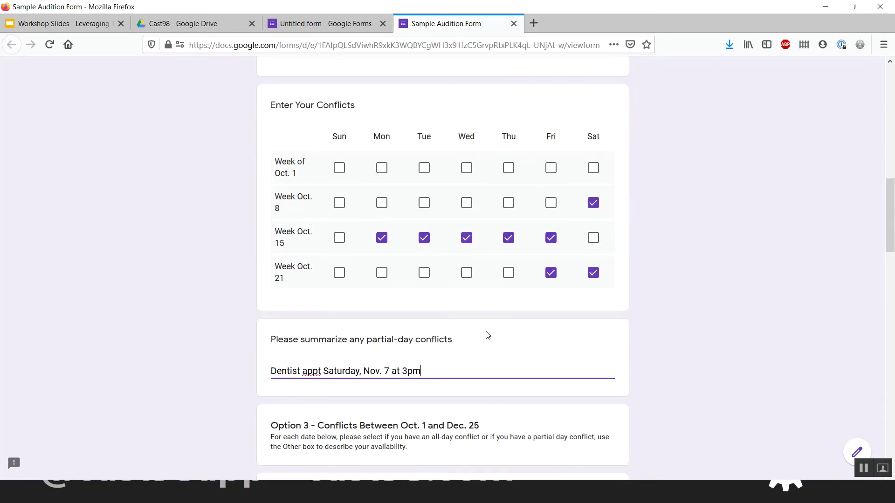
scroll(487, 334, "down", 2)
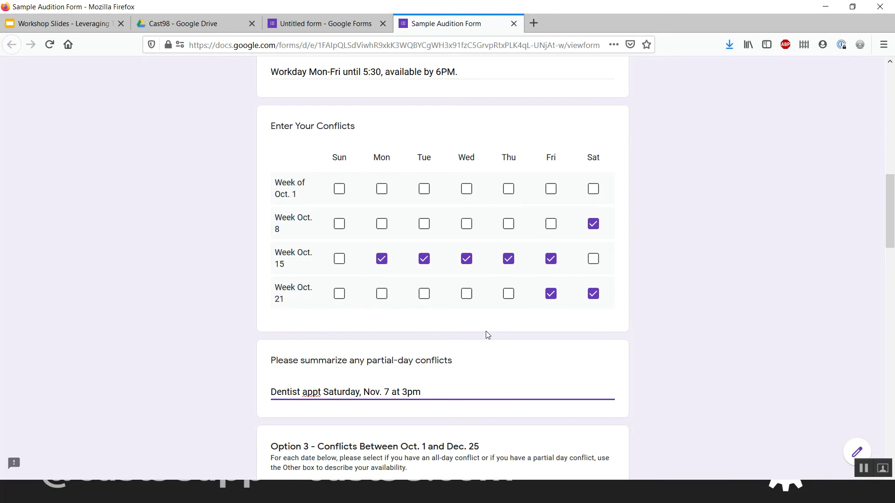
scroll(488, 335, "down", 6)
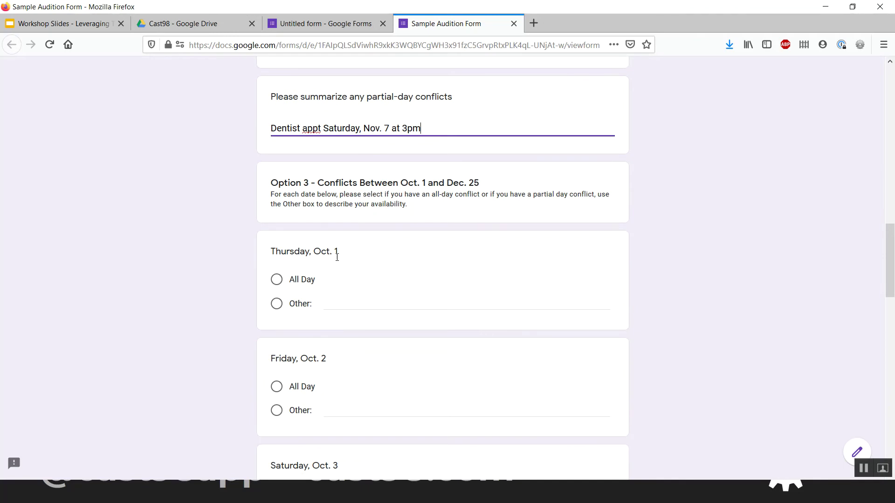
left_click(400, 231)
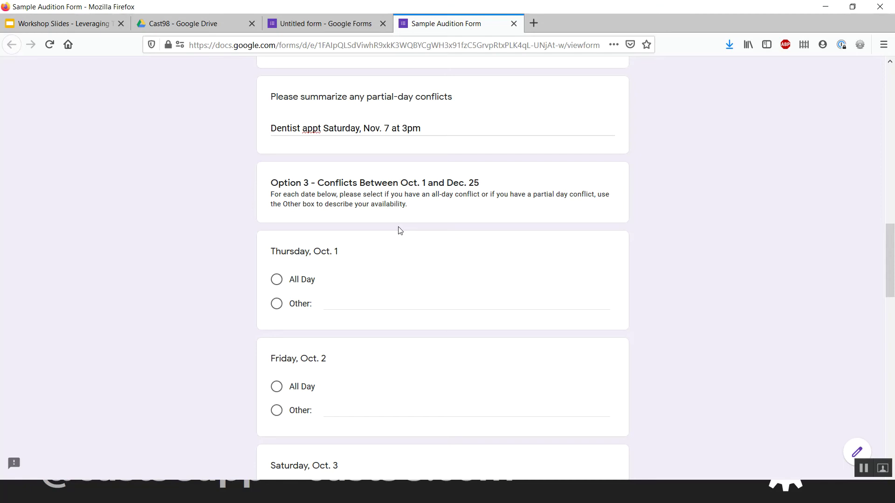
scroll(248, 338, "down", 3)
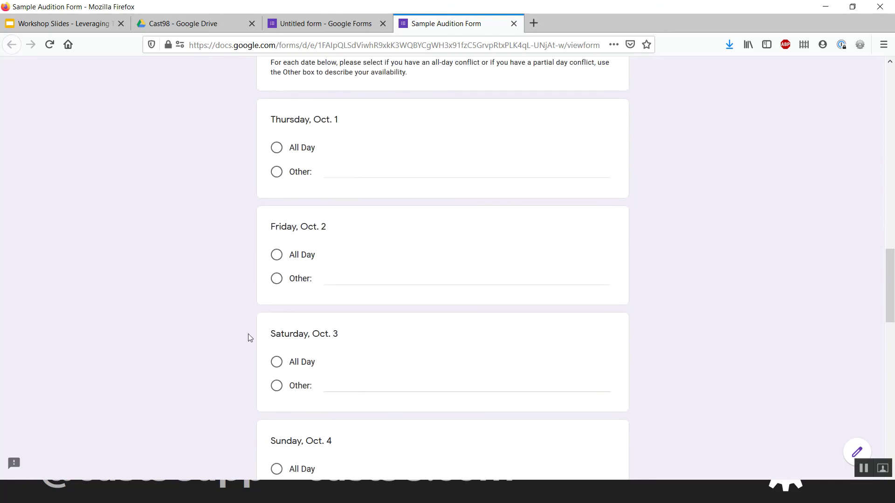
scroll(248, 334, "down", 2)
scroll(249, 335, "up", 2)
scroll(248, 333, "up", 1)
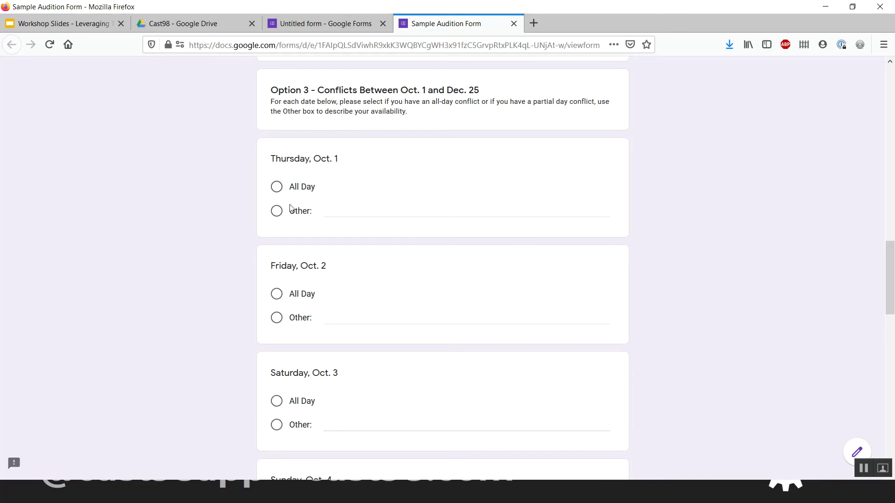
left_click(277, 187)
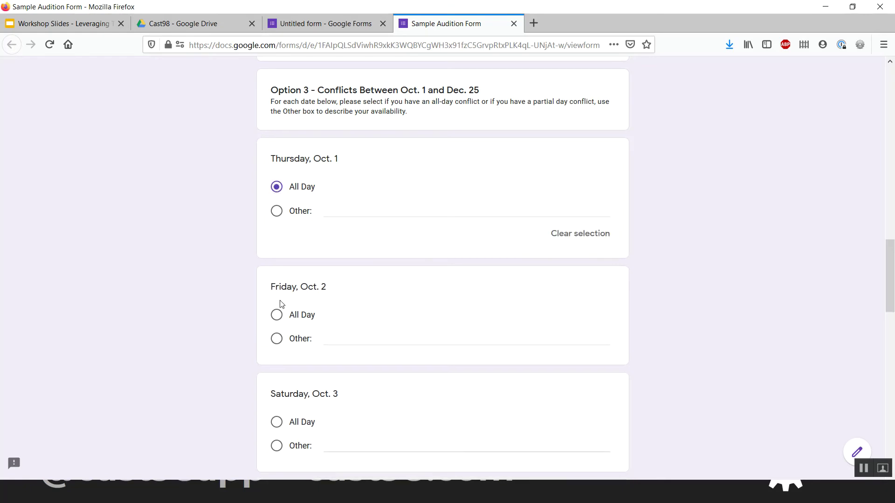
left_click(276, 339)
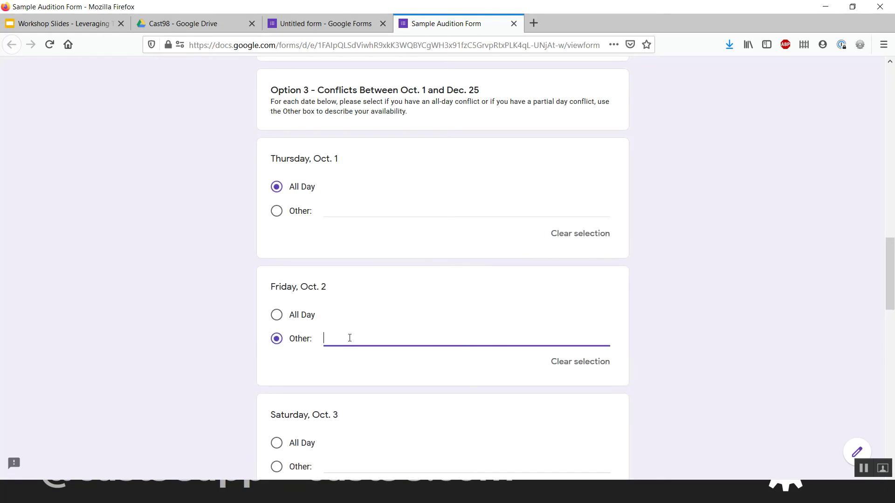
- Give Saturday, Oct. 3 the note 'Doc appt at 3pm' and clear Friday, Oct. 2's answer
scroll(350, 338, "down", 3)
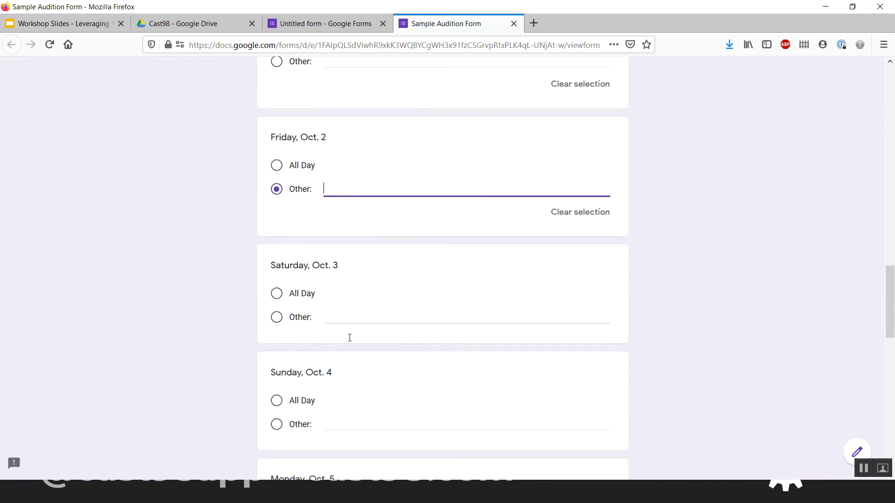
left_click(344, 311)
type("Doc a")
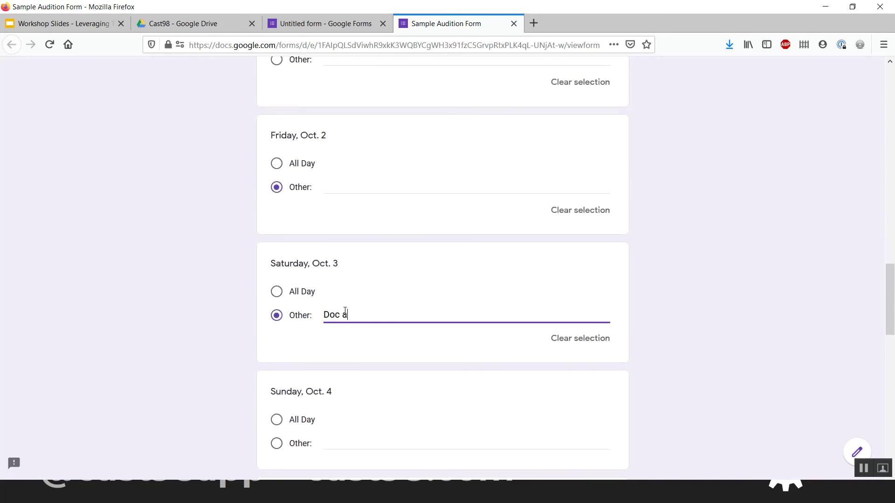
type("ppt at 3pm")
left_click(250, 206)
scroll(250, 206, "up", 3)
left_click(590, 338)
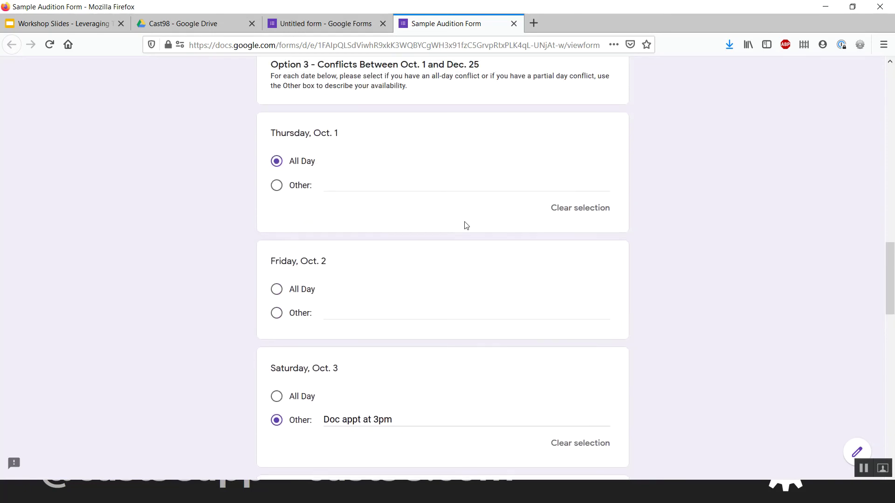
- Choose All Day for Wednesday, Oct. 7 and Other with 'Doc appt at 7pm' for Tuesday, Oct. 6
scroll(461, 224, "down", 2)
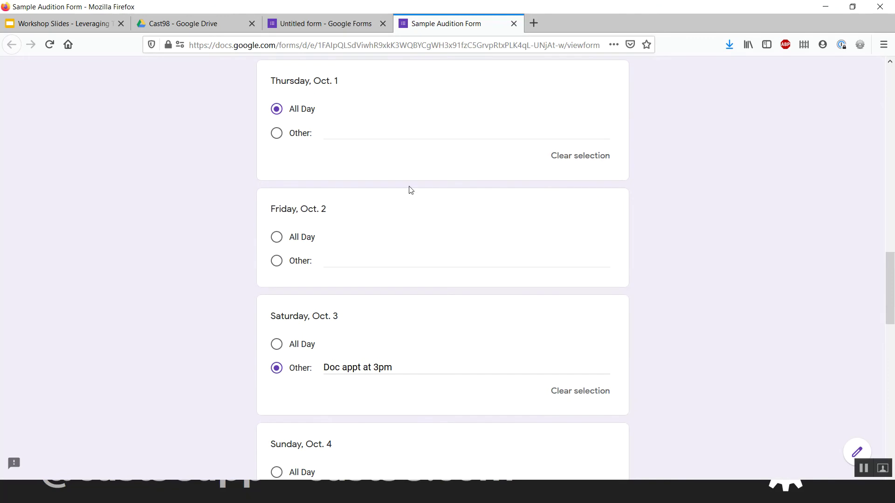
scroll(410, 190, "down", 6)
scroll(410, 190, "down", 2)
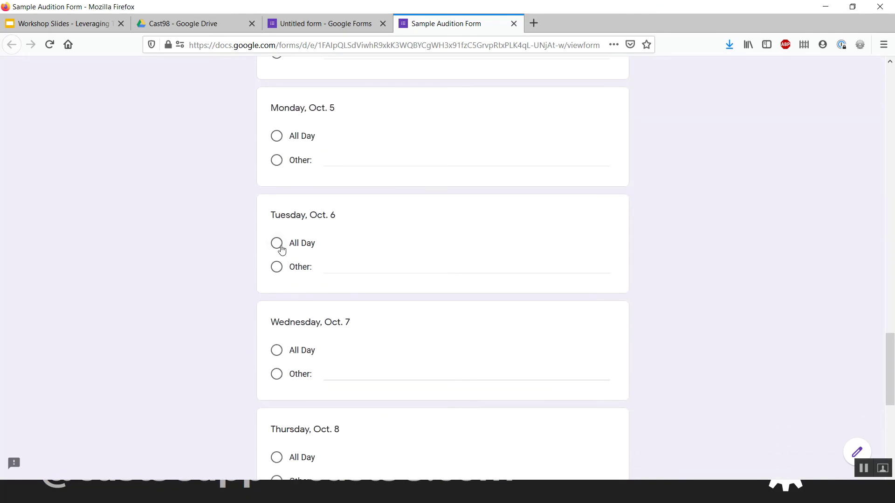
left_click(277, 267)
left_click(276, 371)
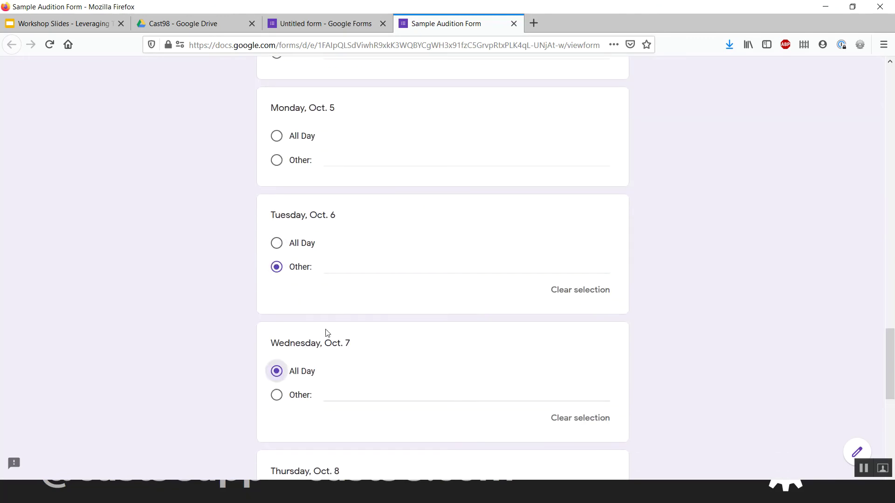
left_click(355, 269)
type("Doc")
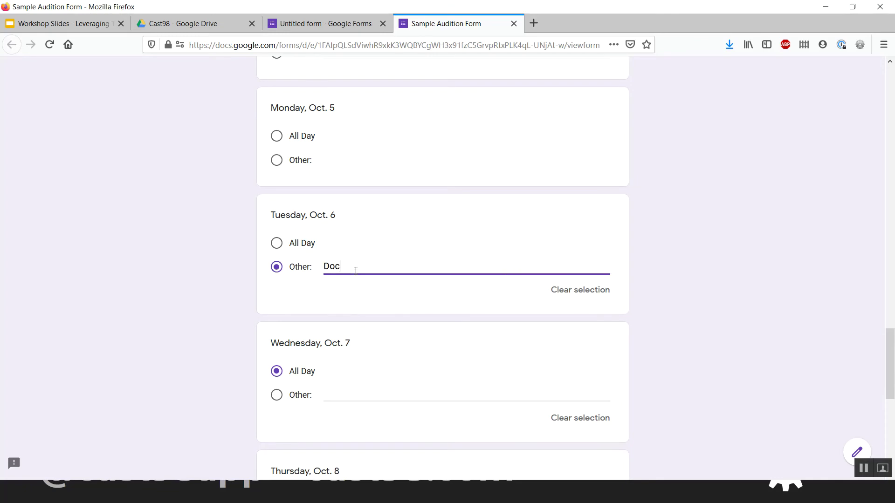
type(" appt at 7pm")
left_click(247, 323)
- Submit the test response
scroll(247, 323, "down", 2)
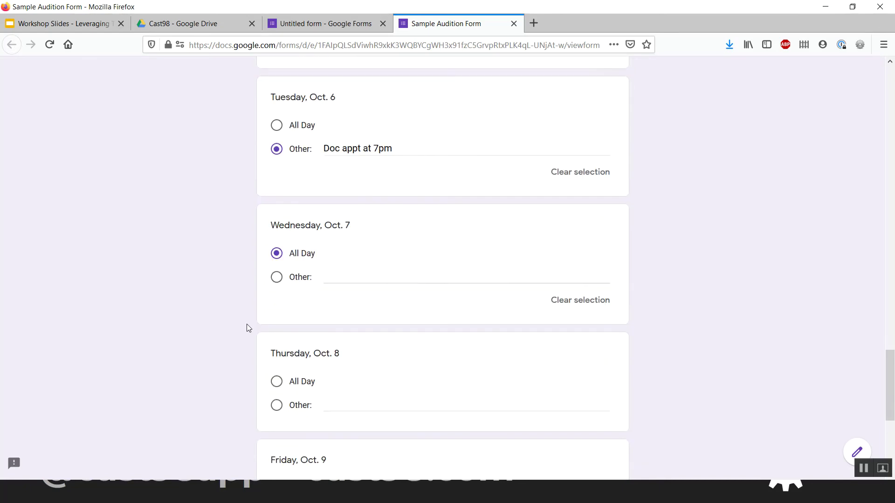
scroll(247, 328, "down", 3)
scroll(247, 327, "up", 3)
scroll(247, 327, "down", 5)
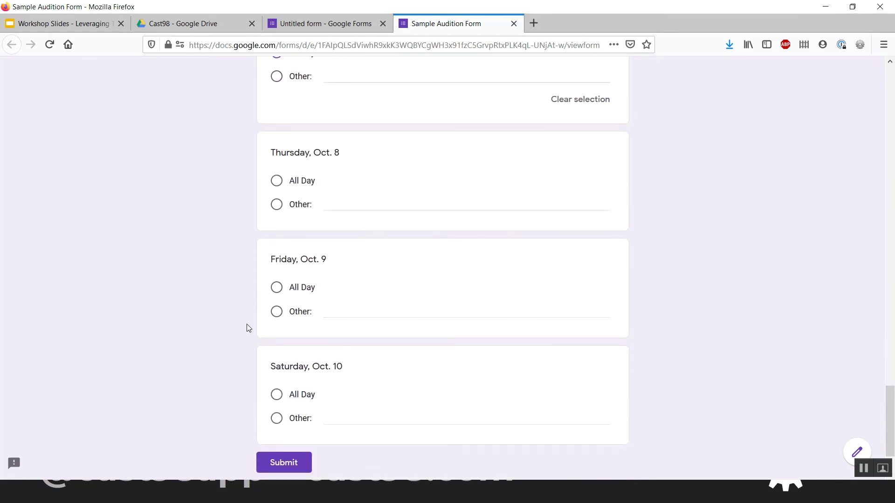
scroll(247, 328, "down", 2)
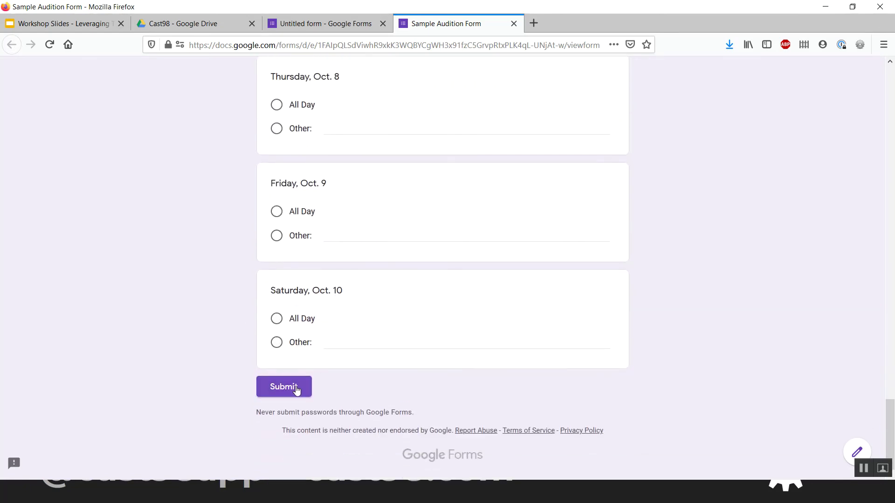
left_click(285, 390)
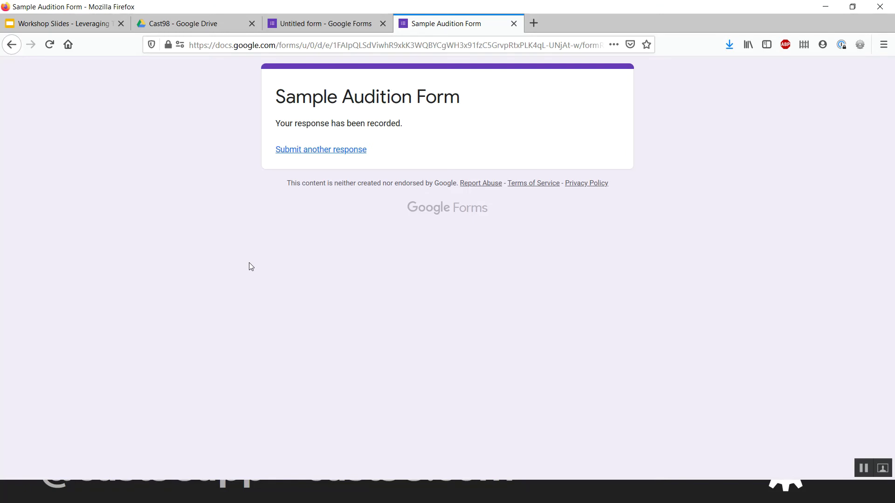
- Return to the form editor and select the Friday, Oct. 9 question
left_click(342, 23)
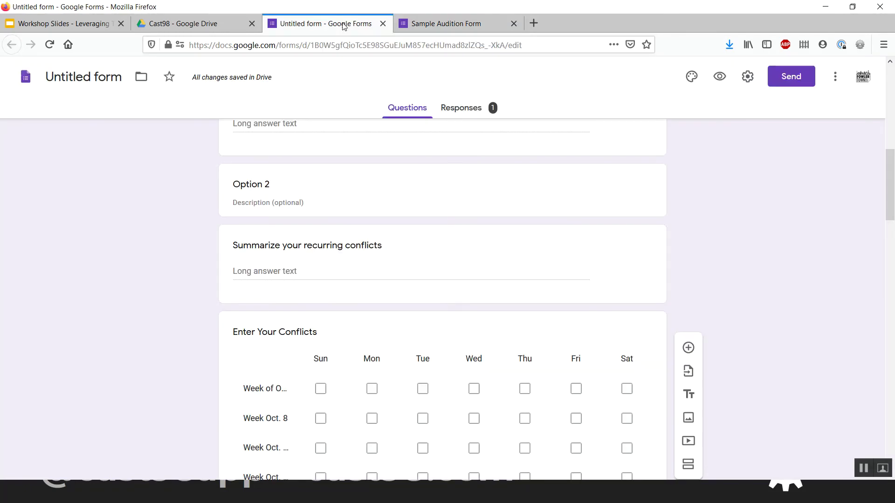
scroll(205, 328, "down", 20)
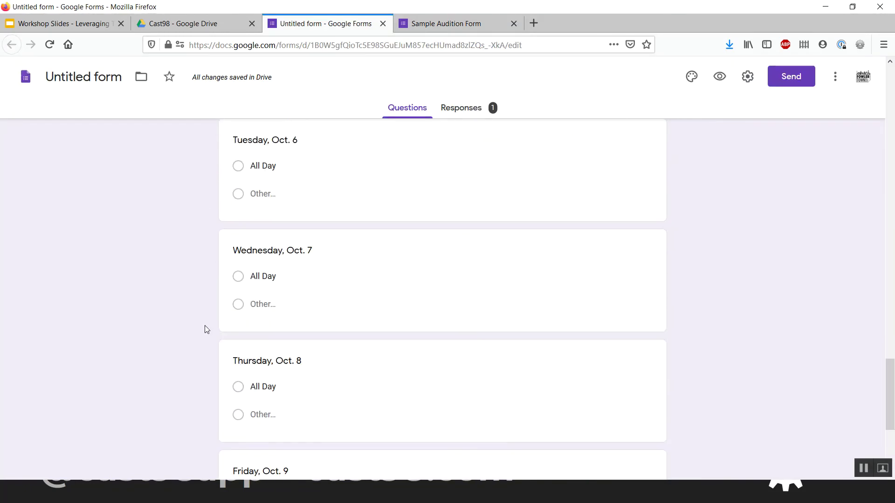
left_click(409, 242)
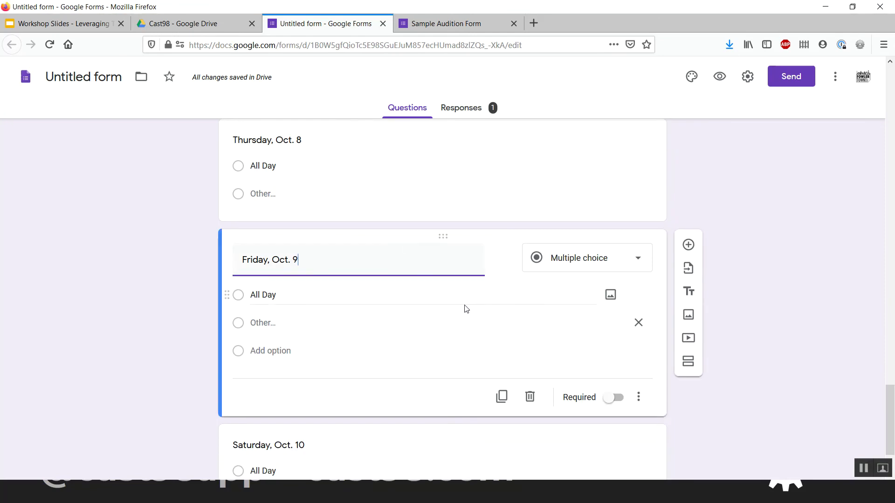
scroll(464, 309, "down", 2)
left_click(292, 304)
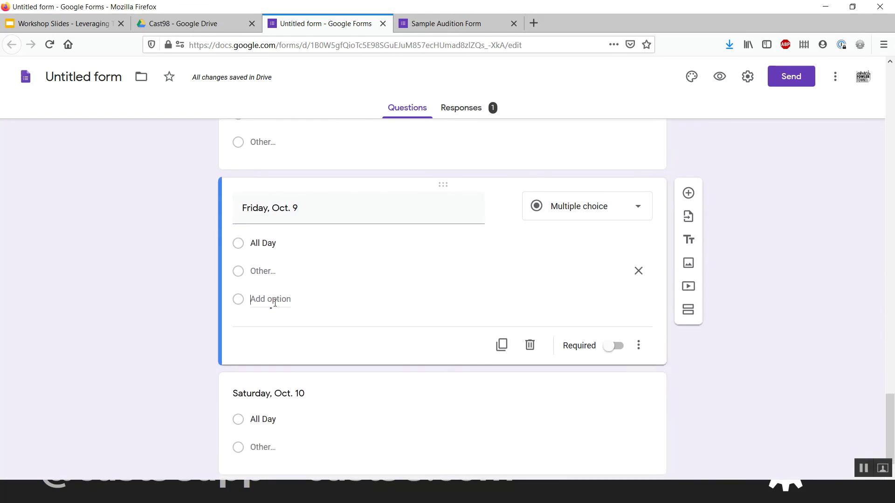
- Add a None choice above All Day and make the Friday, Oct. 9 question required
left_click(275, 302)
type("None")
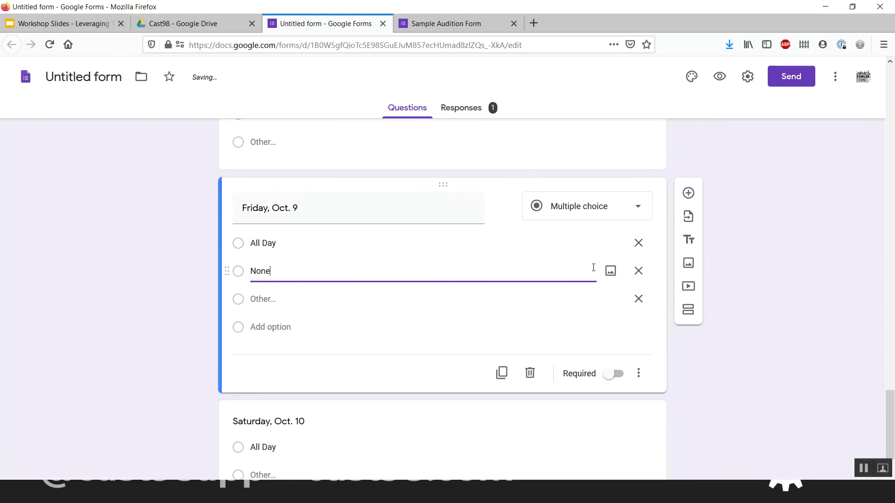
left_click_drag(227, 271, 228, 237)
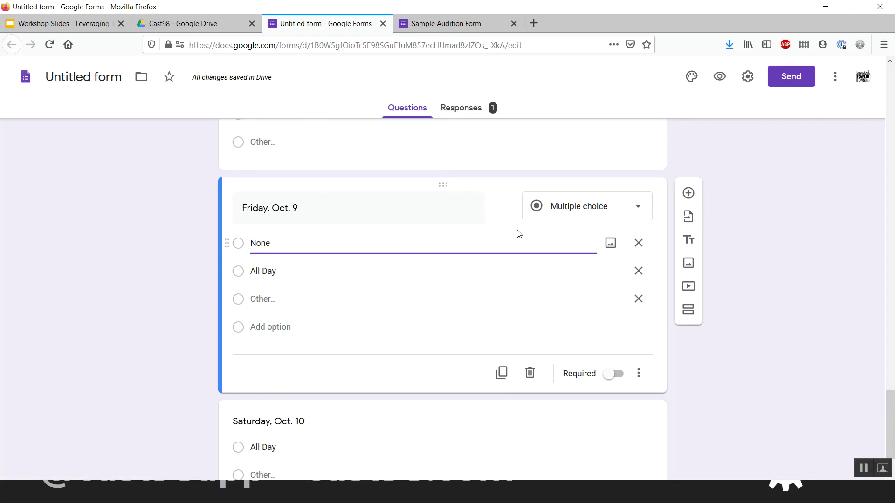
left_click(607, 377)
scroll(444, 314, "down", 1)
scroll(445, 315, "up", 1)
scroll(446, 315, "down", 1)
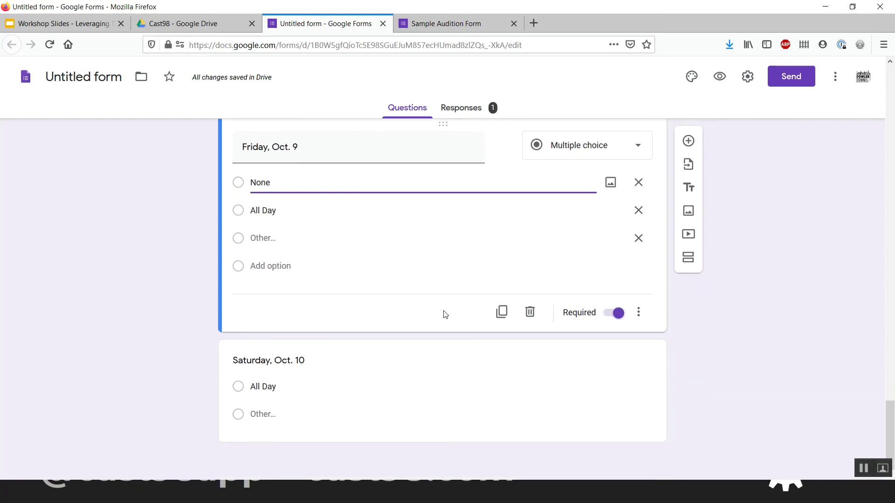
scroll(444, 313, "up", 1)
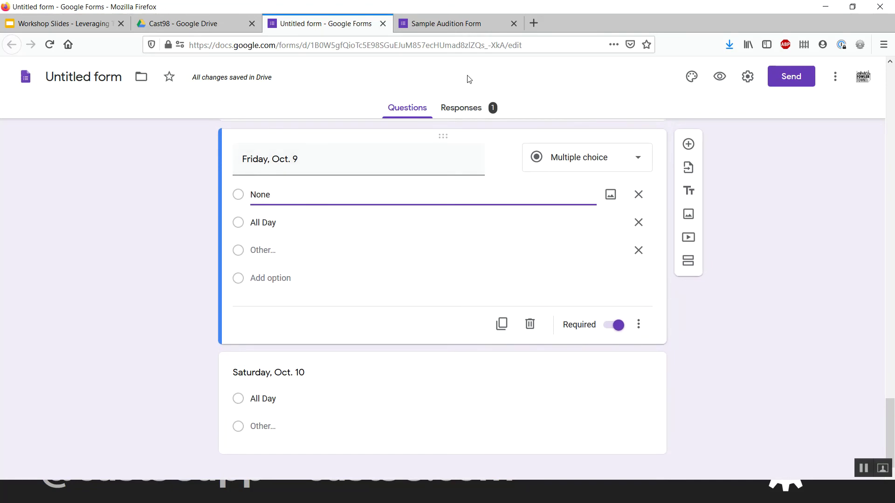
- Open the Responses summary and review the test response's answers and conflict charts
left_click(455, 113)
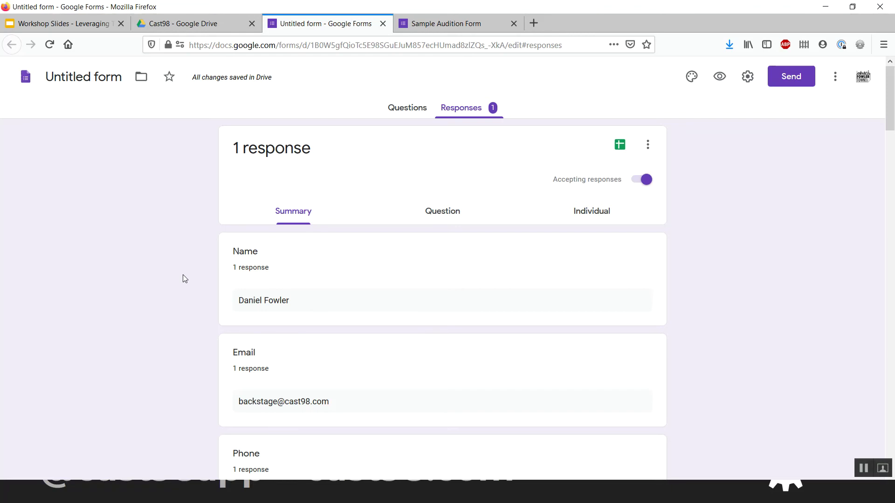
scroll(182, 275, "down", 10)
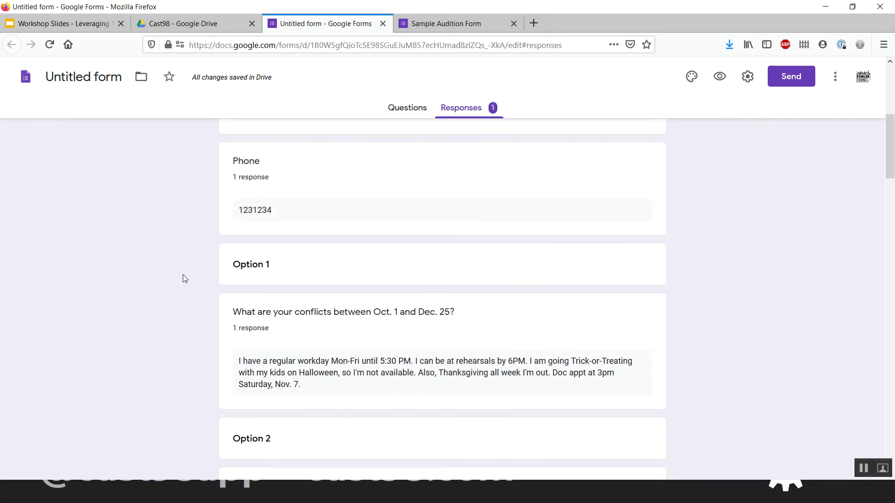
scroll(182, 275, "down", 4)
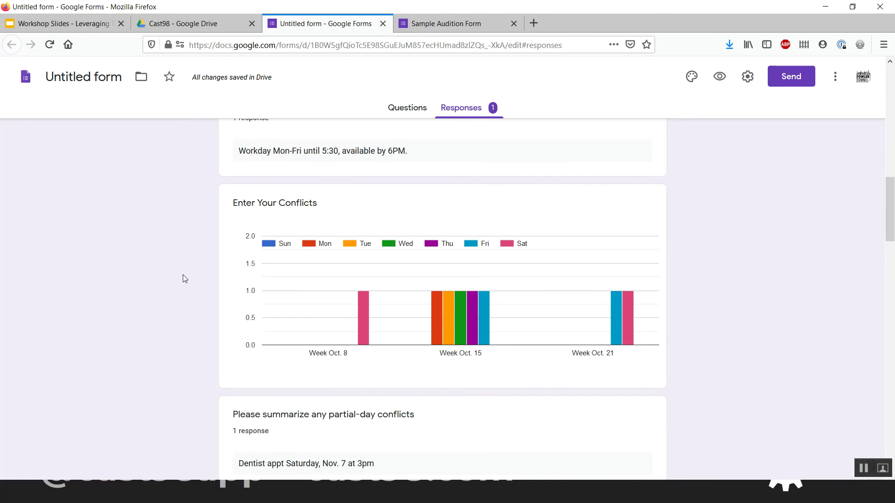
scroll(183, 276, "down", 6)
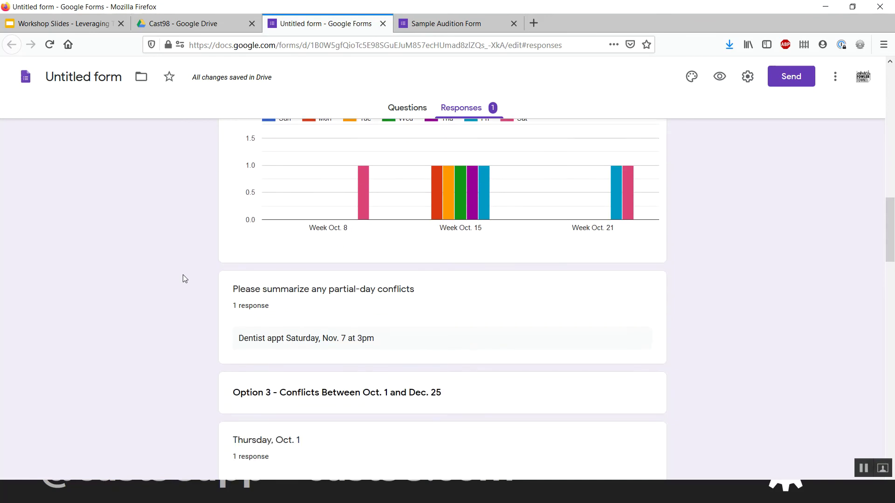
scroll(183, 279, "down", 2)
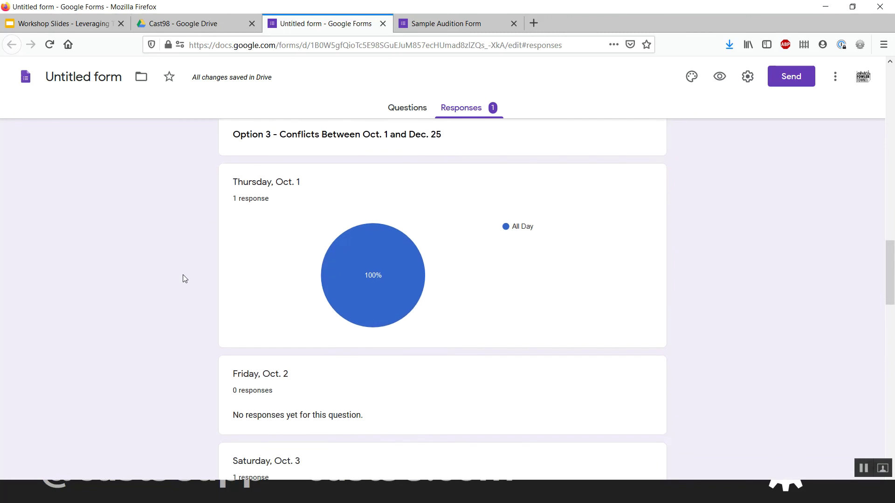
scroll(183, 278, "down", 10)
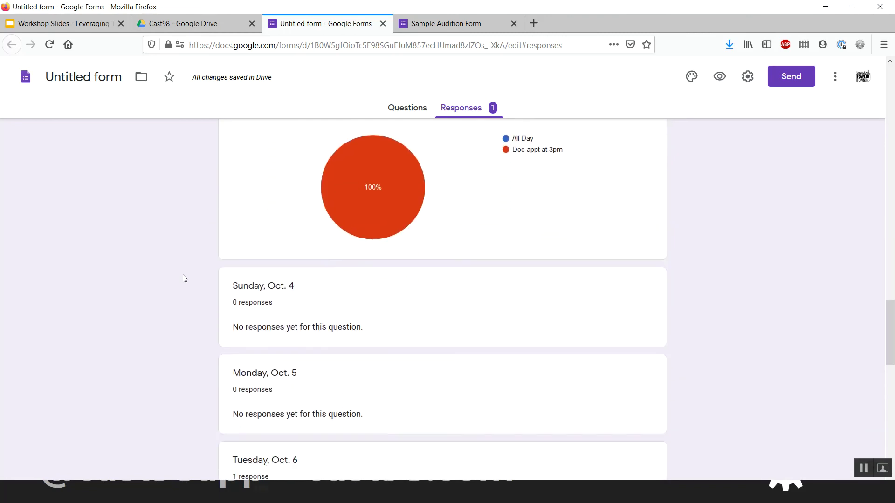
scroll(183, 279, "down", 8)
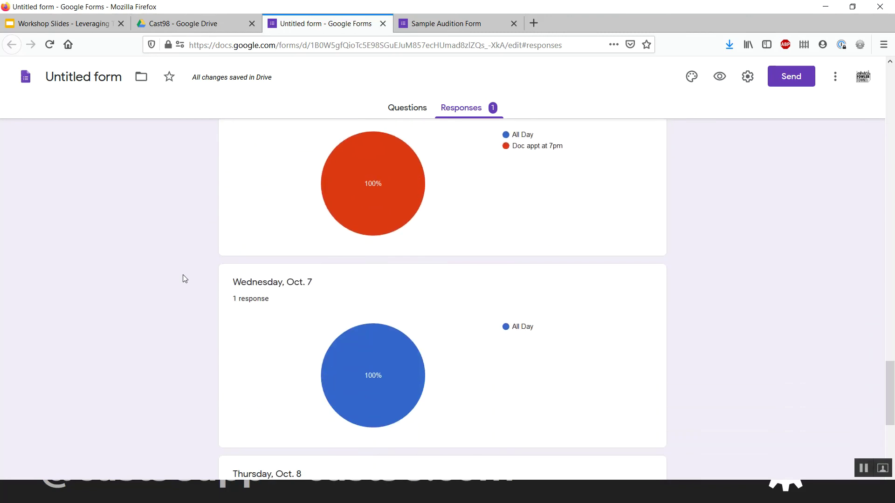
scroll(183, 279, "down", 3)
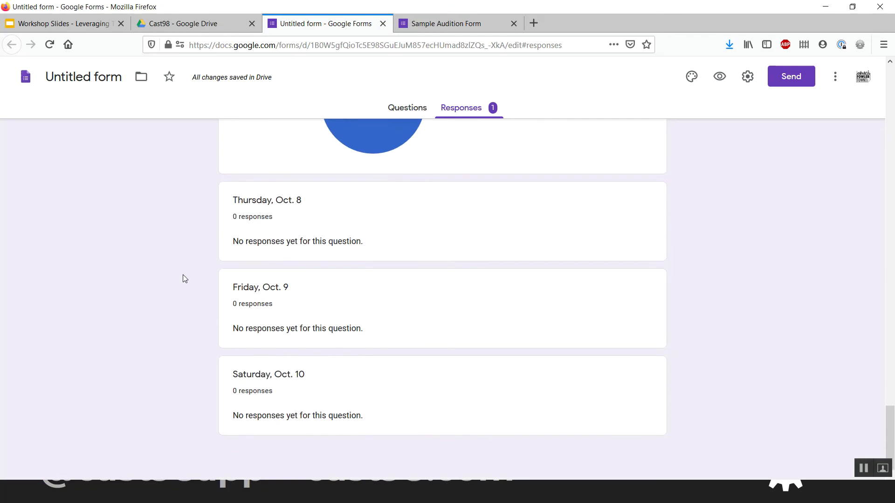
scroll(183, 279, "up", 10)
scroll(182, 279, "up", 16)
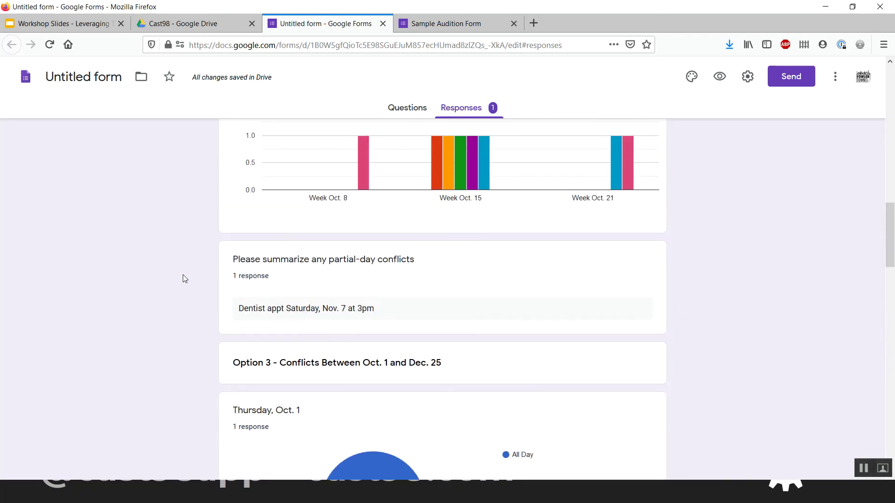
scroll(183, 275, "up", 15)
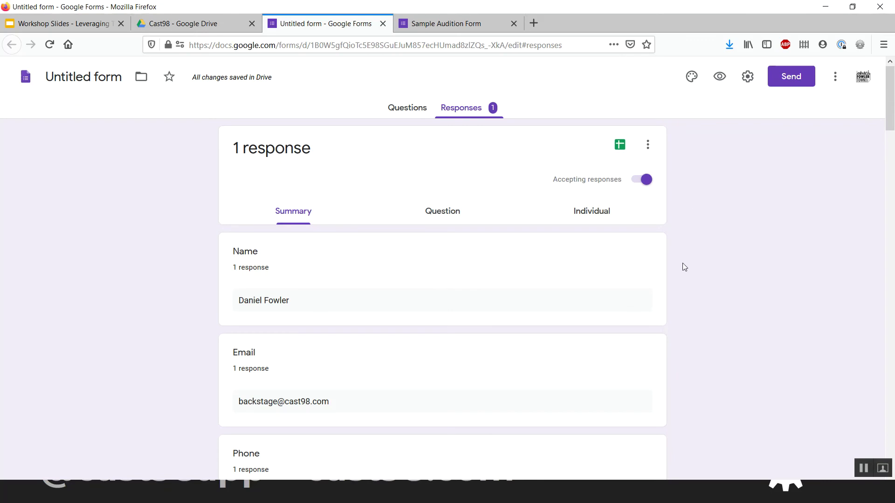
scroll(683, 266, "down", 15)
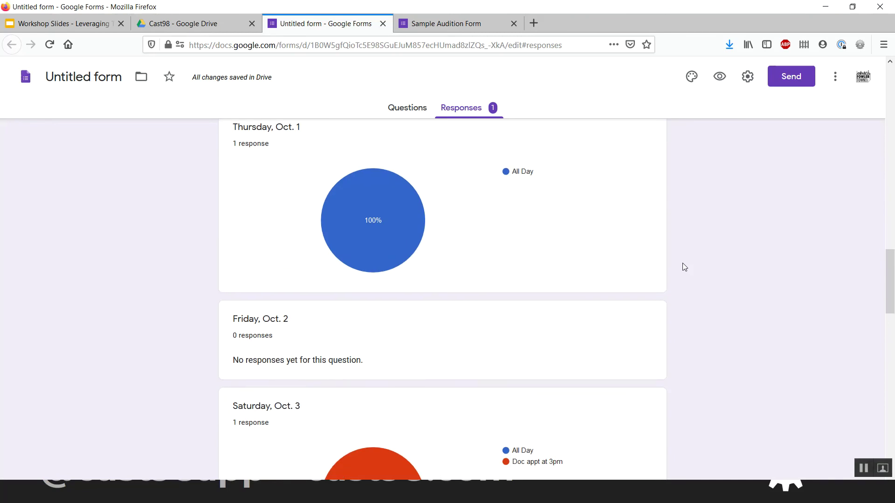
scroll(683, 266, "down", 6)
scroll(683, 266, "up", 9)
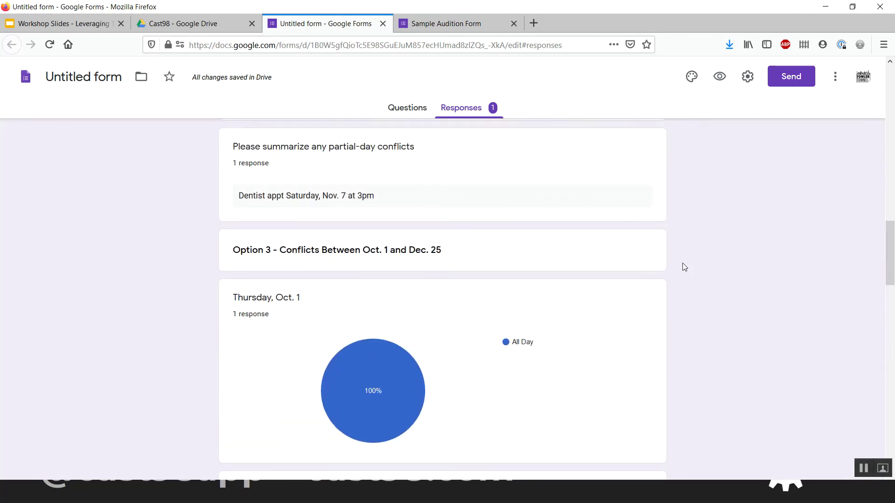
scroll(683, 266, "up", 7)
scroll(683, 266, "down", 9)
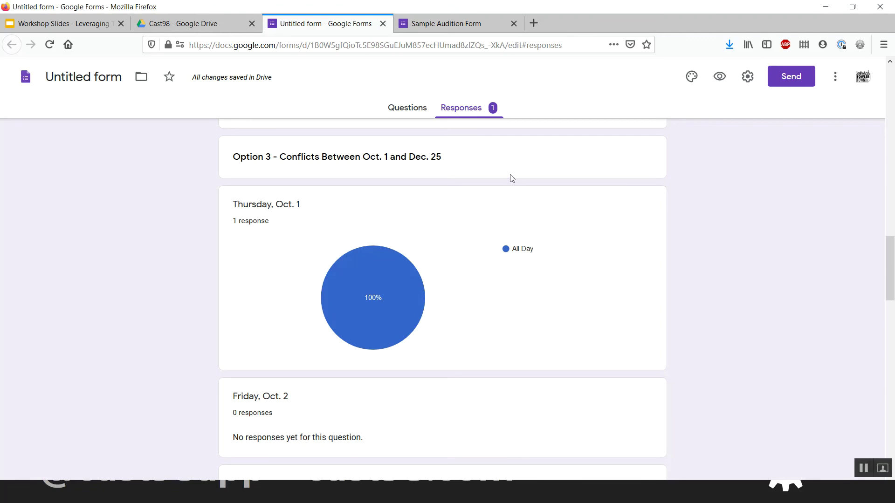
scroll(509, 174, "up", 15)
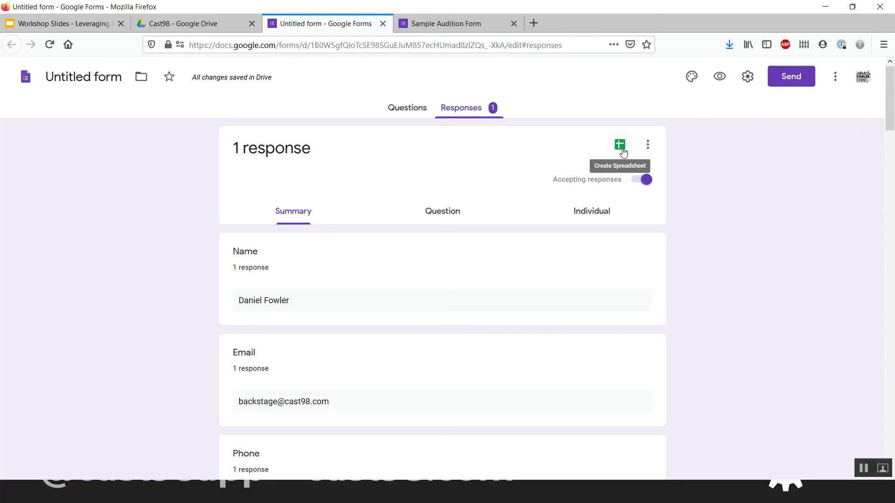
- Create a new linked spreadsheet named 'Submitted Audition Forms (Responses)'
left_click(621, 146)
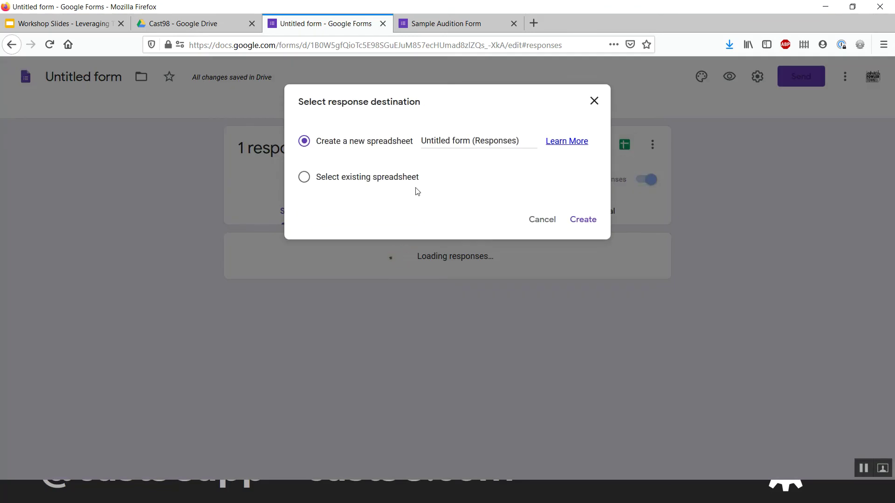
double_click(461, 140)
key("ctrl+a")
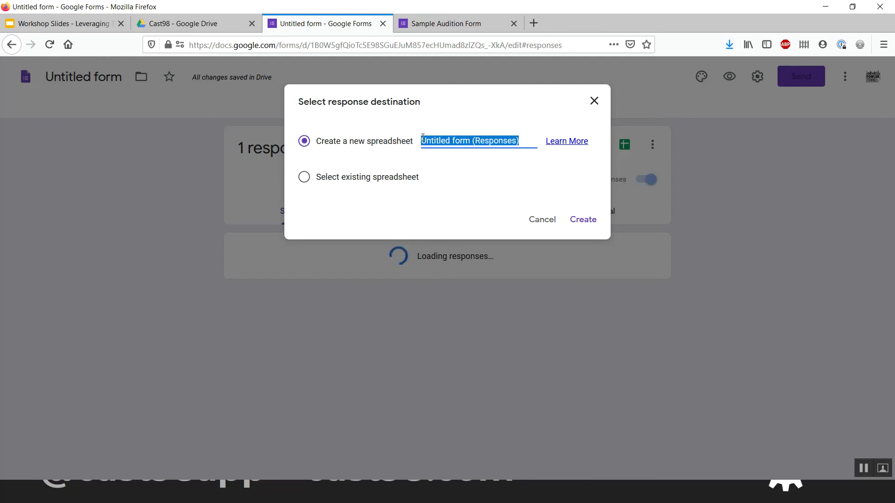
left_click(423, 139)
key("ctrl+Delete")
key("ctrl+Delete")
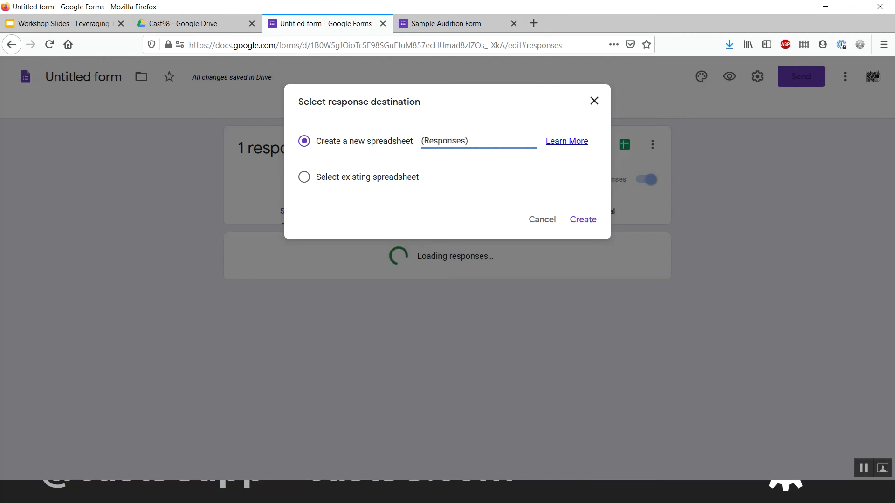
type("Submitted A")
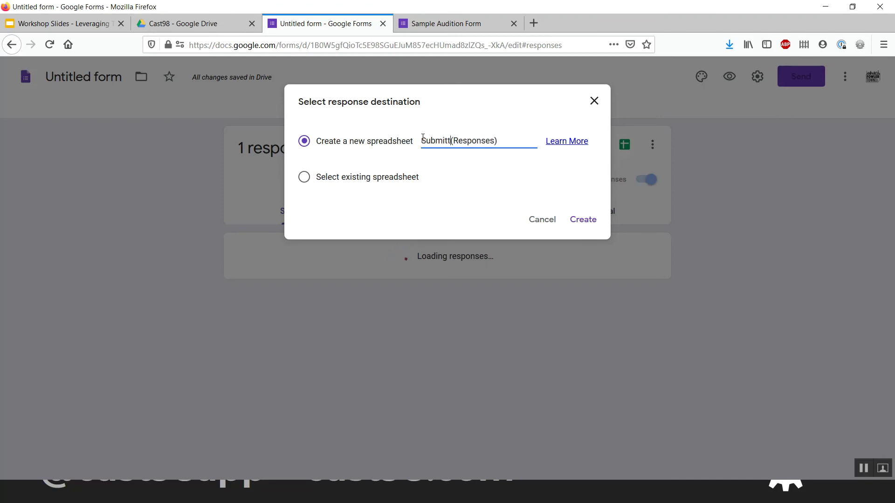
type("udtiion")
key("BackSpace")
key("BackSpace")
key("BackSpace")
key("BackSpace")
key("BackSpace")
type("ition Forms")
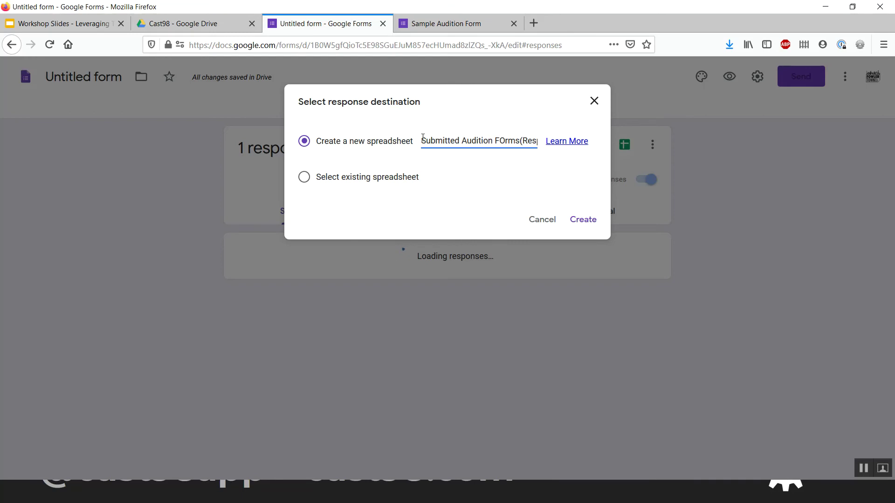
key("BackSpace")
key("BackSpace")
key("BackSpace")
type("orm")
key("BackSpace")
type("s")
left_click(588, 226)
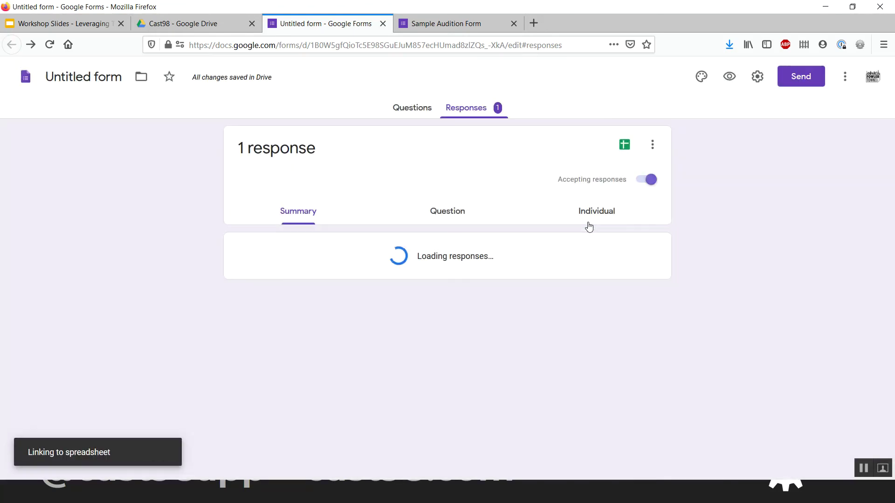
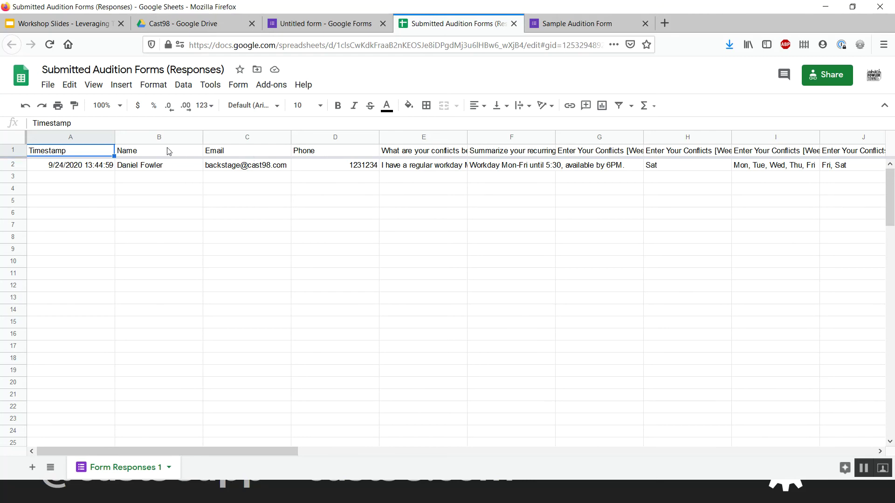
- Select the entire sheet and set every cell to wrap its text
left_click_drag(141, 142, 326, 196)
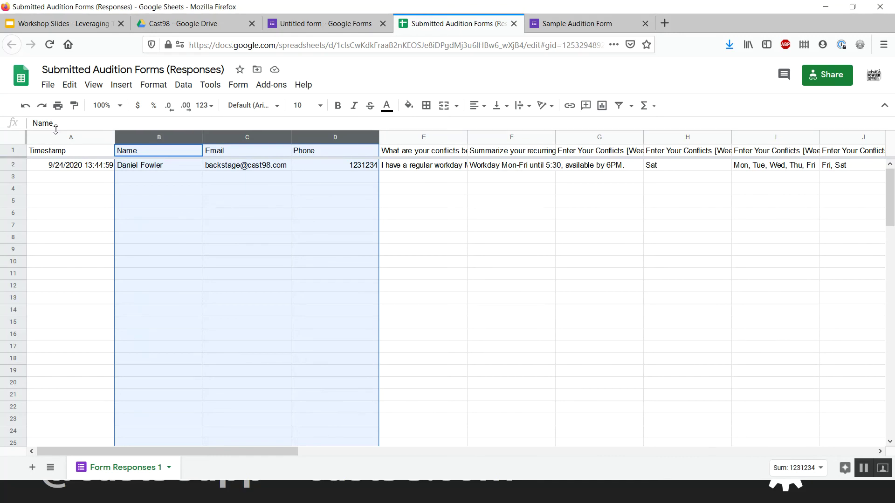
left_click(70, 138)
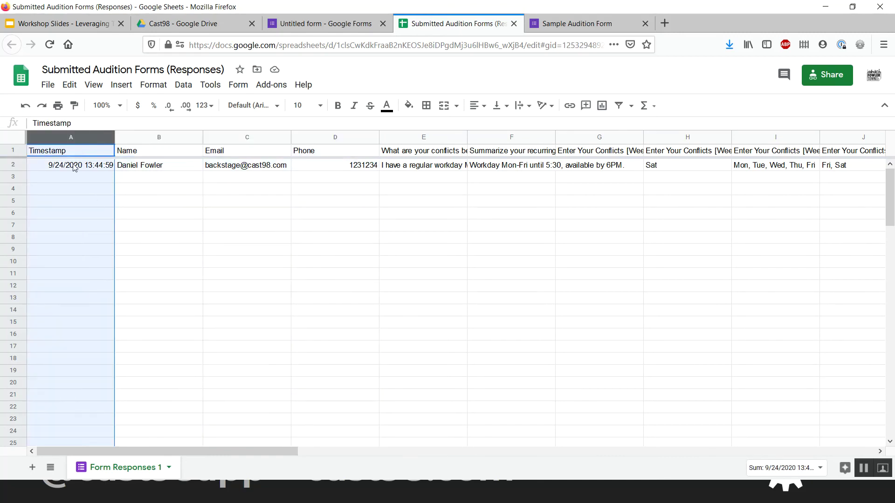
left_click(100, 166)
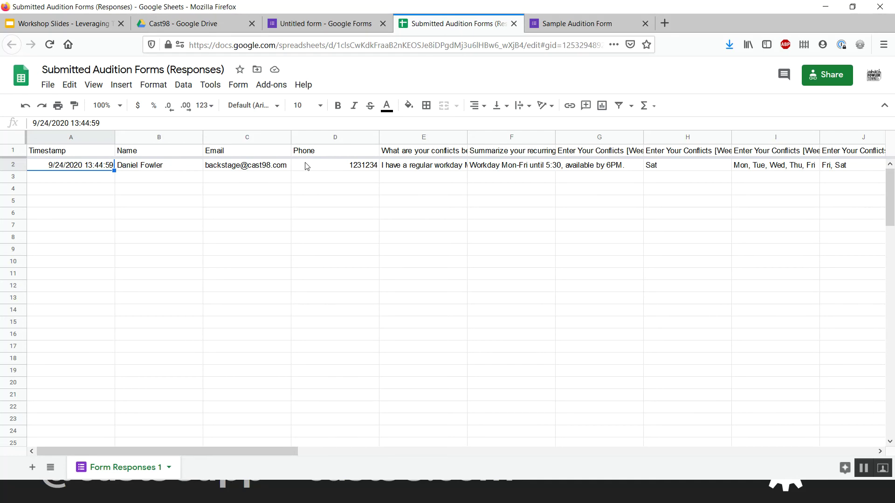
left_click(426, 153)
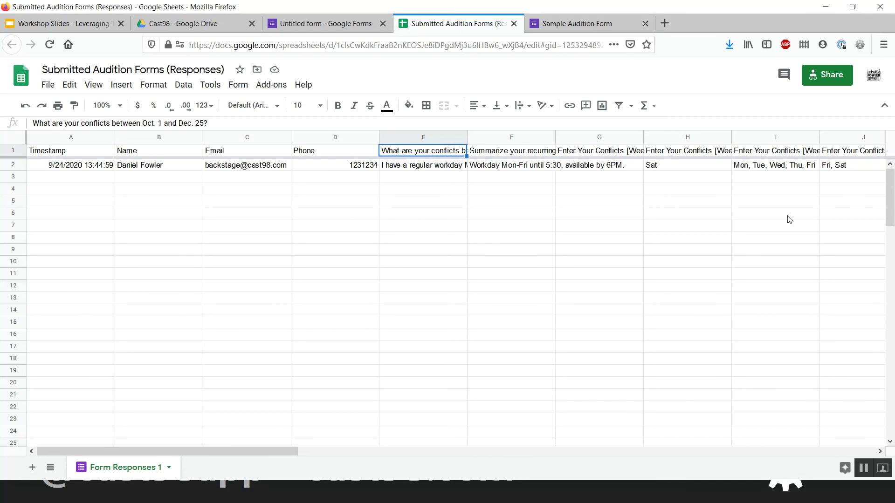
left_click(14, 140)
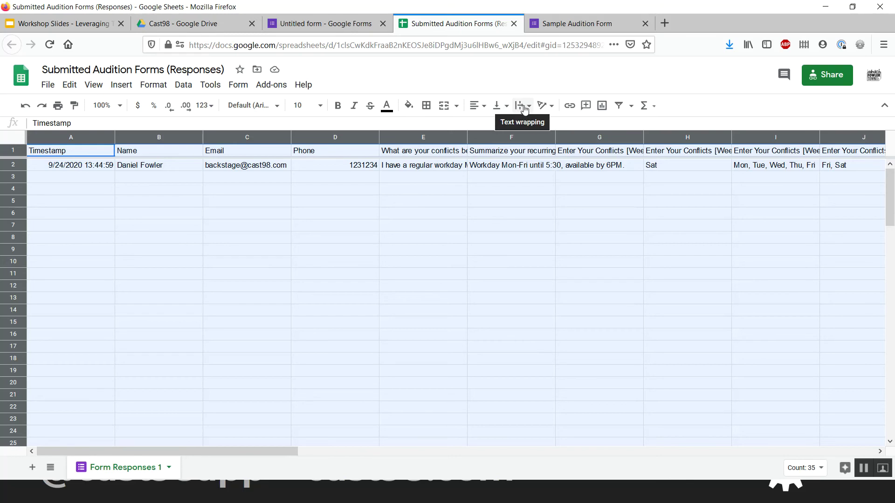
left_click(524, 109)
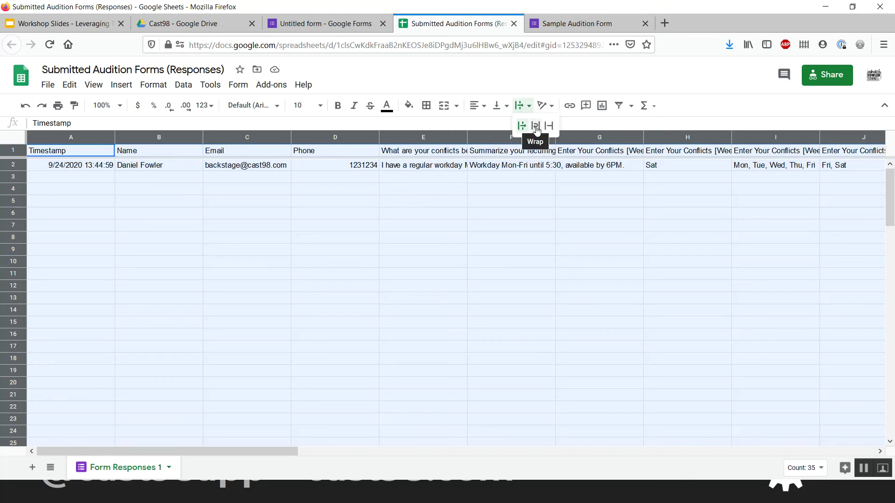
left_click(536, 127)
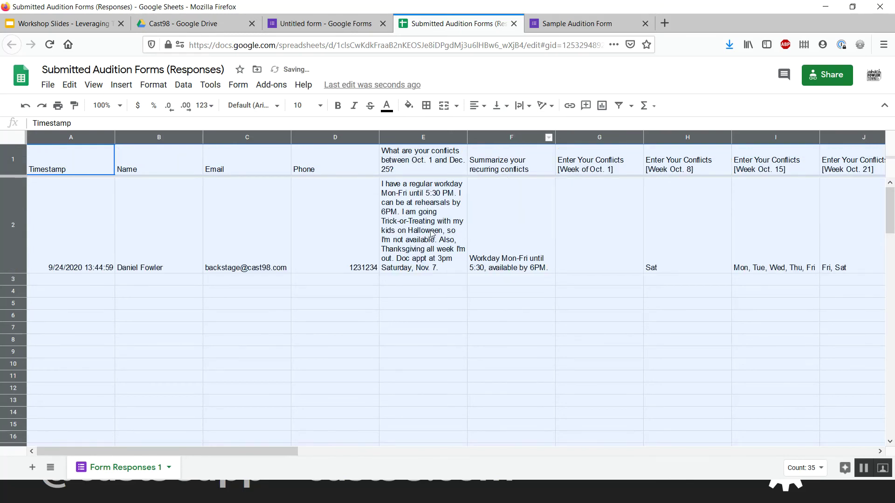
- Copy E2's long conflict answer and paste it down column E
left_click(432, 234)
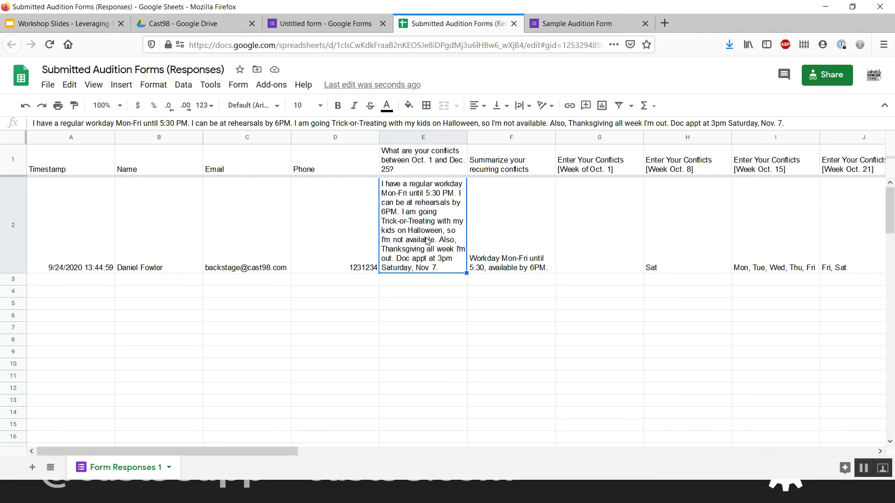
key("ctrl+Down")
type("I have a regular workday Mon-Fri until 5:30 PM. I can be at rehearsals by 6PM. I am going Trick-or-Treating with my kids on Halloween, so I'm not available. Also, Thanksgiving all week I'm out. Doc appt at 3pm Saturday, Nov. 7.")
key("ctrl+Up")
key("Down")
type("I have a regular workday Mon-Fri until 5:30 PM. I can be at rehearsals by 6PM. I am going Trick-or-Treating with my kids on Halloween, so I'm not available. Also, Thanksgiving all week I'm out. Doc appt at 3pm Saturday, Nov. 7.")
key("ctrl+z")
key("ctrl+Down")
type("I have a regular workday Mon-Fri until 5:30 PM. I can be at rehearsals by 6PM. I am going Trick-or-Treating with my kids on Halloween, so I'm not available. Also, Thanksgiving all week I'm out. Doc appt at 3pm Saturday, Nov. 7.")
scroll(415, 258, "up", 20)
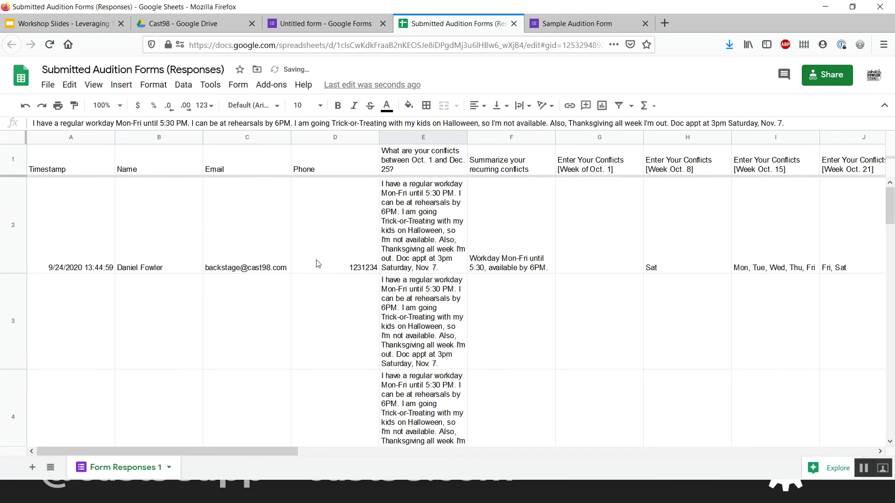
- Check the name and phone cells in row 2, then select column E
left_click(162, 315)
key("Up")
key("Down")
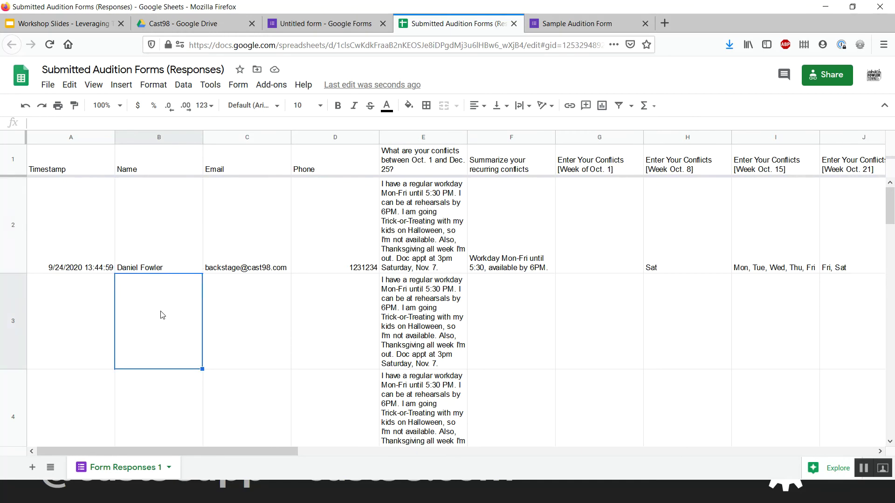
key("Down")
key("Right")
key("Right")
key("Up")
key("Up")
key("Up")
key("Down")
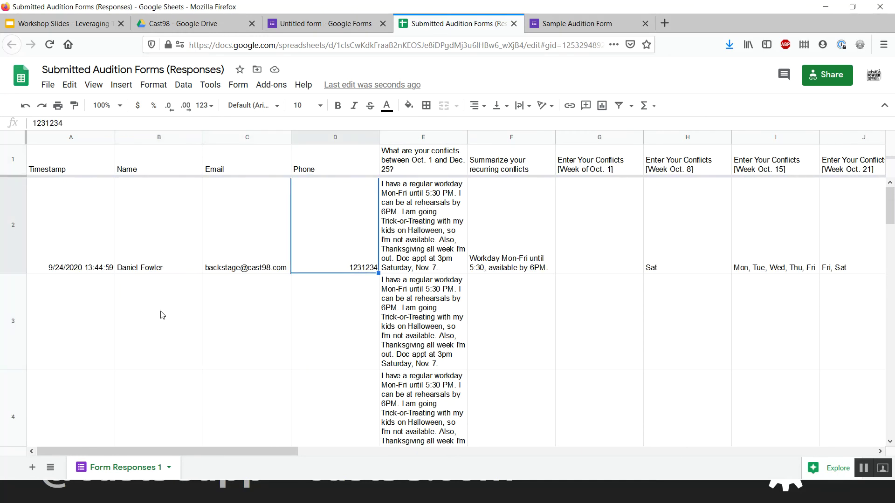
left_click(416, 138)
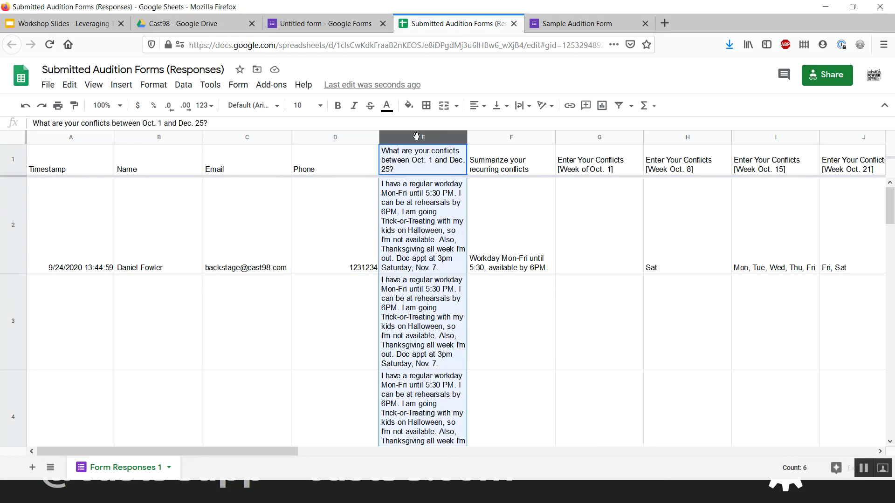
- Clip column E's conflict answers to a single line
left_click(519, 105)
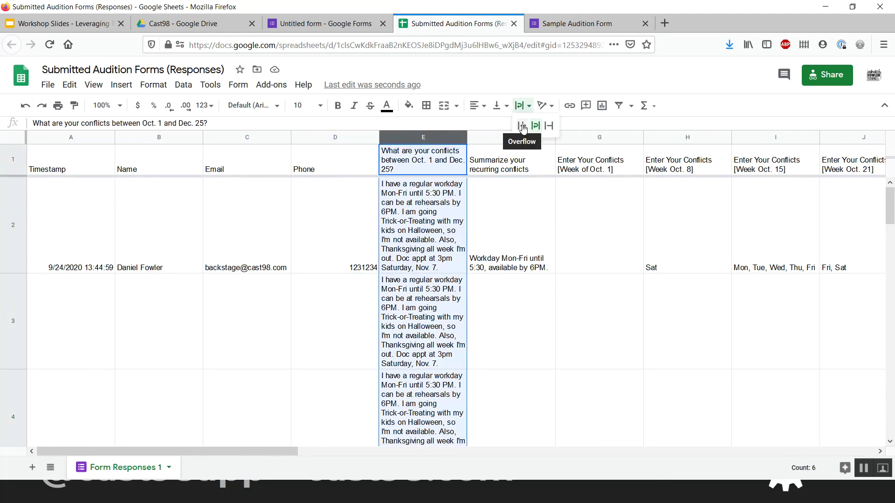
left_click(549, 125)
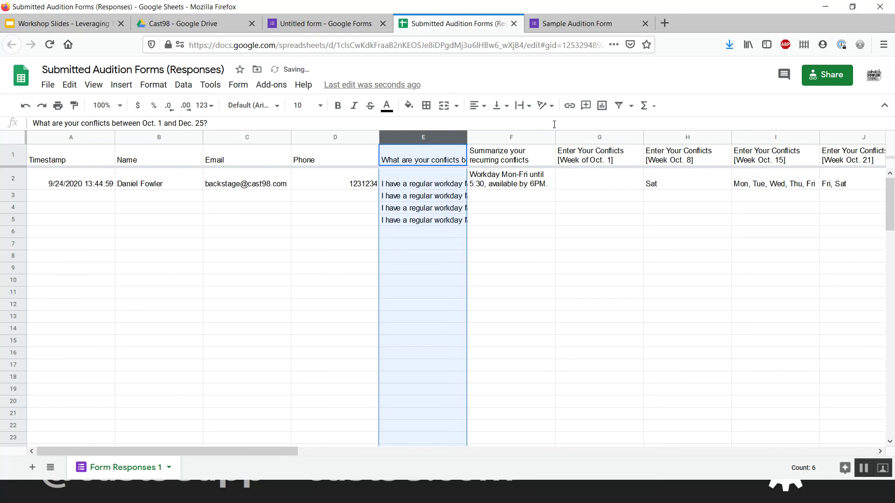
left_click(421, 220)
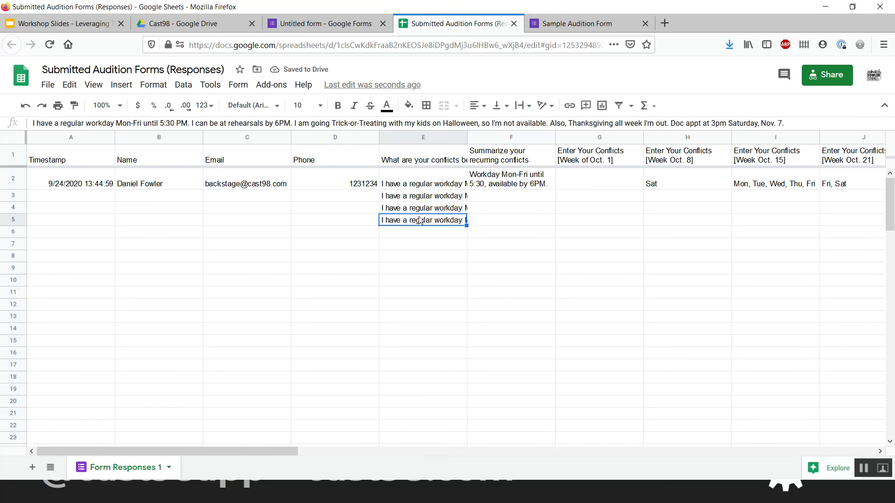
scroll(619, 202, "right", 10)
scroll(619, 202, "left", 10)
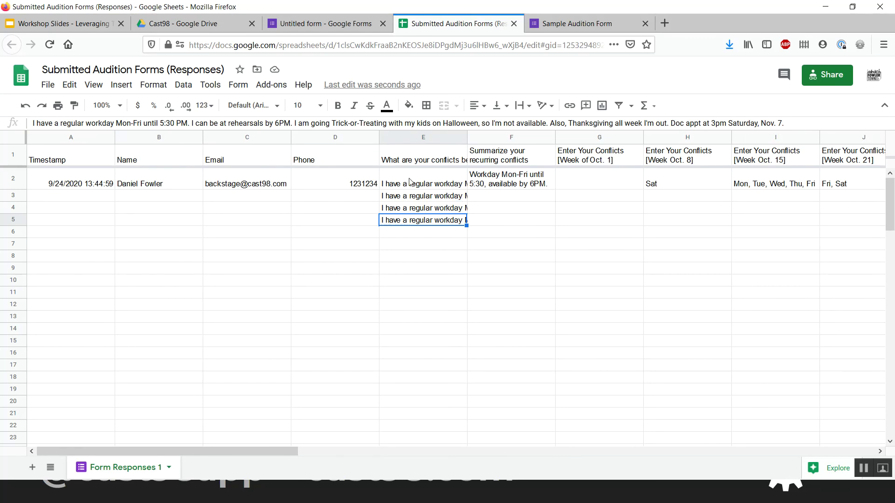
left_click(422, 139)
- Wrap the conflicts question header in E1 onto several lines
left_click(521, 106)
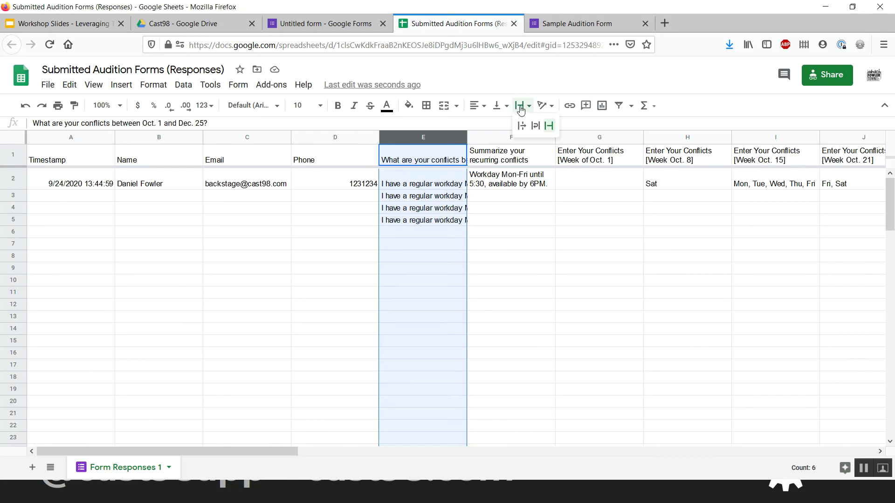
left_click(436, 189)
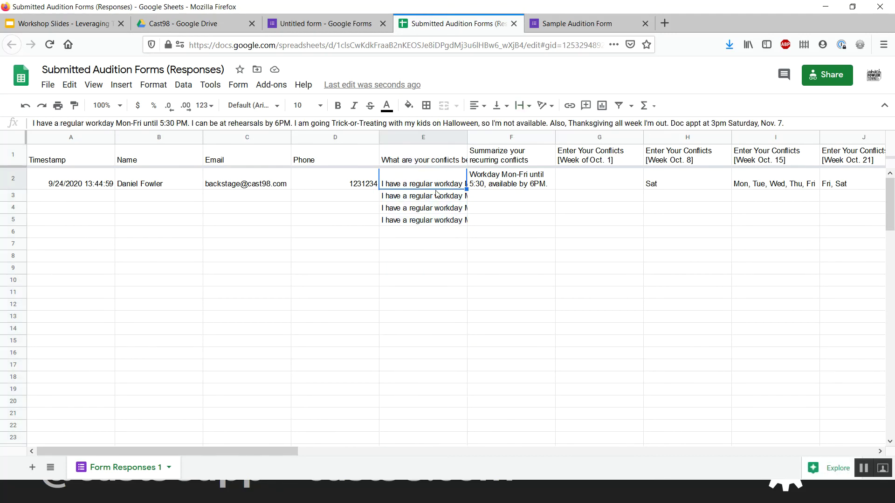
left_click(390, 157)
left_click(13, 159)
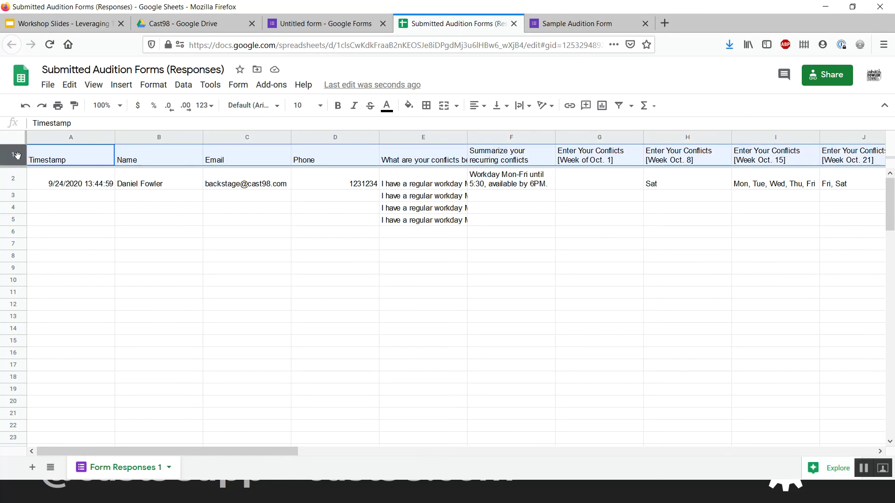
left_click(456, 152)
left_click(520, 106)
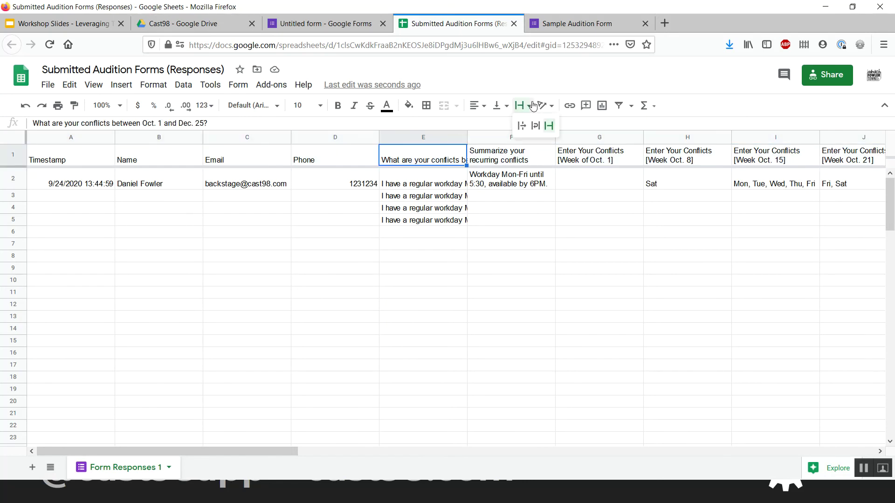
left_click(535, 125)
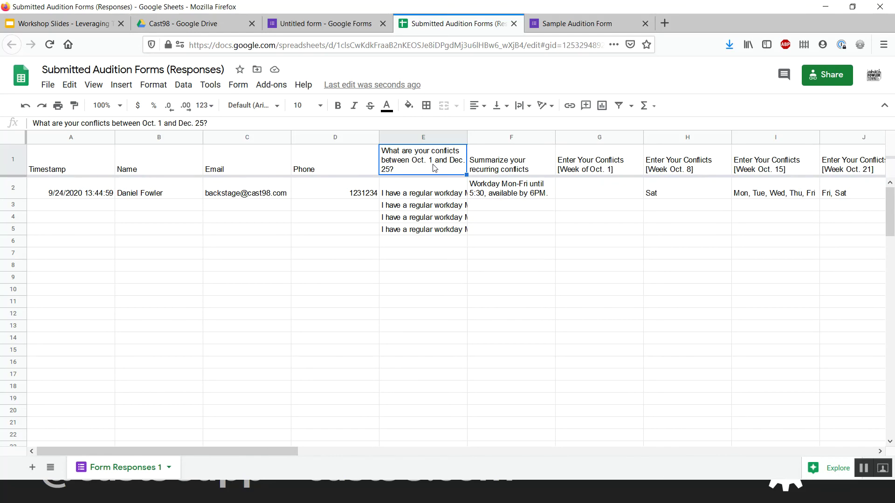
key("Left")
key("Left")
key("Left")
key("Left")
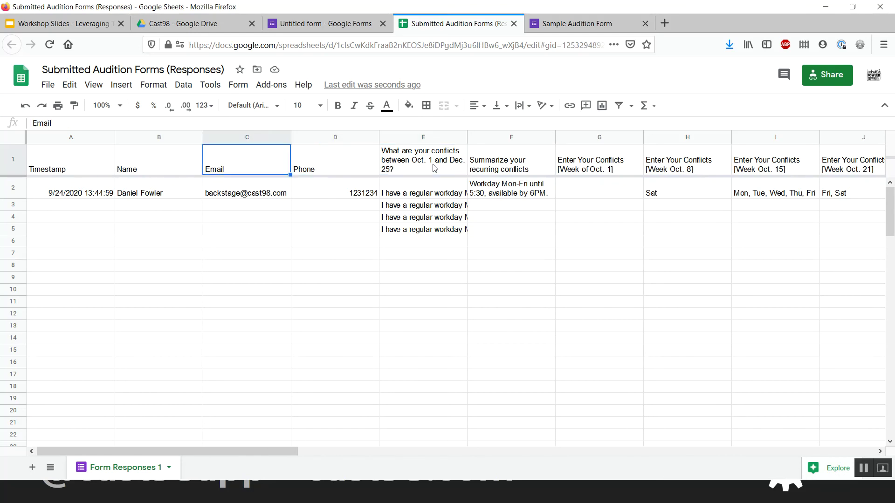
key("Right")
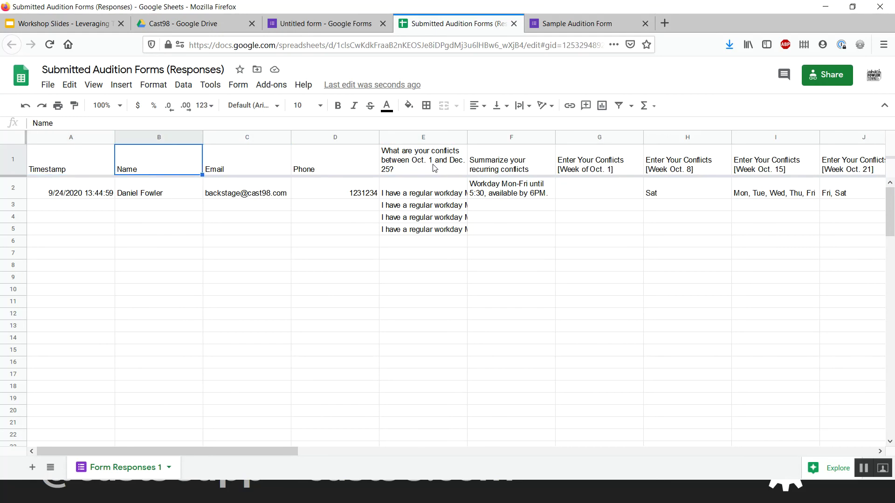
key("Right")
key("Right")
key("Right")
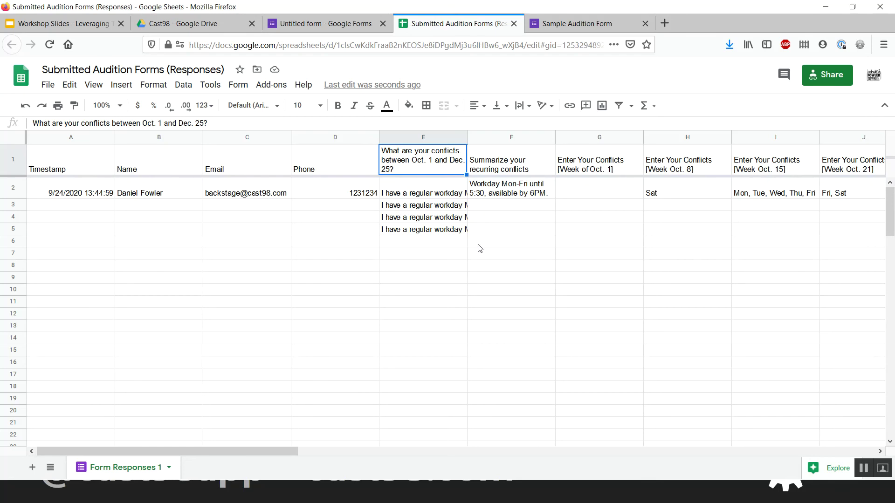
key("Down")
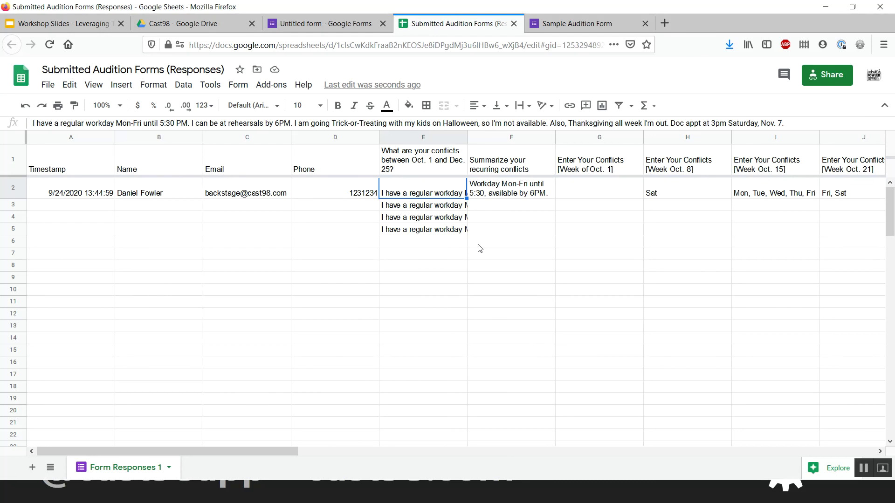
- Try wrapping E2's conflict answer, then clip it back to one line
left_click(523, 106)
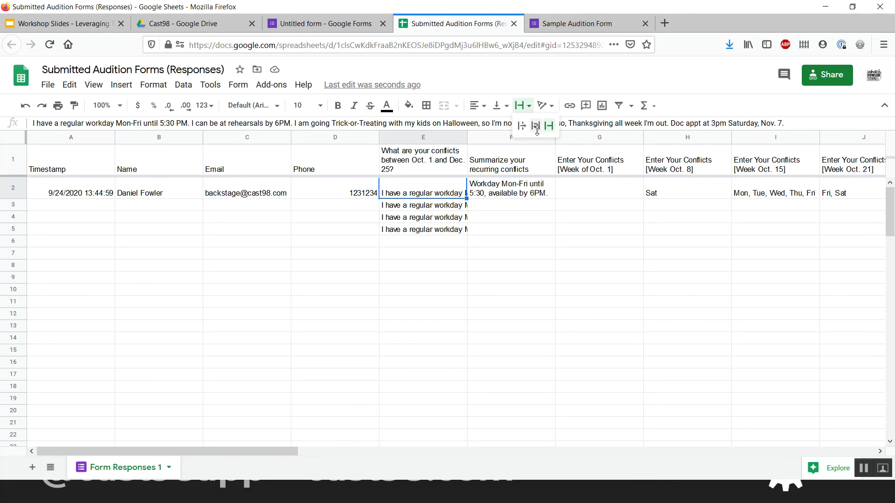
left_click(538, 132)
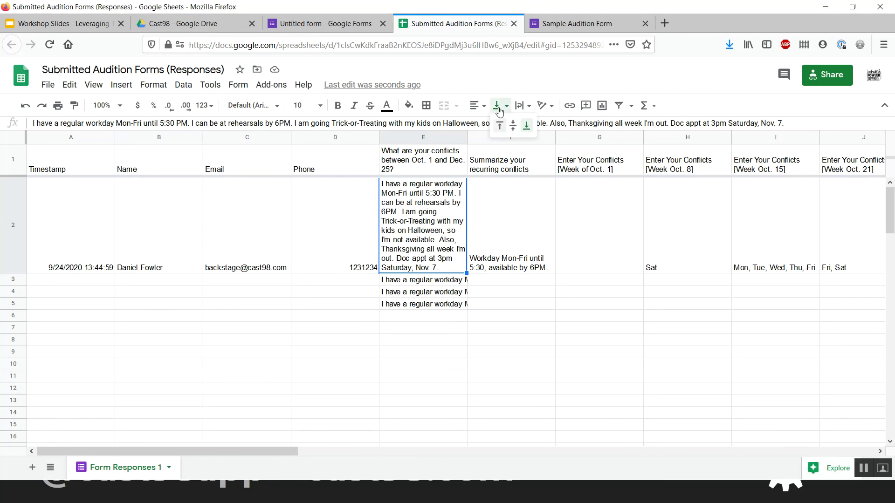
left_click(522, 107)
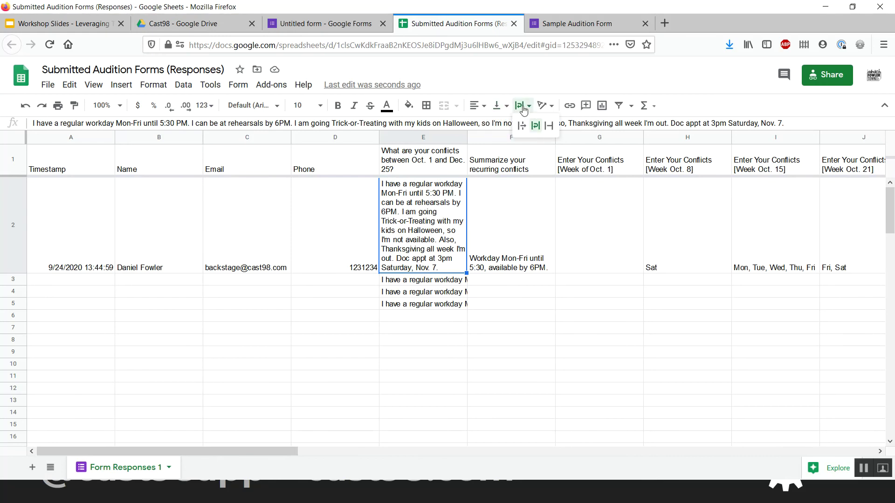
left_click(549, 126)
- Re-wrap E2 so its full conflict answer shows, then check F2 and G2
left_click(513, 196)
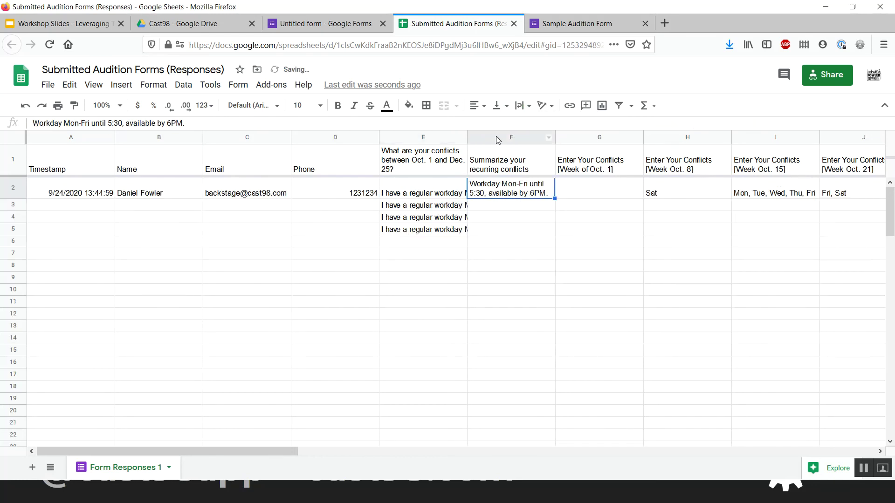
left_click(535, 156)
key("Down")
key("Left")
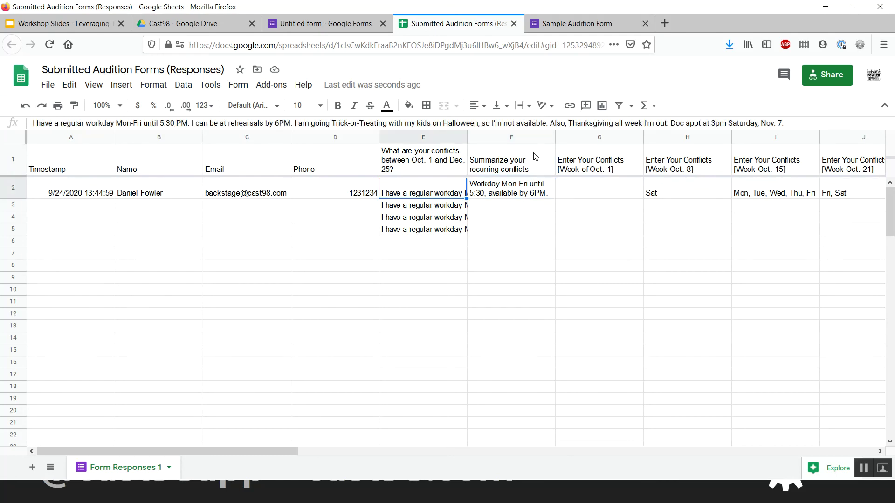
left_click(522, 106)
left_click(534, 125)
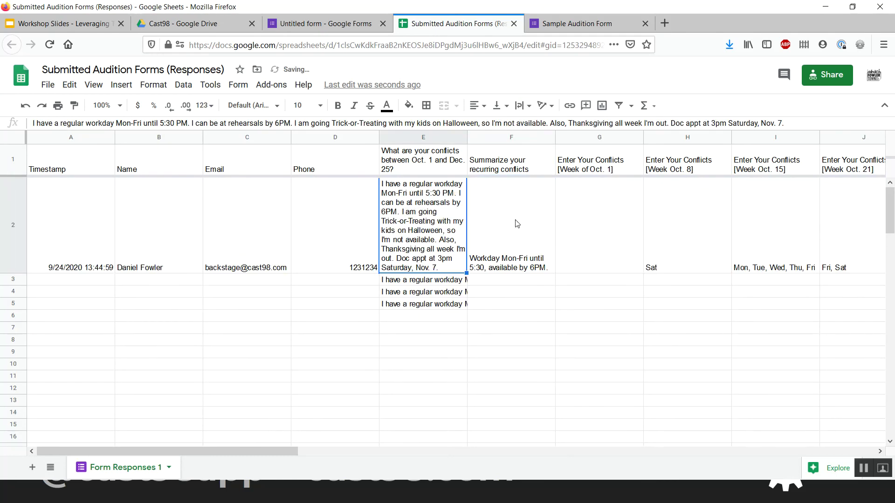
left_click(515, 240)
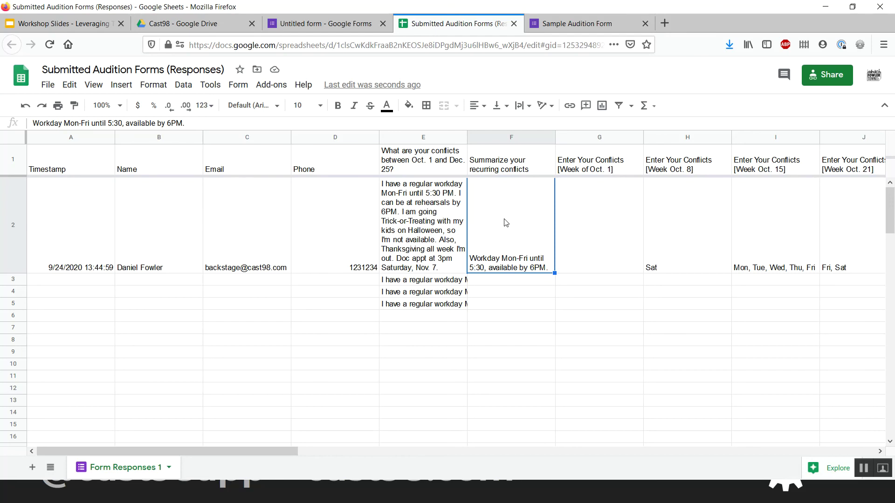
key("Right")
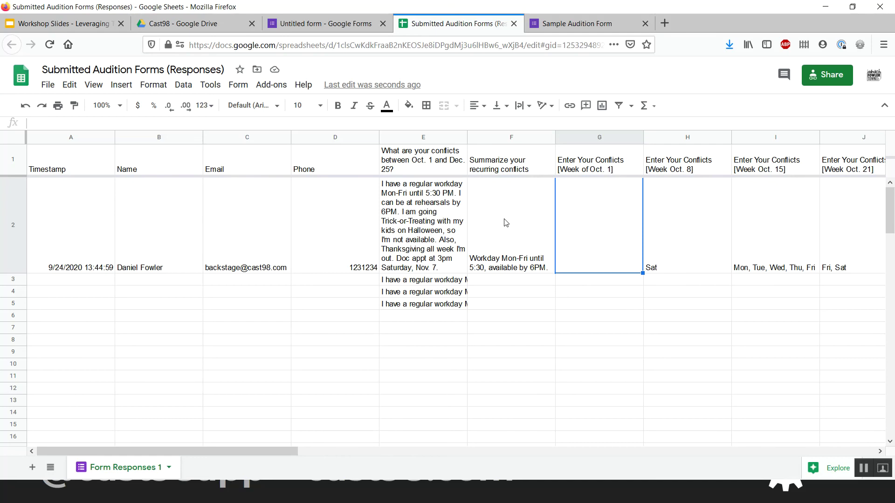
key("Up")
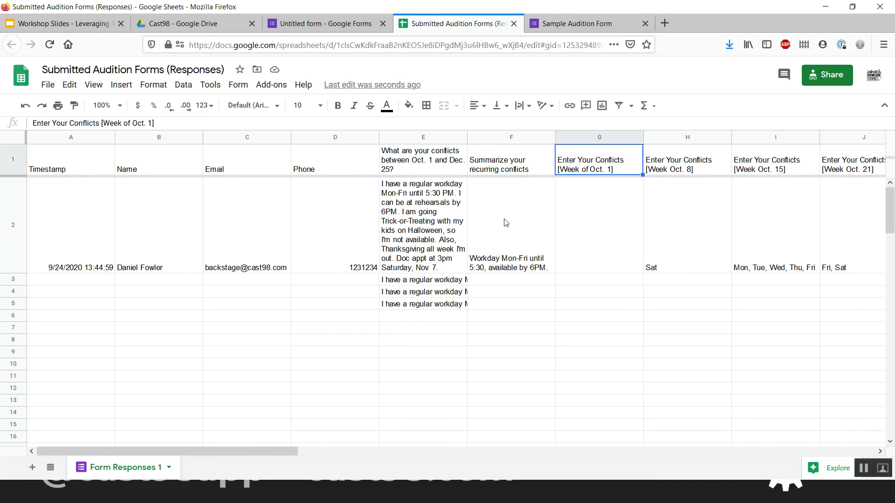
key("ctrl+plus")
key("ctrl+plus")
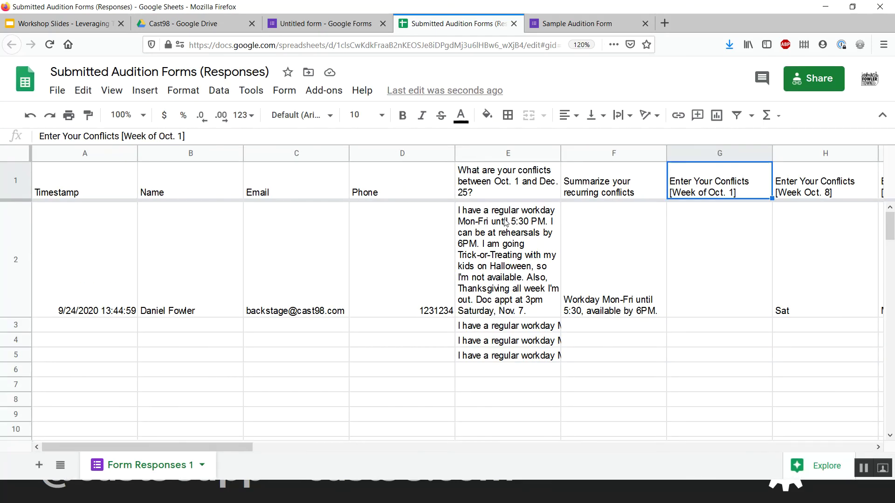
key("Right")
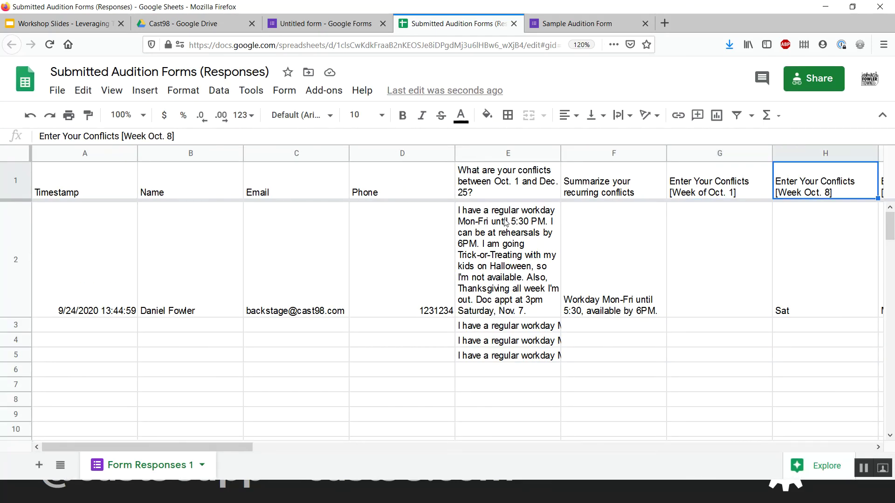
key("Right")
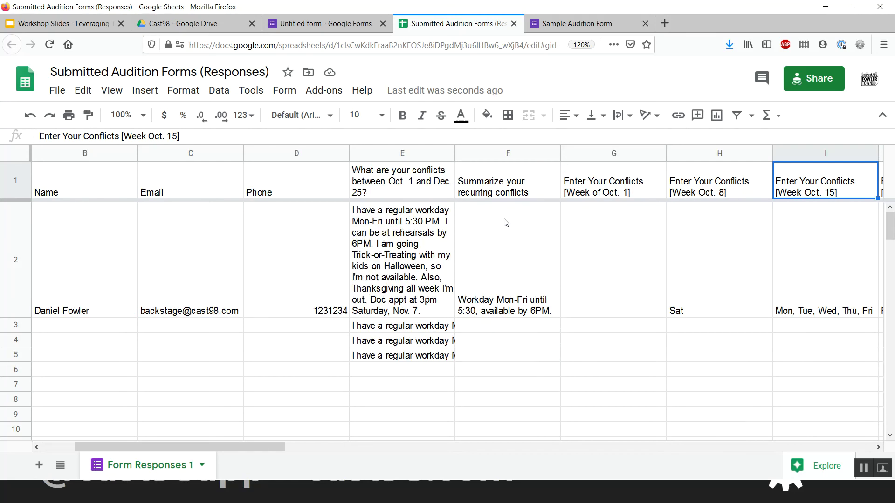
key("Right")
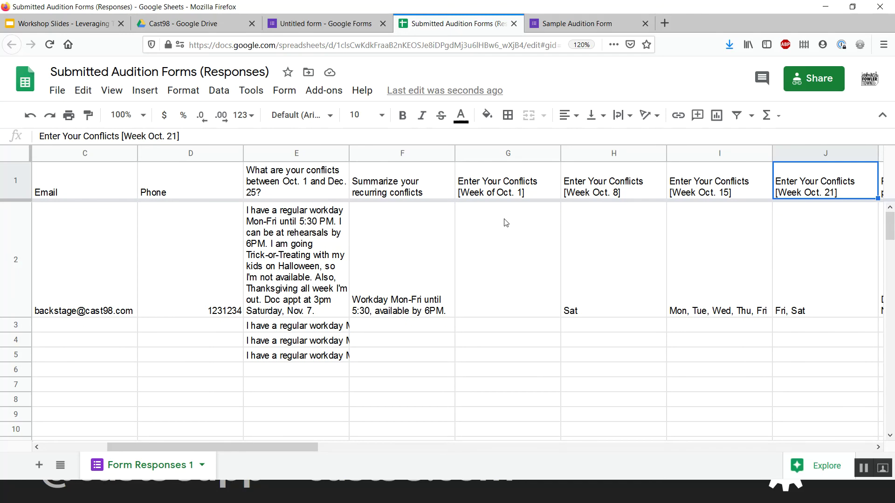
key("Left")
key("Down")
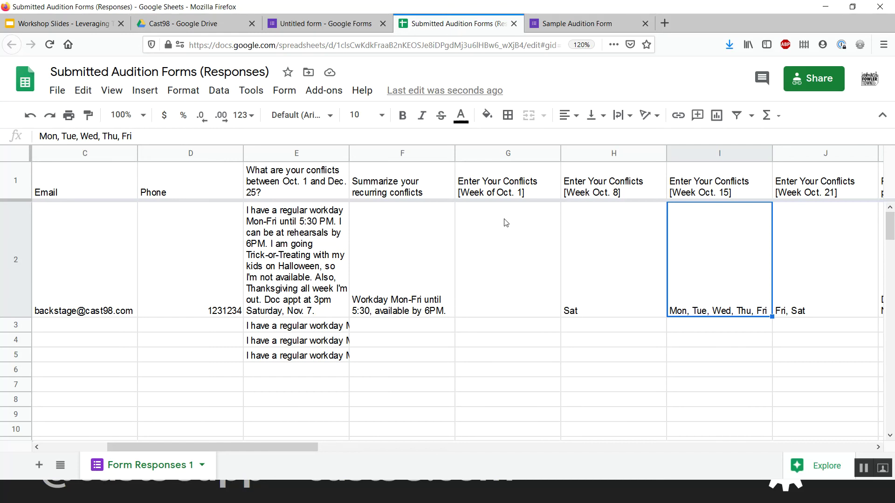
key("Left")
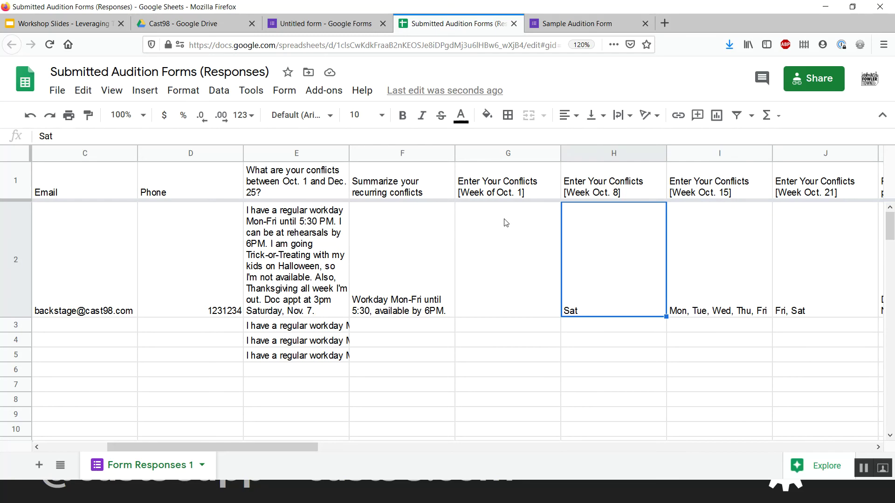
key("Right")
key("Right")
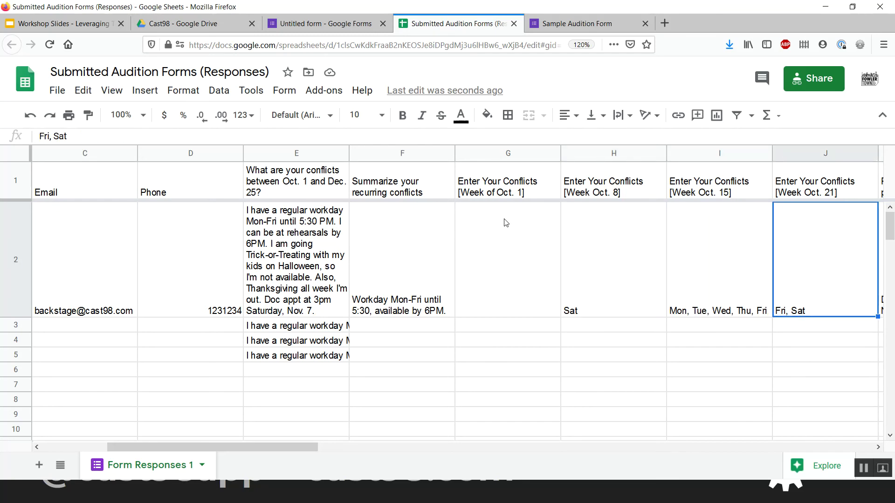
key("Left")
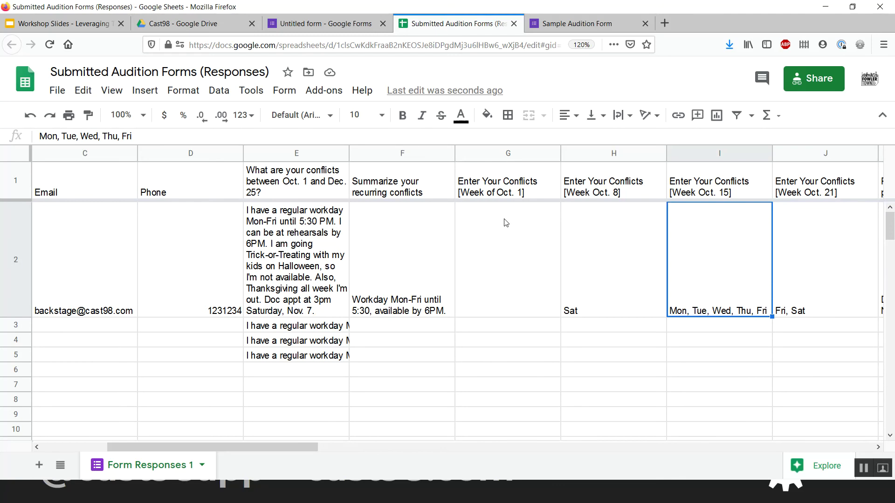
key("Right")
key("Right")
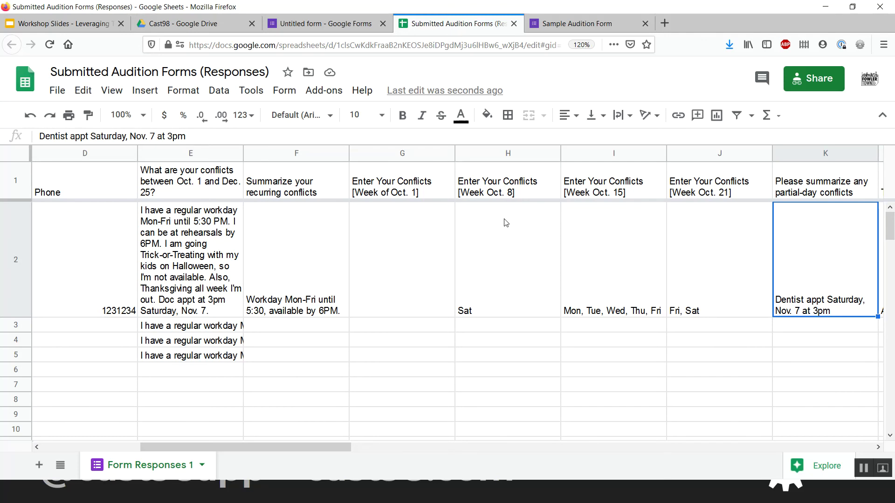
key("Left")
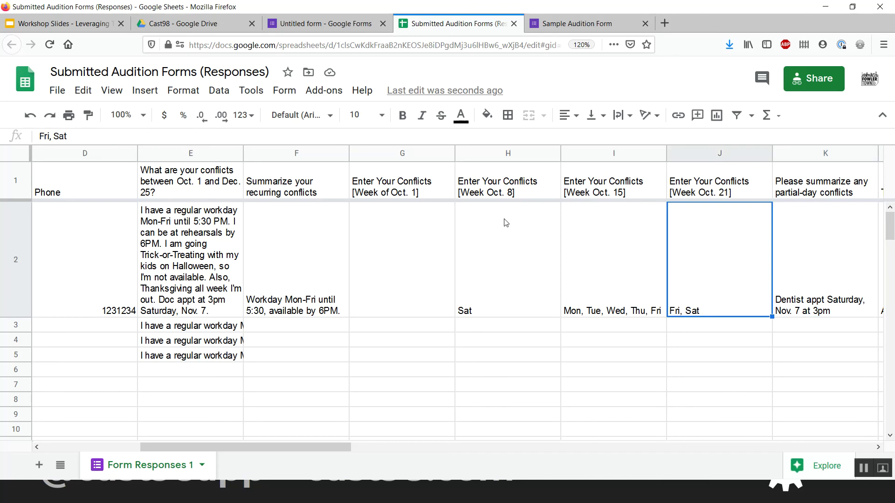
key("shift+Left")
key("shift+Left")
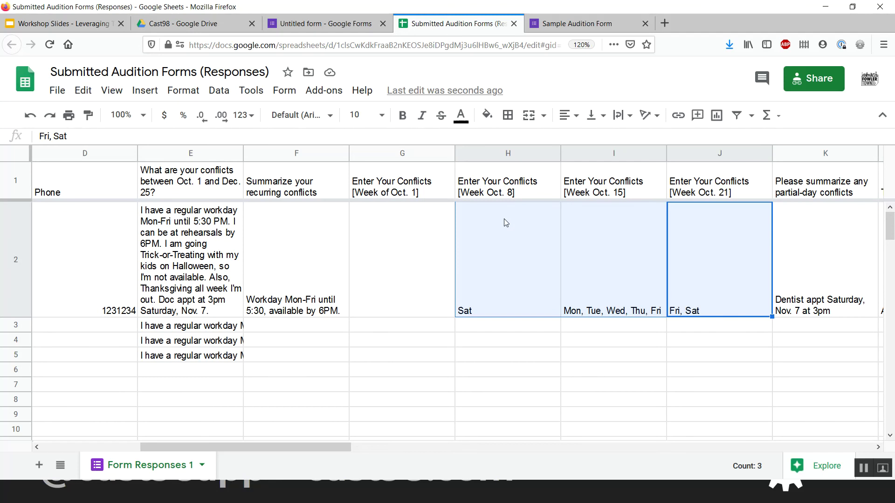
key("Right")
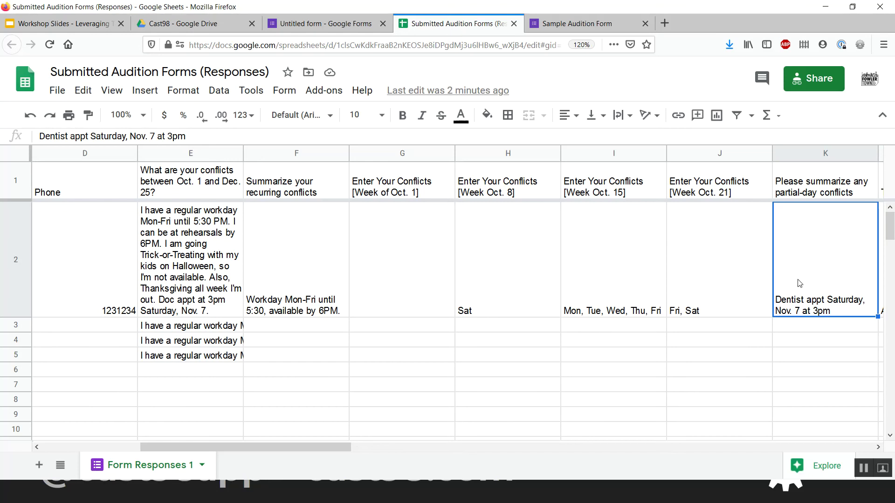
left_click(228, 226)
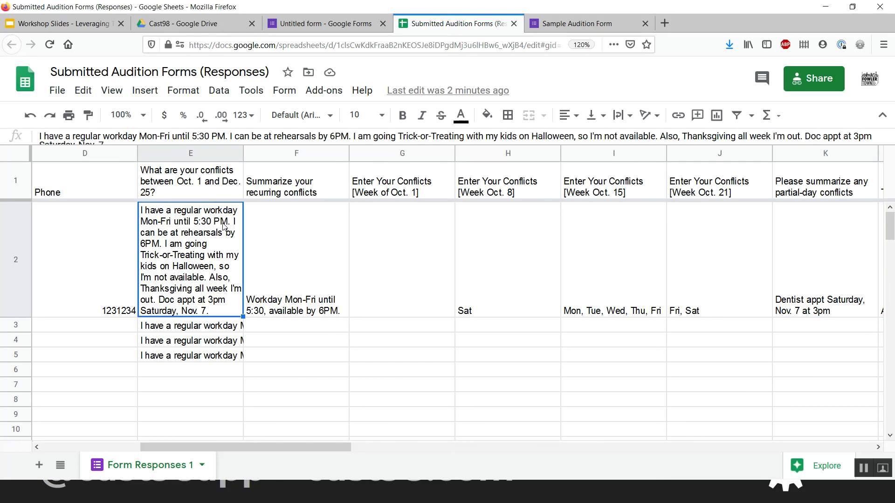
left_click(835, 253)
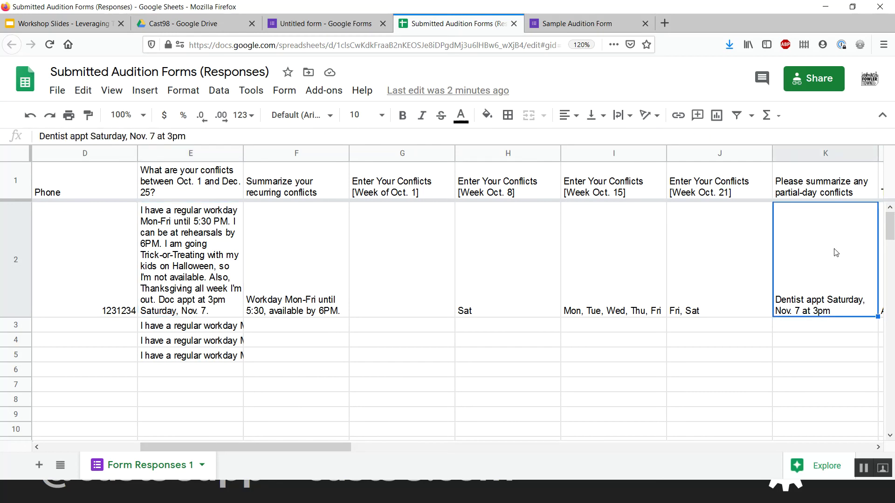
key("shift+Left")
key("shift+Left")
key("shift+Left")
key("shift+Left")
key("shift+Left")
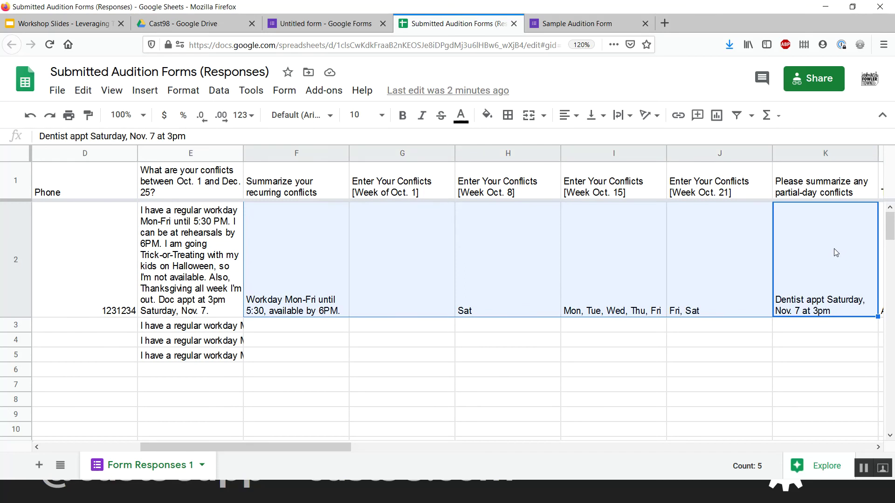
key("Right")
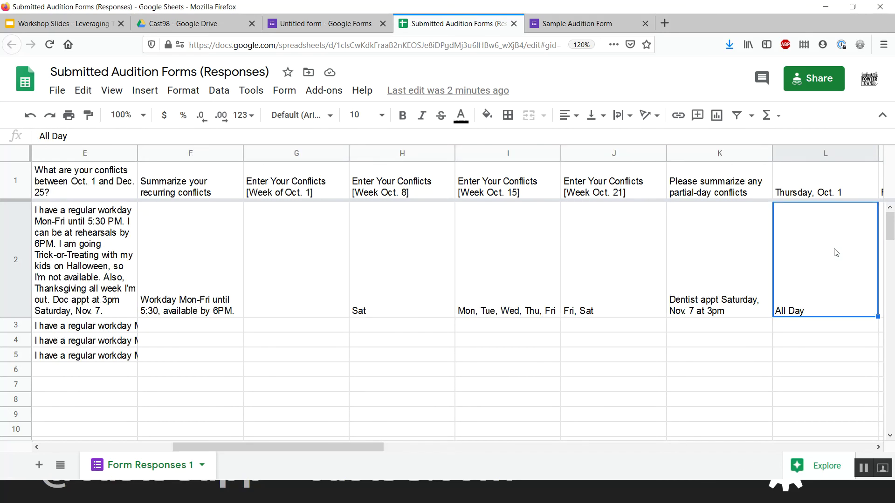
key("Right")
key("Right")
key("Right")
key("Right")
key("Right")
key("Right")
key("Right")
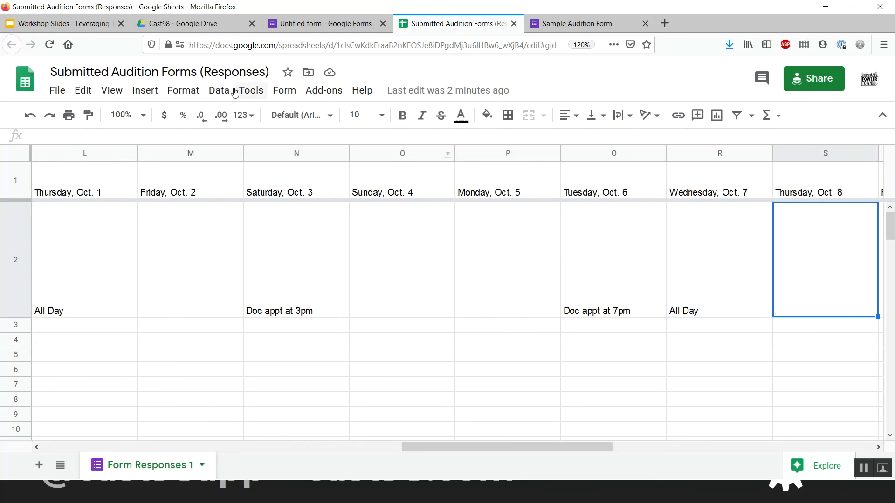
left_click(97, 189)
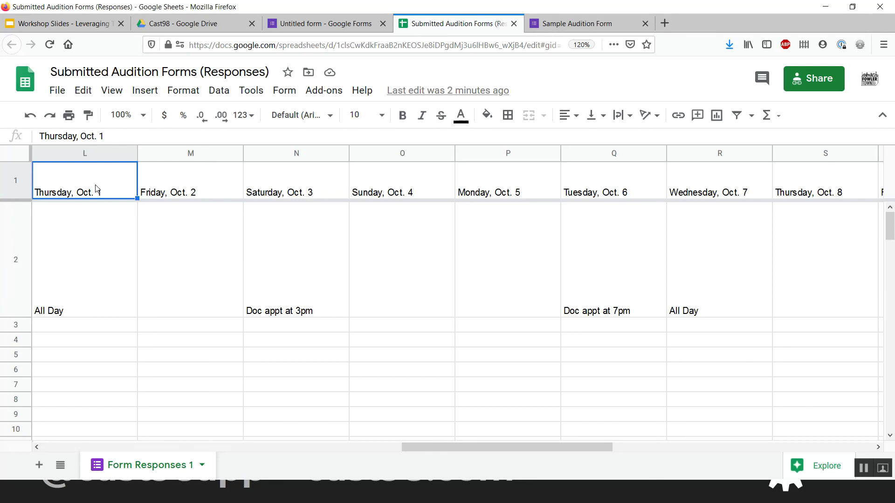
key("Down")
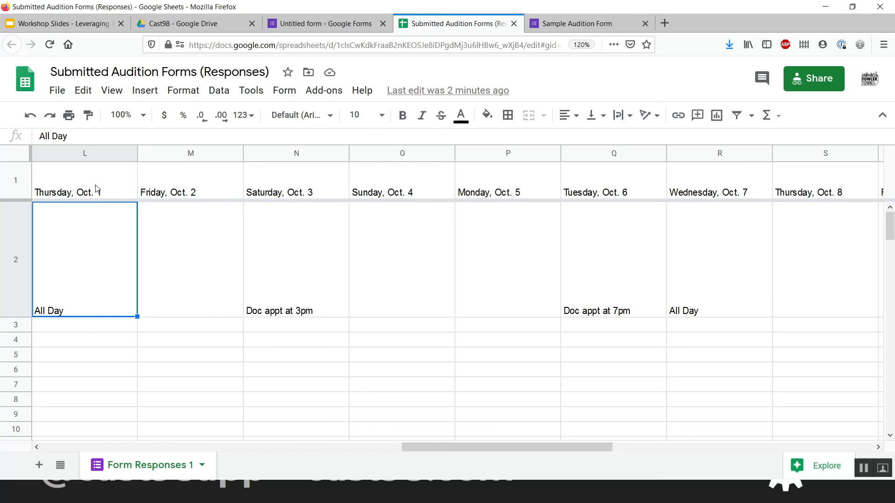
key("ctrl+shift+Right")
key("ctrl+shift+Right")
key("ctrl+shift+Right")
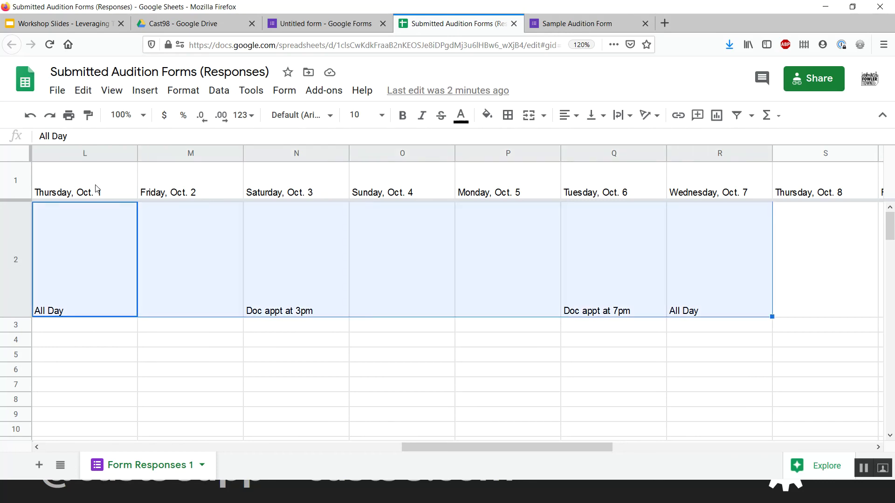
key("ctrl+c")
key("Down")
key("Right")
key("ctrl+v")
key("Down")
key("ctrl+v")
key("Down")
left_click(87, 204)
key("ctrl+v")
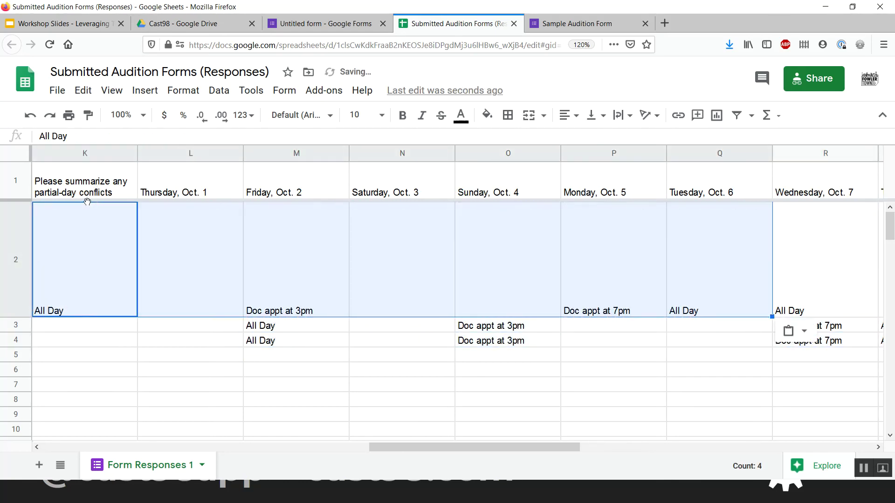
key("ctrl+z")
key("Right")
key("Right")
key("Down")
key("Left")
key("Left")
key("Down")
key("Down")
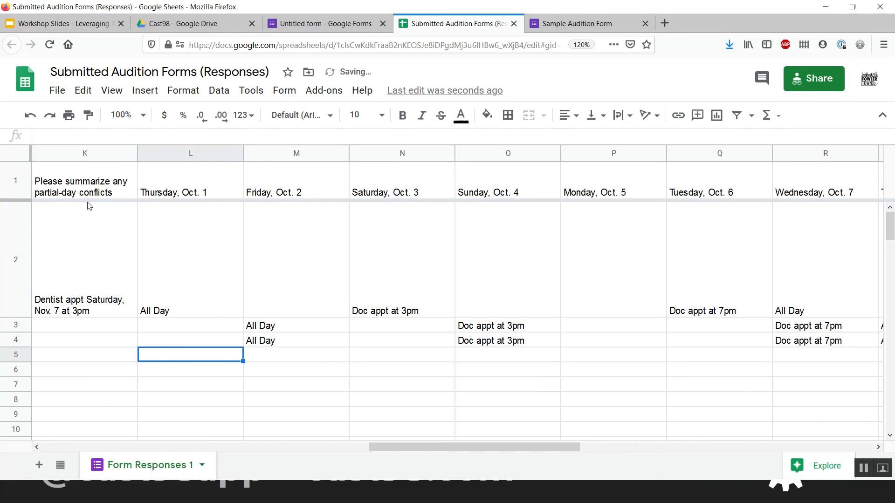
key("Right")
key("ctrl+v")
left_click(87, 203, "ctrl")
key("Down")
key("Down")
key("Down")
key("Right")
key("Down")
key("Right")
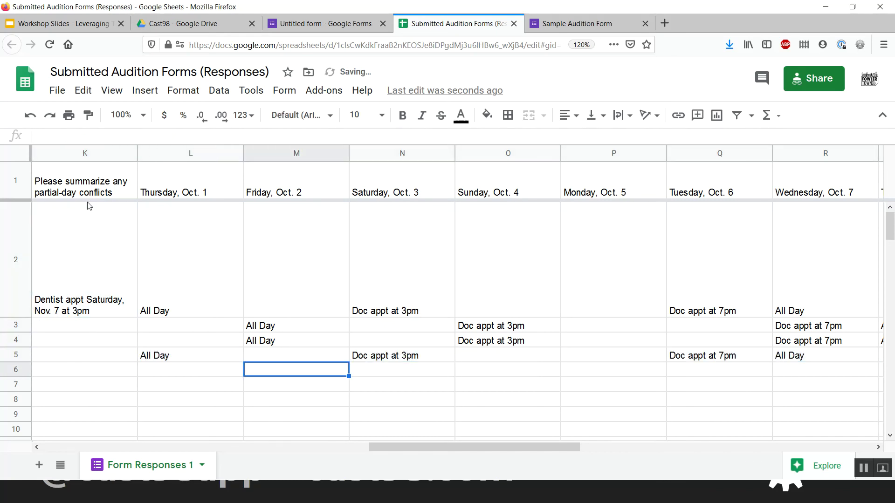
key("ctrl+v")
left_click(89, 206)
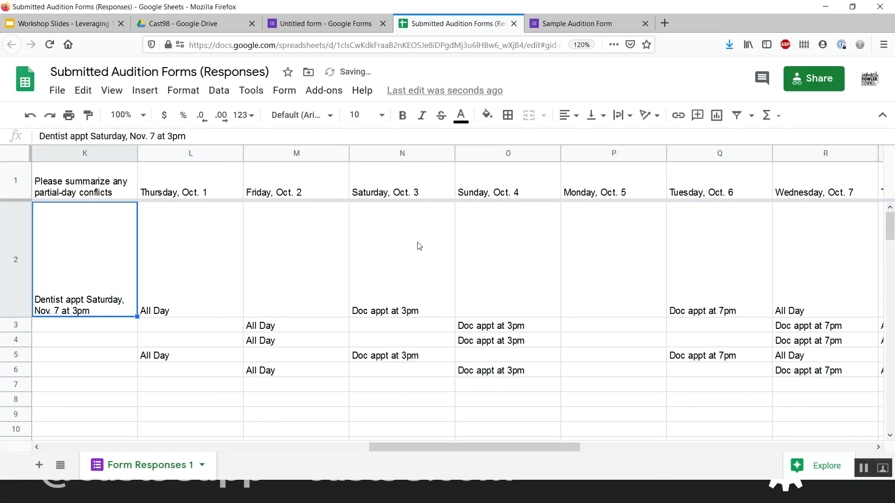
left_click(418, 246)
scroll(417, 246, "right", 6)
scroll(417, 246, "left", 3)
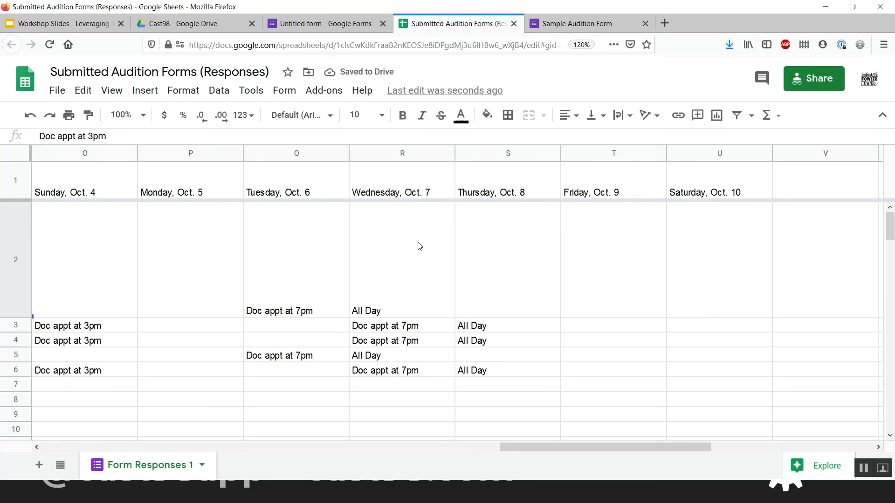
scroll(418, 246, "left", 3)
left_click(416, 271)
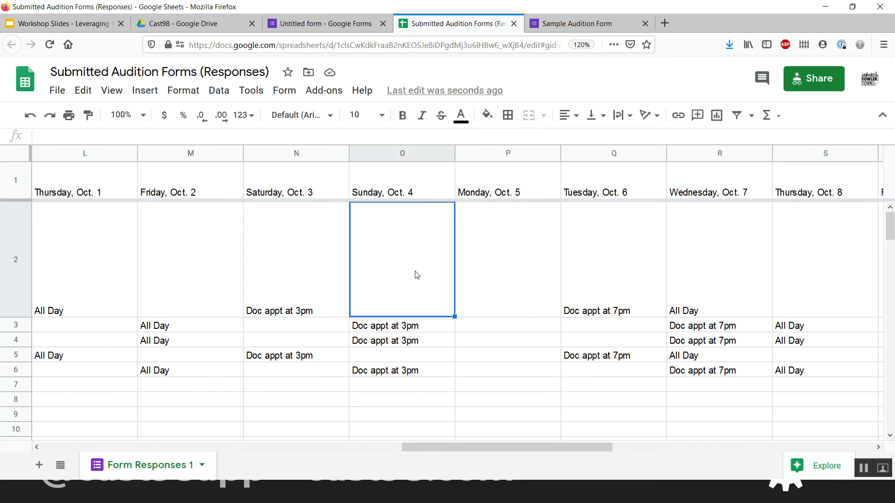
left_click(304, 309)
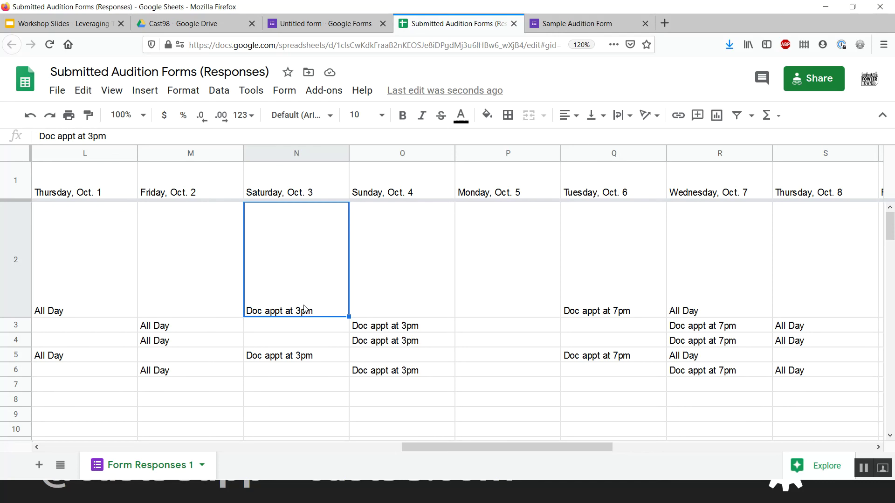
key("Left")
key("Left")
key("Left")
key("Left")
key("Left")
key("Left")
key("Left")
key("Left")
key("Left")
key("Left")
key("Left")
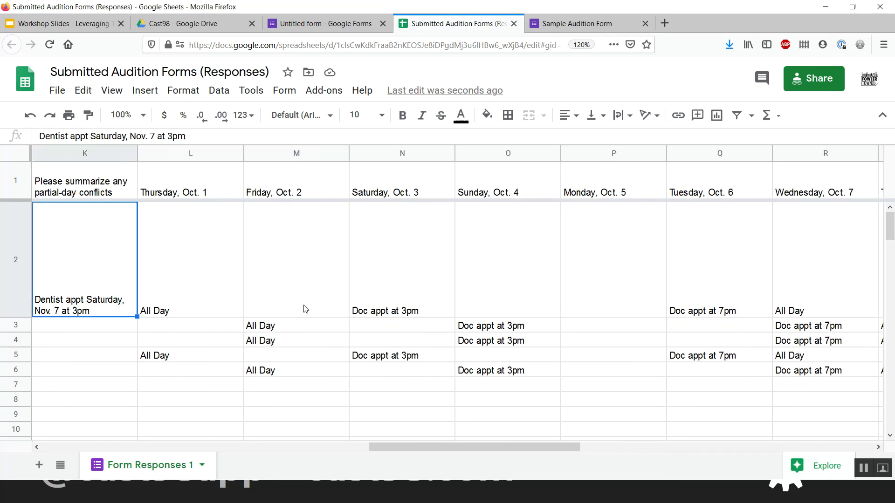
key("Right")
key("Right")
key("Right")
key("Right")
key("Right")
key("Right")
key("Right")
key("Right")
key("Right")
key("Right")
key("Right")
key("Right")
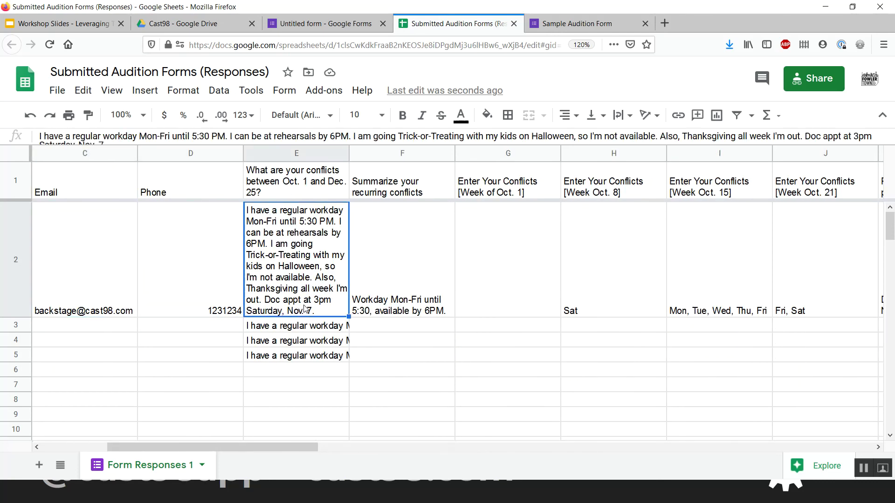
key("Right")
key("Right")
key("Right")
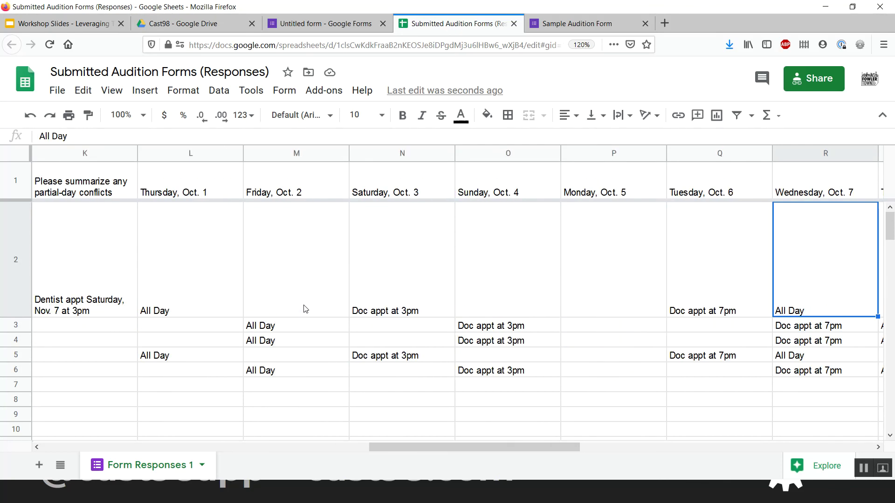
key("Right")
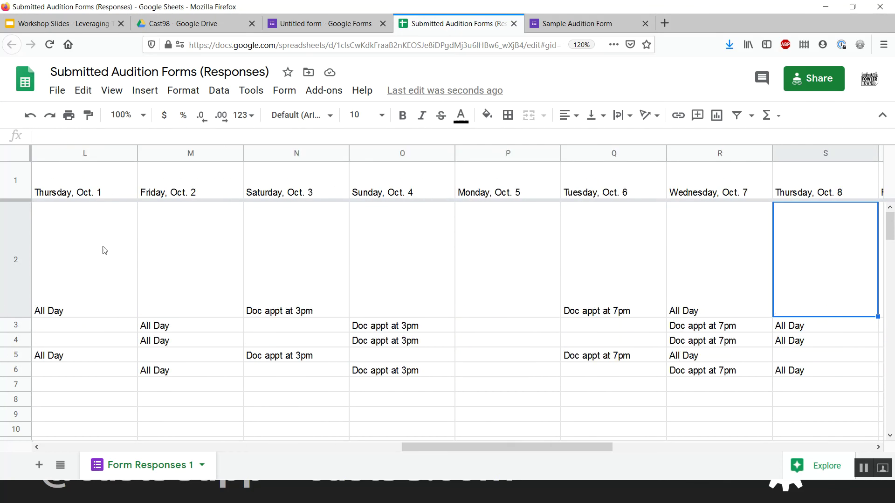
left_click(303, 275)
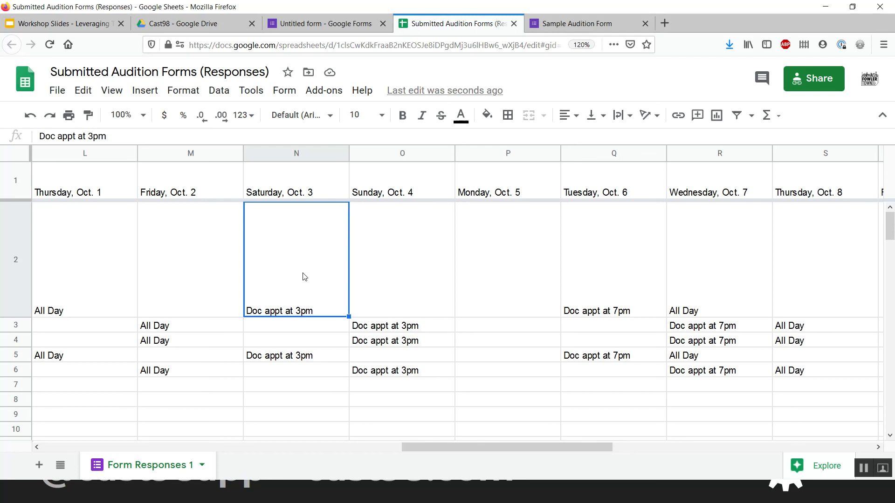
- Change N2's Saturday, Oct. 3 answer to '3pm-5pm'
double_click(304, 277)
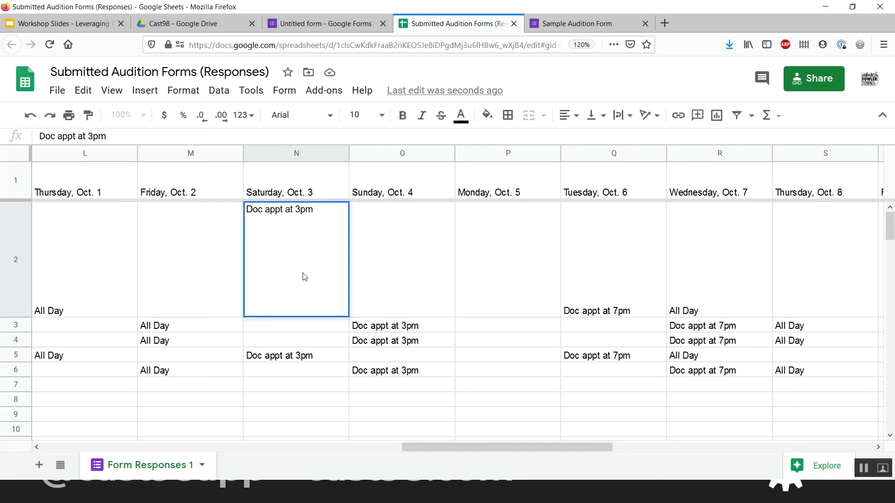
key("shift+Home")
key("BackSpace")
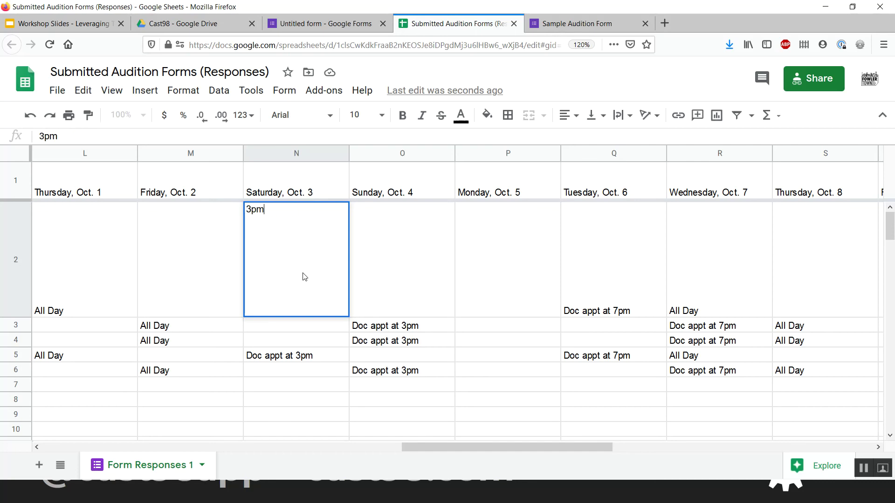
type("-5pm")
key("Return")
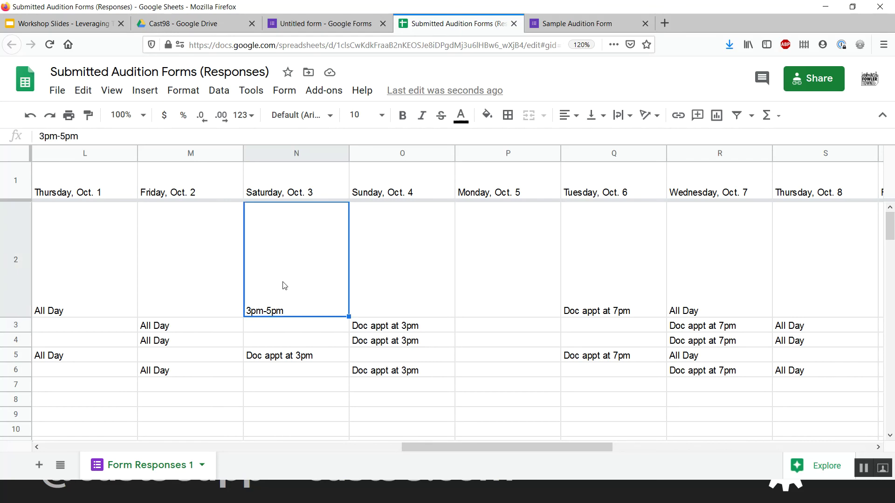
key("Up")
key("Left")
key("Left")
key("Left")
key("Left")
key("Left")
key("Left")
key("Left")
key("Left")
key("Left")
key("Left")
key("Left")
key("Right")
key("Right")
key("Right")
key("Right")
key("Right")
key("Right")
key("Right")
key("Right")
key("Right")
key("Right")
key("Right")
key("Right")
key("Right")
key("Right")
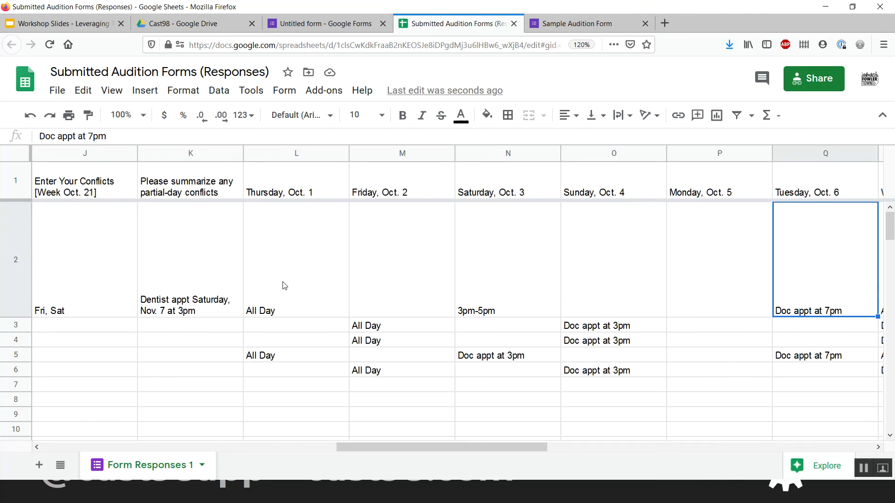
- Trim O3's Sunday, Oct. 4 answer down to just '5:30 PM'
left_click(570, 327)
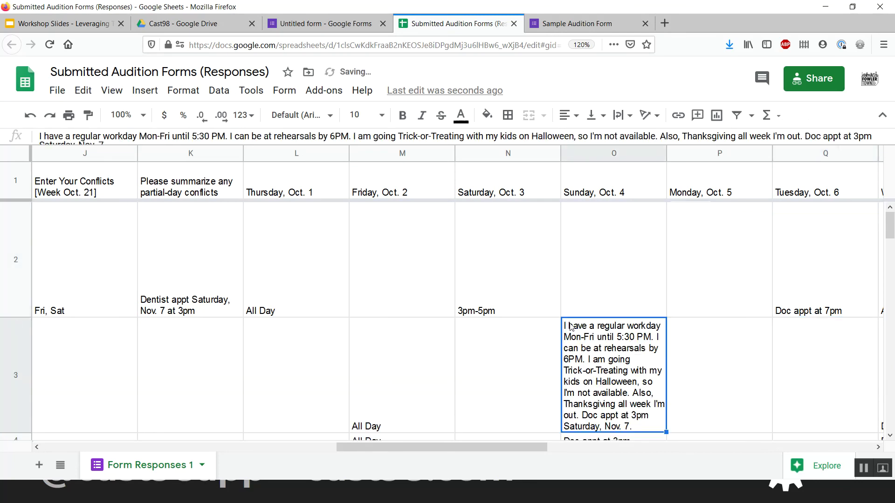
double_click(627, 345)
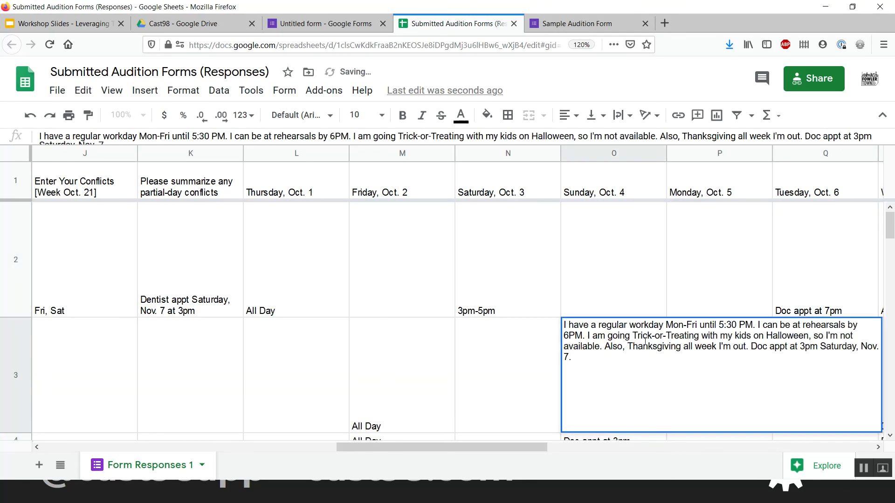
key("shift+Home")
key("BackSpace")
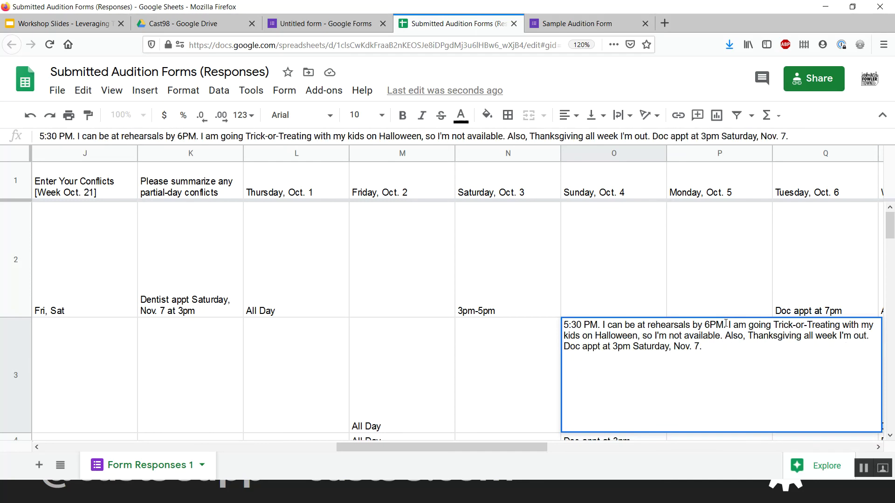
key("shift+Down")
key("shift+Down")
key("shift+End")
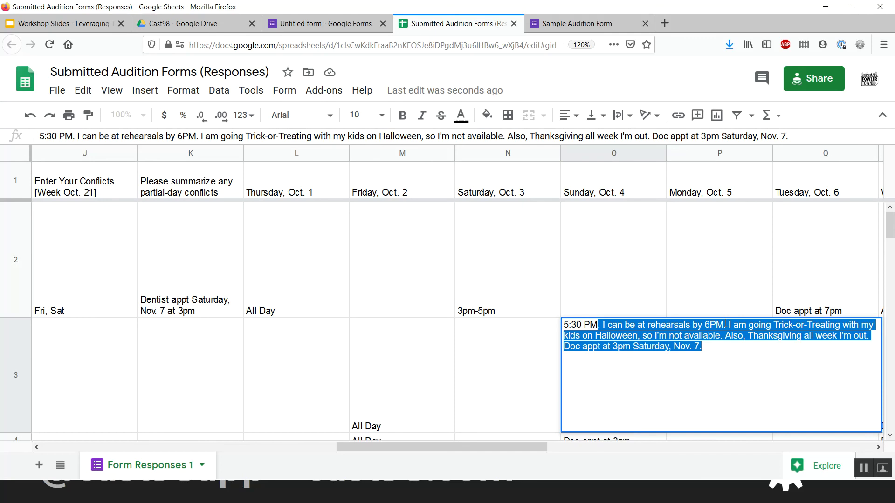
key("BackSpace")
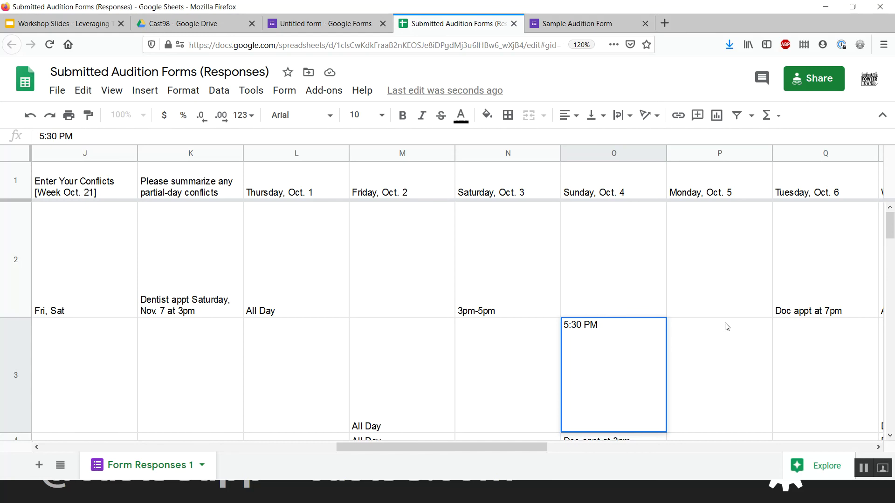
key("Return")
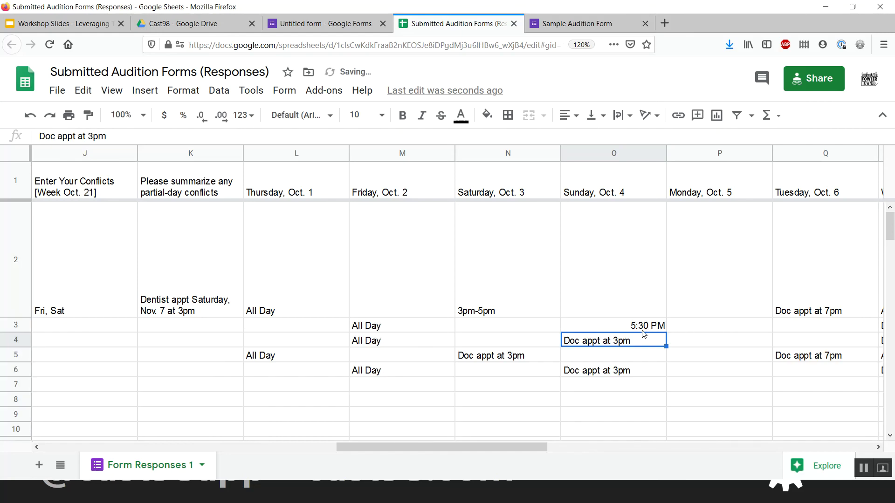
left_click(643, 330)
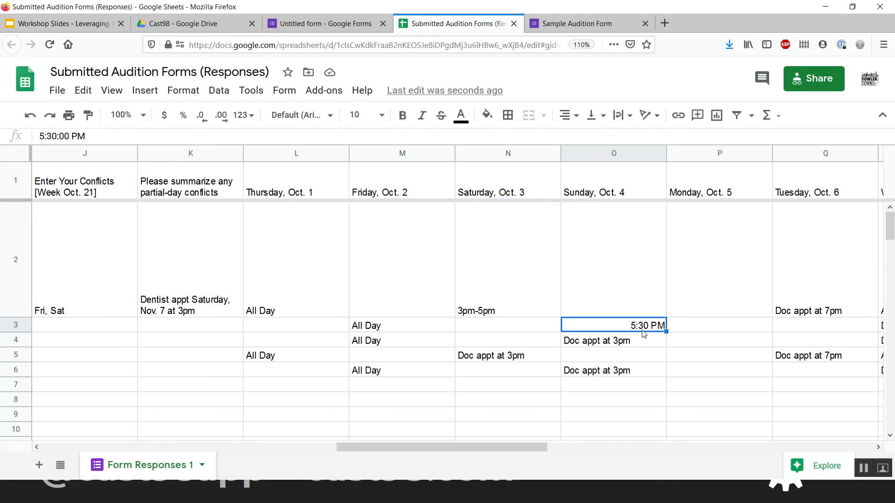
- Zoom the page out to fit more columns on screen
key("ctrl+minus")
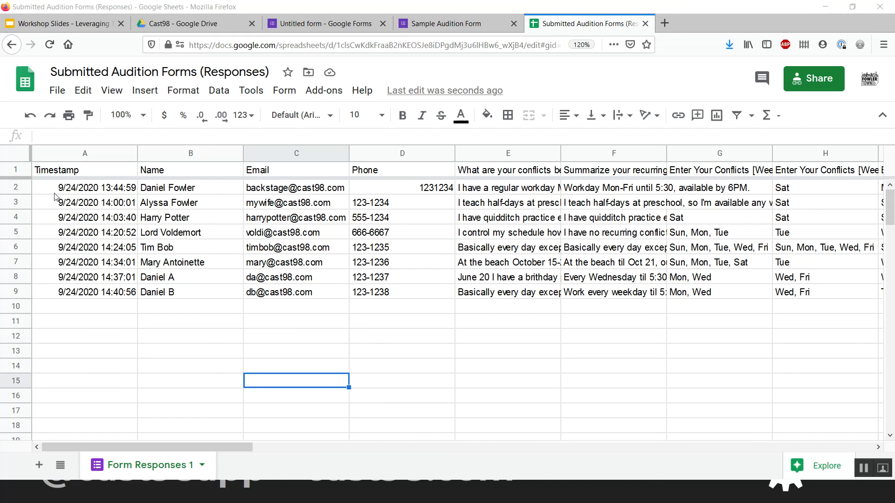
left_click(16, 186)
key("Down")
key("Down")
key("Down")
key("Down")
key("Down")
key("Down")
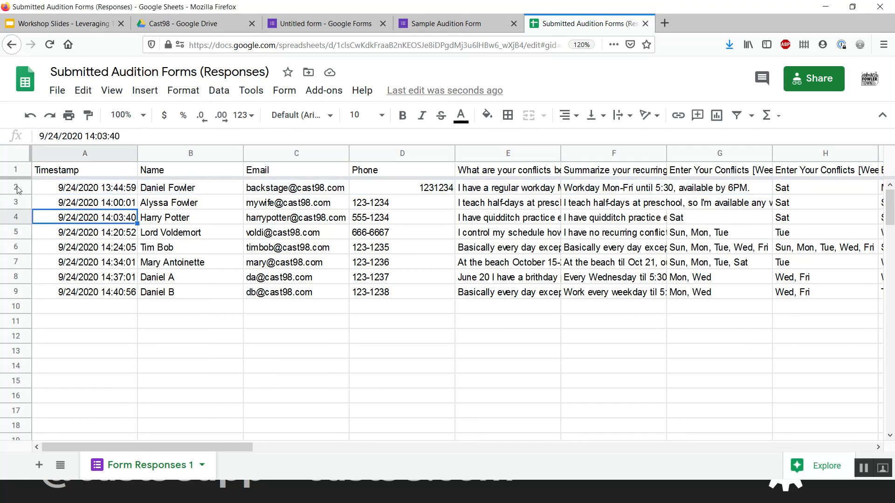
key("Down")
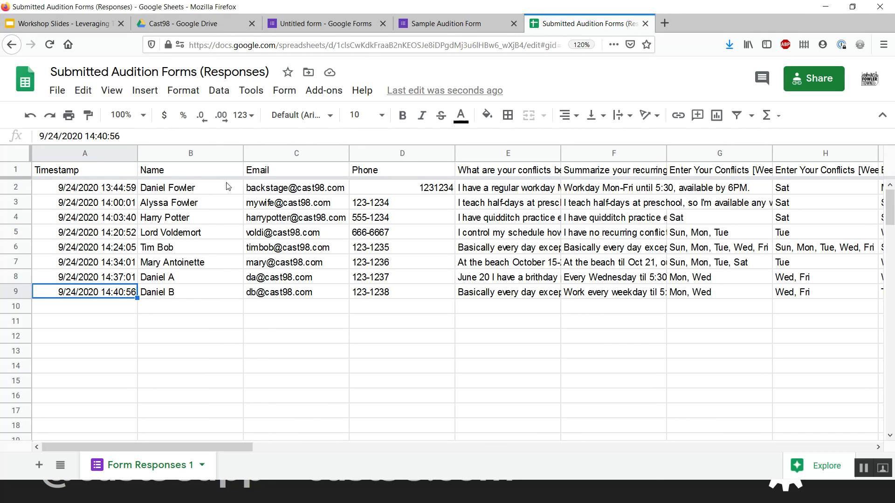
left_click(200, 172)
key("Right")
key("Right")
key("Right")
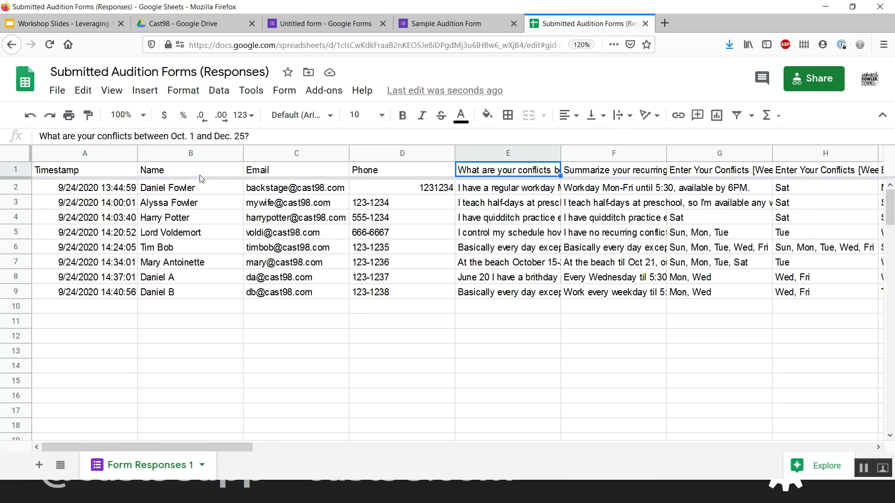
key("Right")
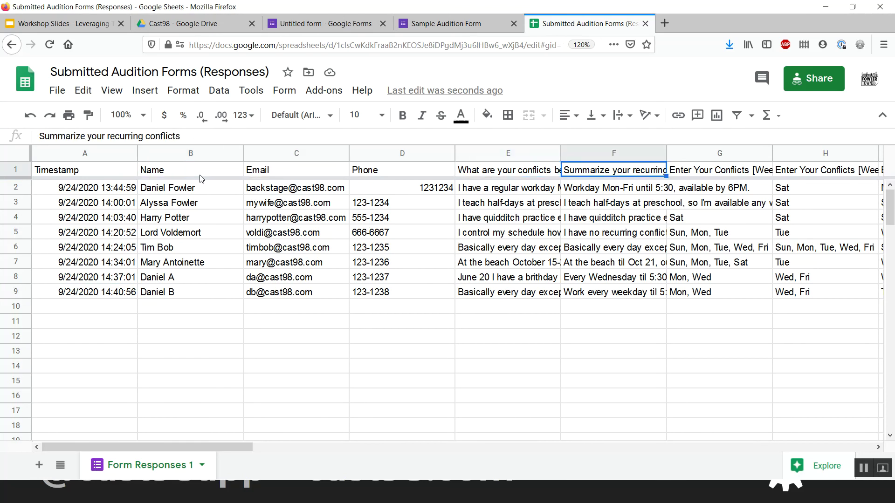
key("shift+Right")
key("shift+Right")
key("shift+Right")
key("shift+Right")
key("shift+Right")
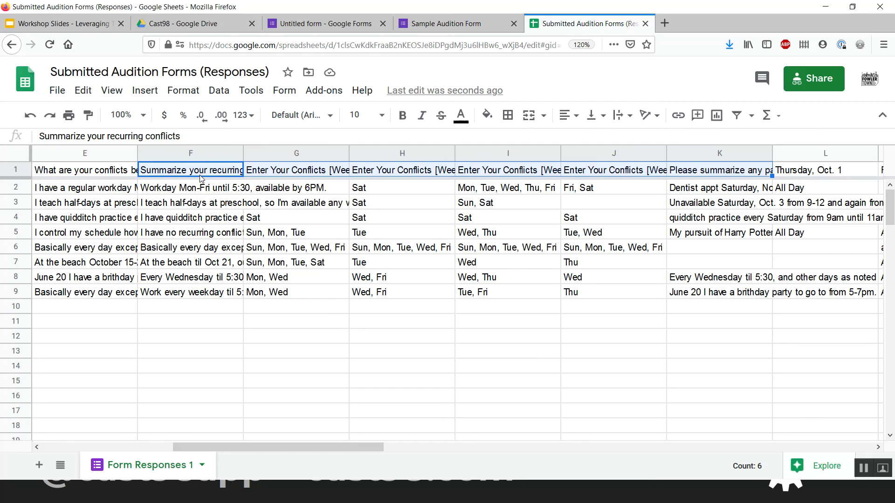
left_click(200, 175)
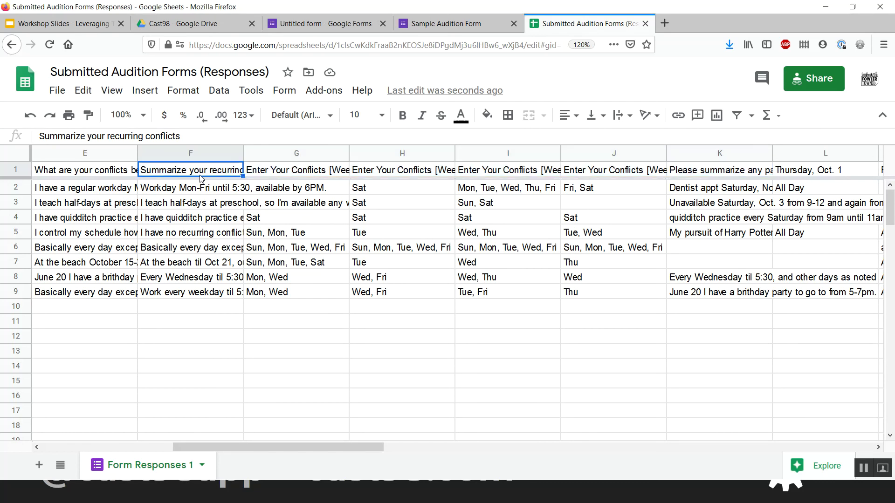
key("Right")
key("Right")
key("Right")
key("Right")
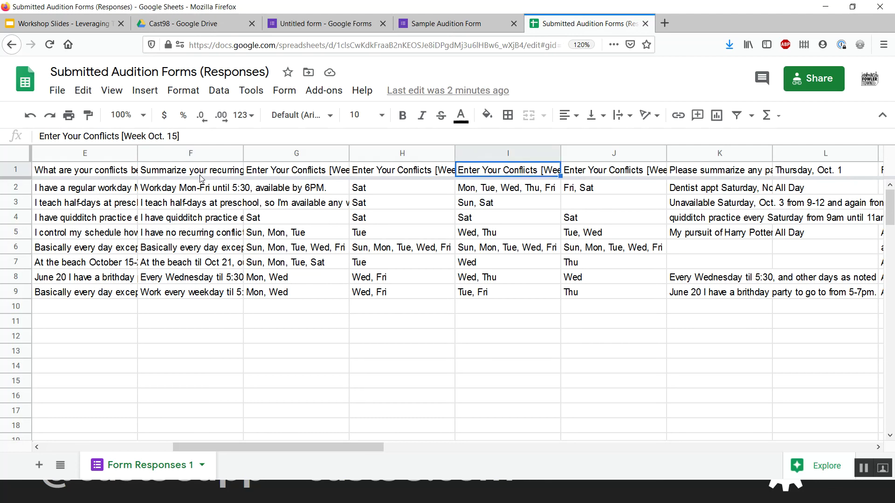
key("Right")
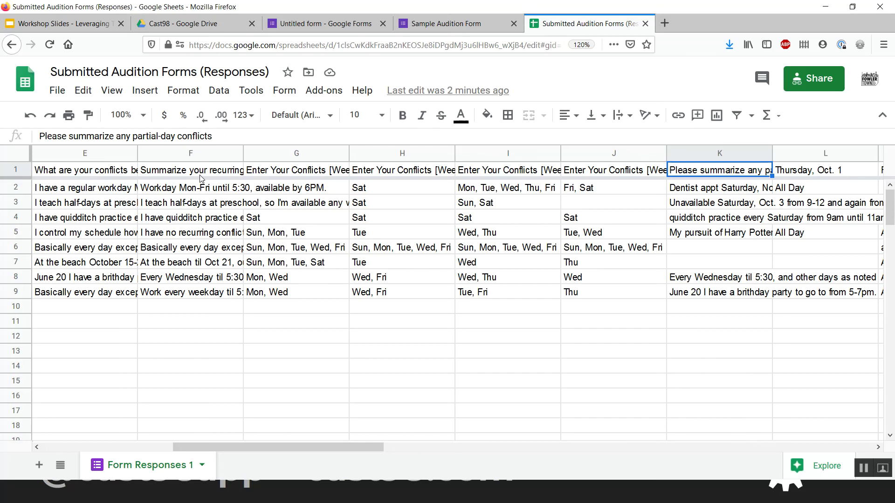
- Bring up the Sample Audition Form and scroll through its questions
left_click(468, 23)
scroll(155, 307, "down", 15)
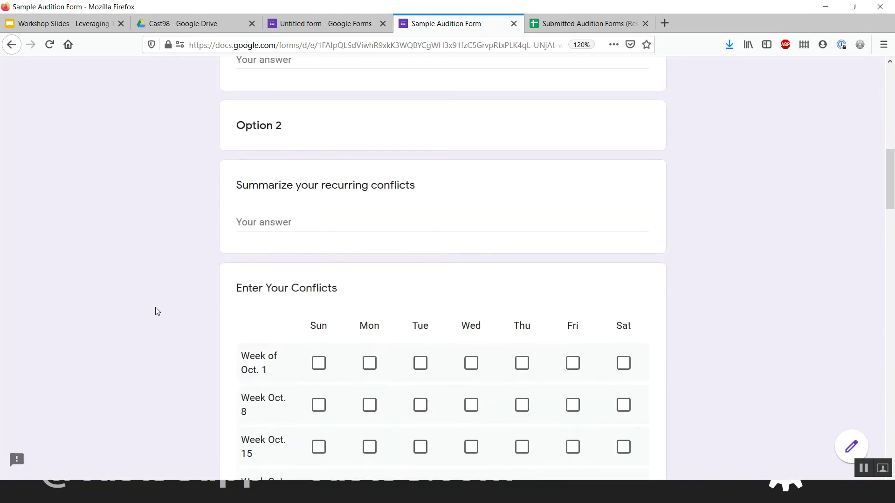
scroll(155, 307, "up", 2)
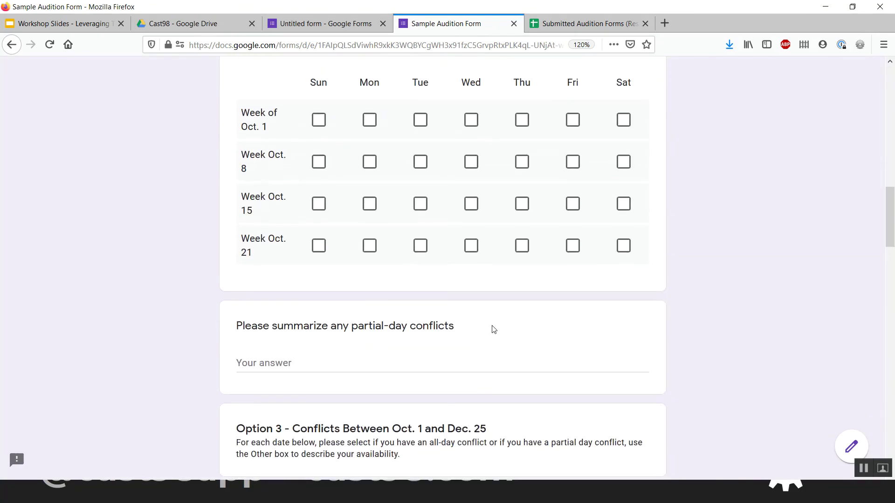
scroll(493, 329, "down", 2)
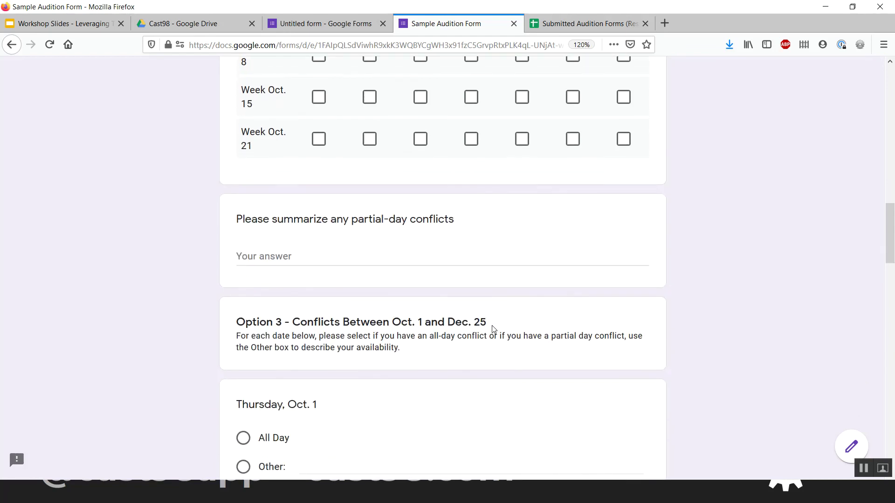
left_click_drag(404, 347, 231, 341)
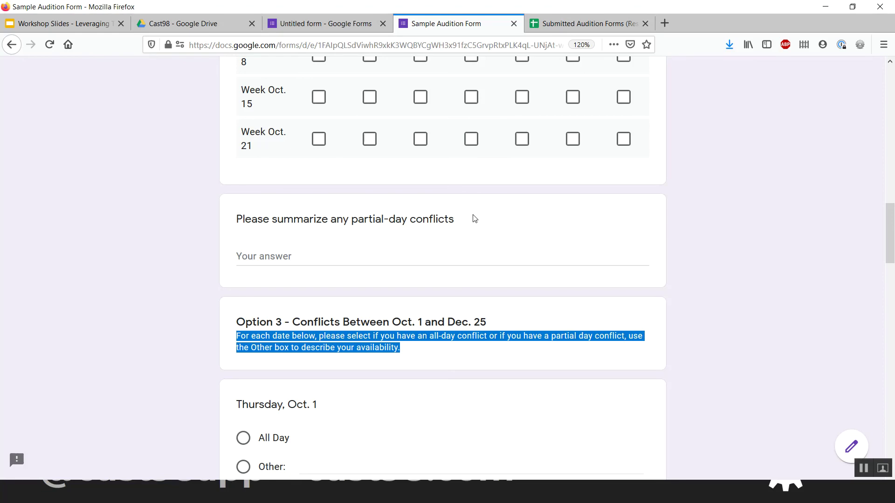
scroll(474, 219, "up", 3)
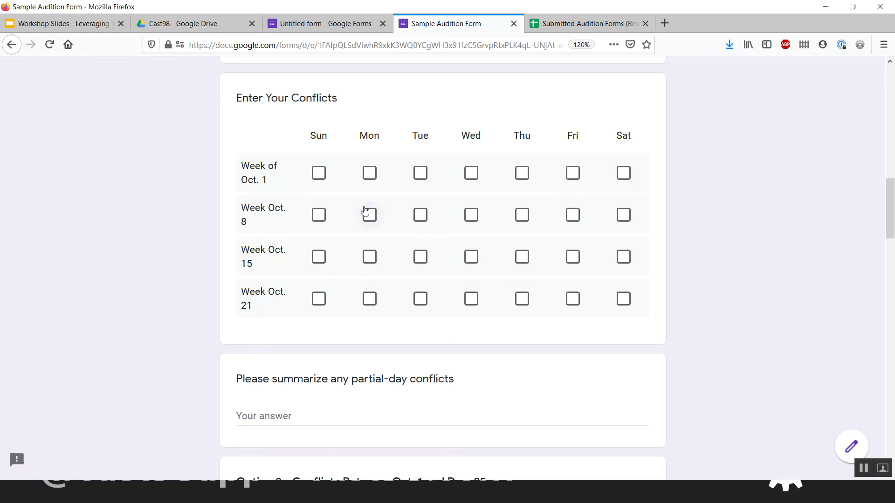
scroll(377, 194, "up", 3)
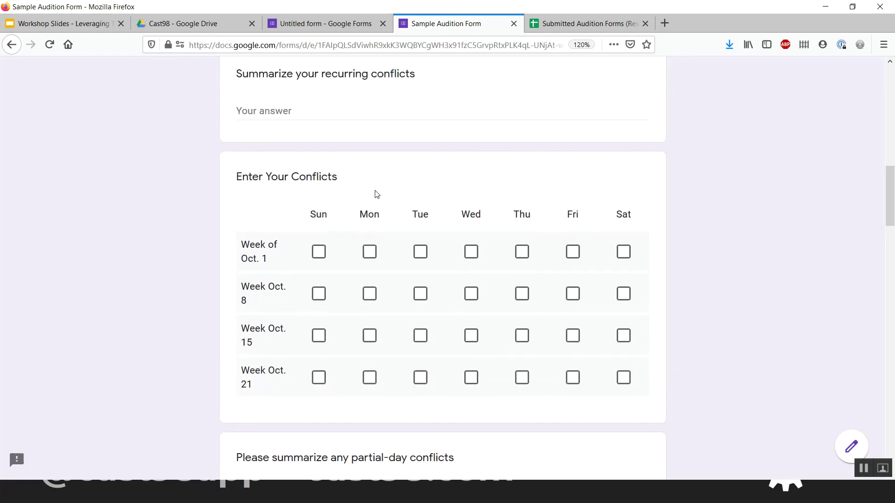
- Tick conflicts for Thu Week Oct. 15, Wed Week Oct. 21, and Tue and Fri Week Oct. 8
left_click(522, 344)
left_click(471, 386)
left_click(420, 300)
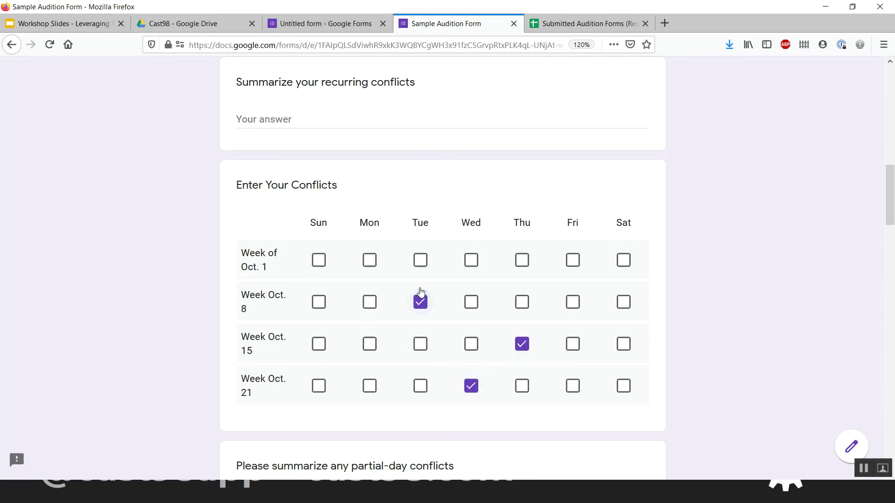
left_click(573, 303)
scroll(418, 371, "down", 1)
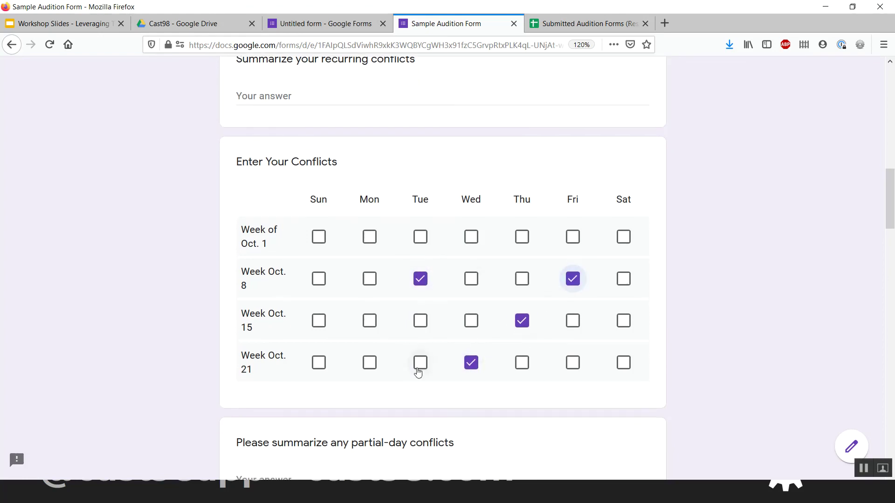
- Click into the partial-day and recurring conflicts answer fields
left_click(371, 467)
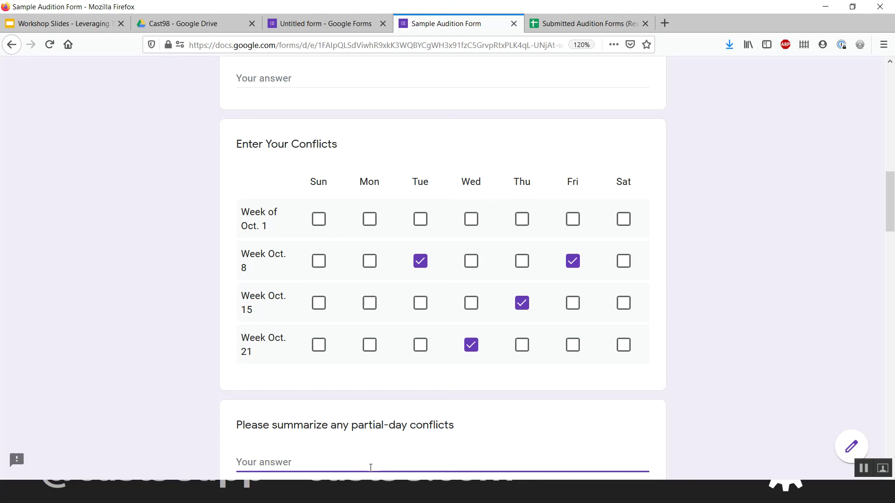
scroll(465, 320, "up", 3)
scroll(466, 320, "up", 1)
scroll(362, 236, "down", 1)
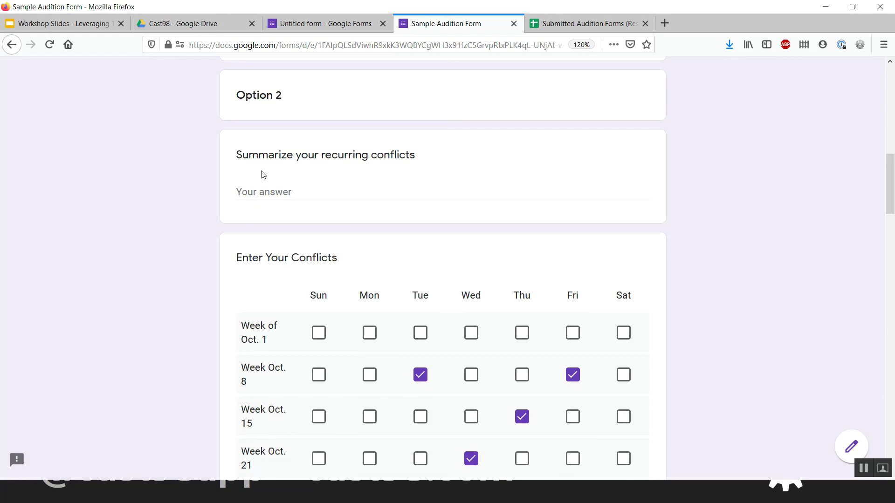
scroll(263, 176, "down", 8)
scroll(262, 172, "up", 1)
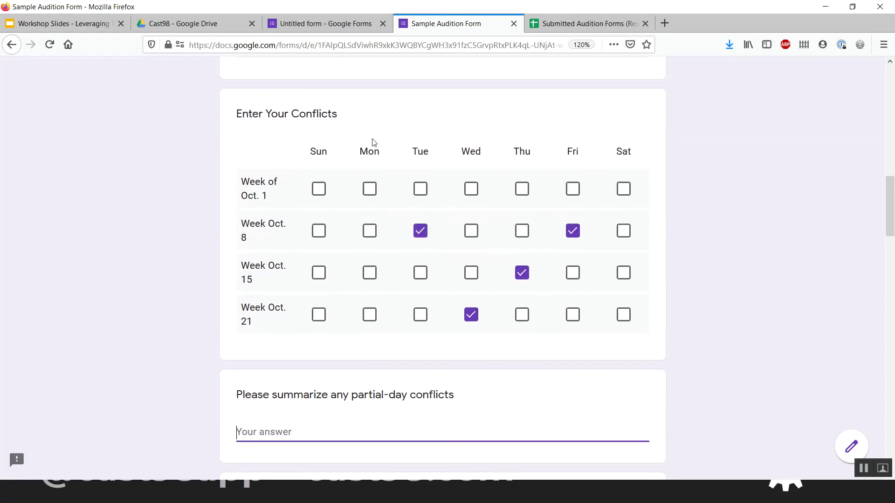
scroll(373, 143, "up", 1)
scroll(372, 140, "up", 2)
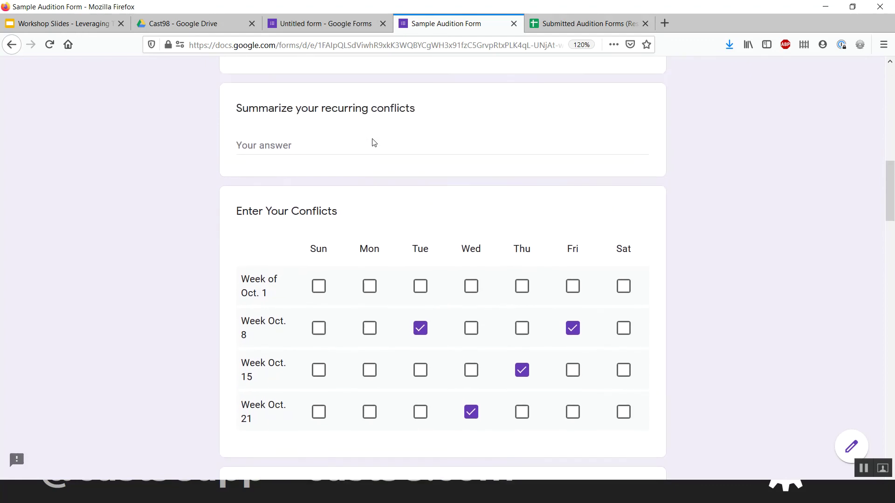
left_click(303, 187)
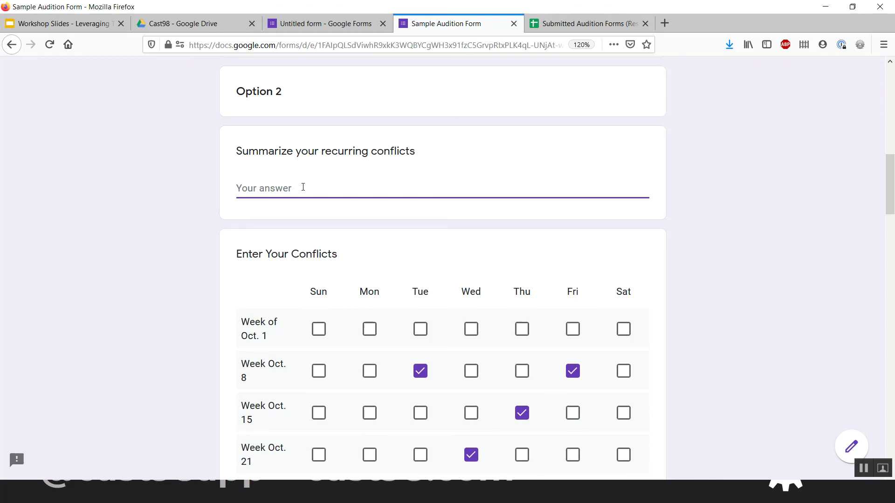
scroll(303, 187, "down", 2)
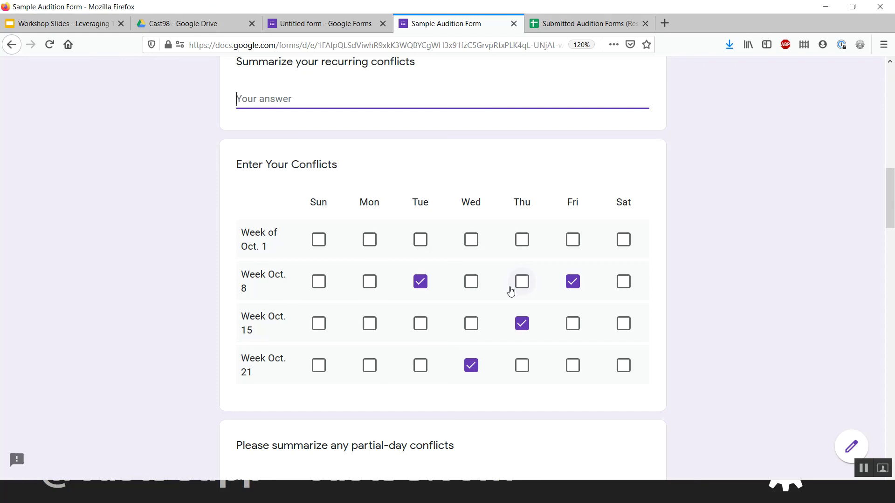
scroll(511, 291, "down", 2)
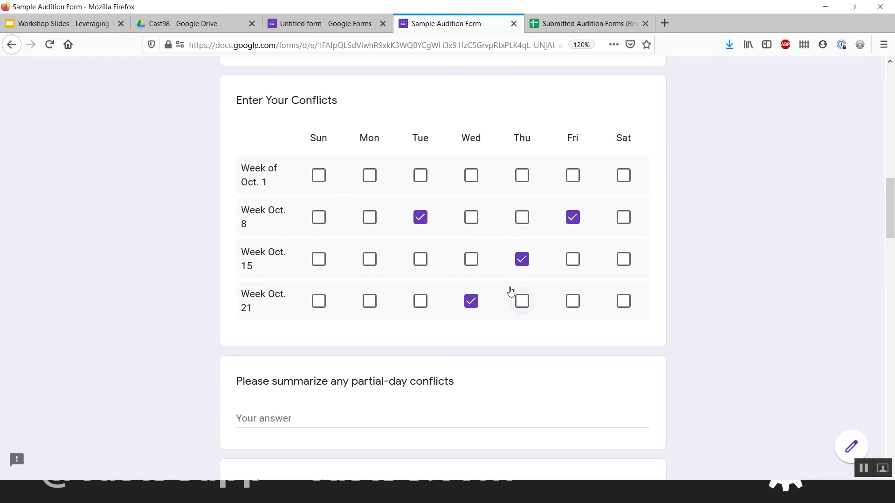
scroll(500, 132, "down", 2)
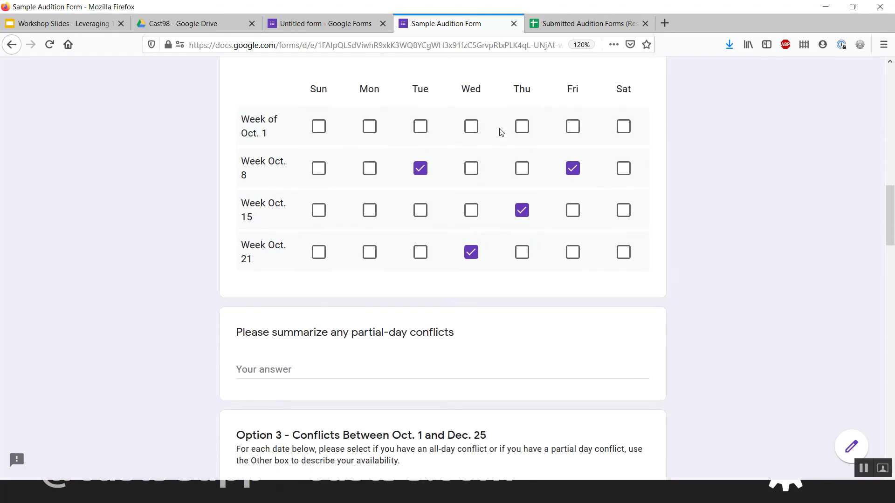
scroll(500, 132, "down", 3)
scroll(500, 132, "up", 15)
scroll(500, 131, "down", 11)
scroll(500, 132, "down", 1)
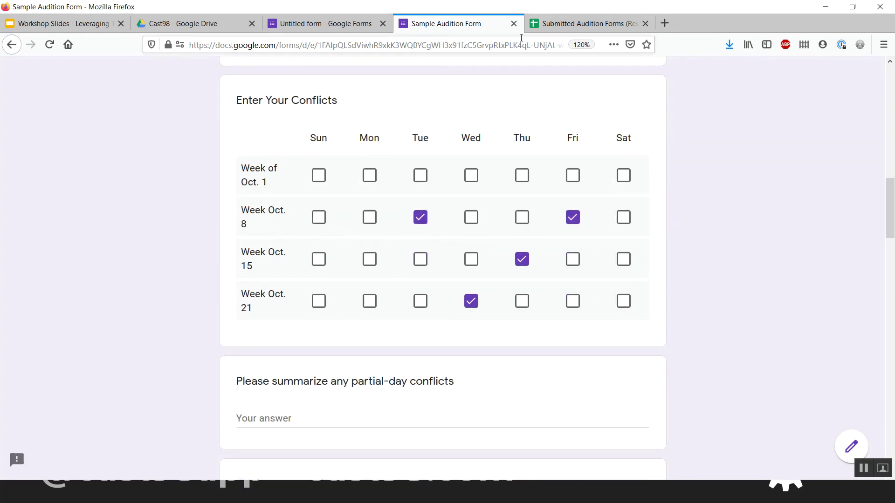
- Switch to the Responses spreadsheet and shorten F2 to '5:30, available by 6PM.'
left_click(569, 27)
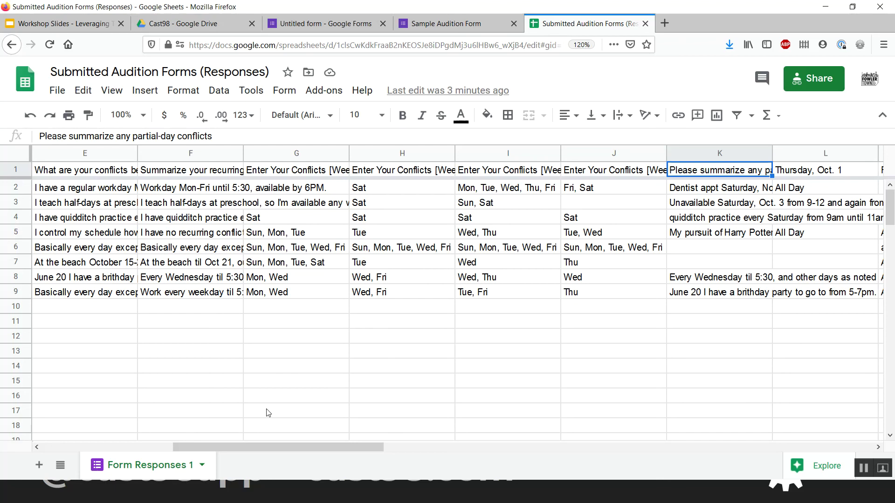
left_click(204, 191)
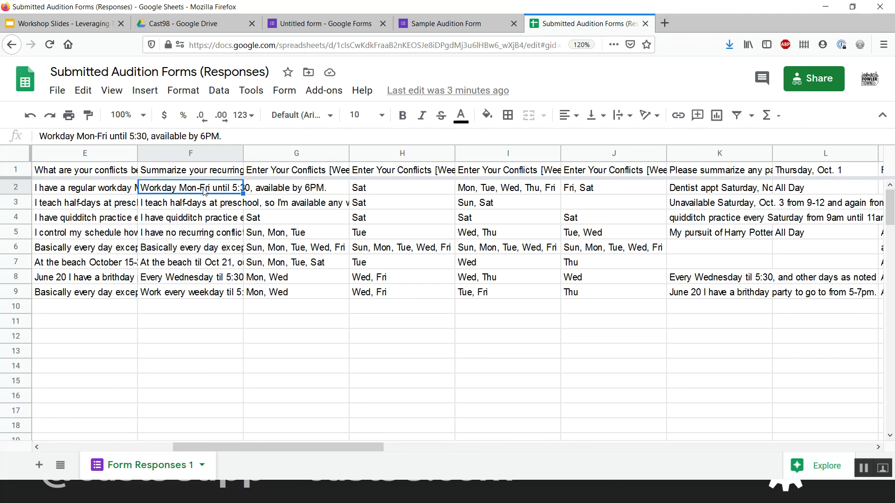
double_click(204, 189)
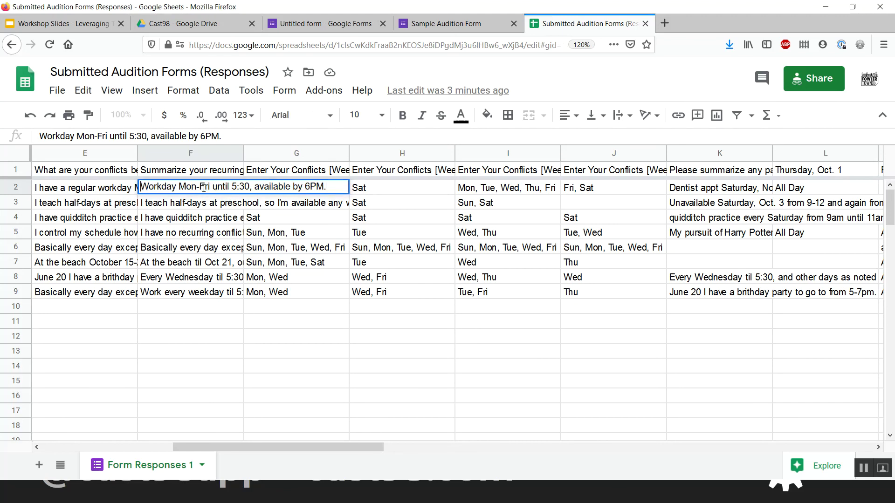
key("Delete")
key("Delete")
key("Delete")
key("Delete")
key("Delete")
key("Delete")
key("Delete")
key("Delete")
key("Delete")
key("Delete")
key("Delete")
key("Delete")
key("Delete")
key("Delete")
key("Delete")
key("Delete")
key("Delete")
key("Delete")
key("Delete")
key("Delete")
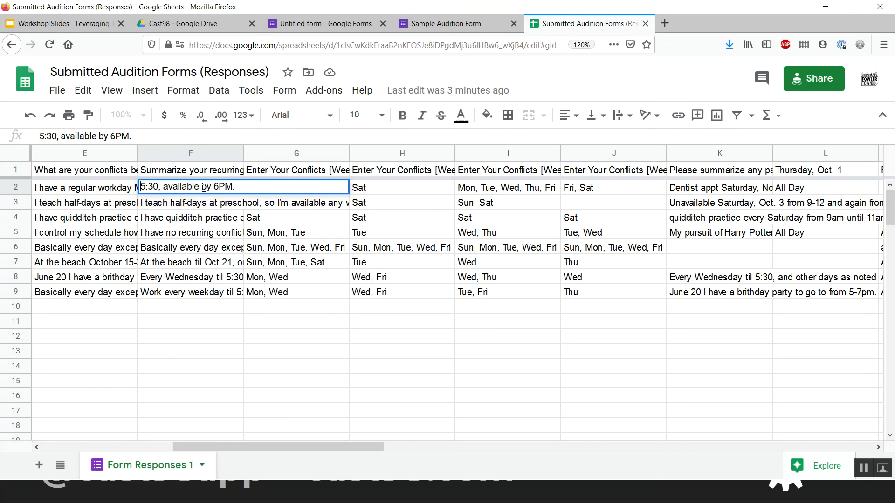
key("Return")
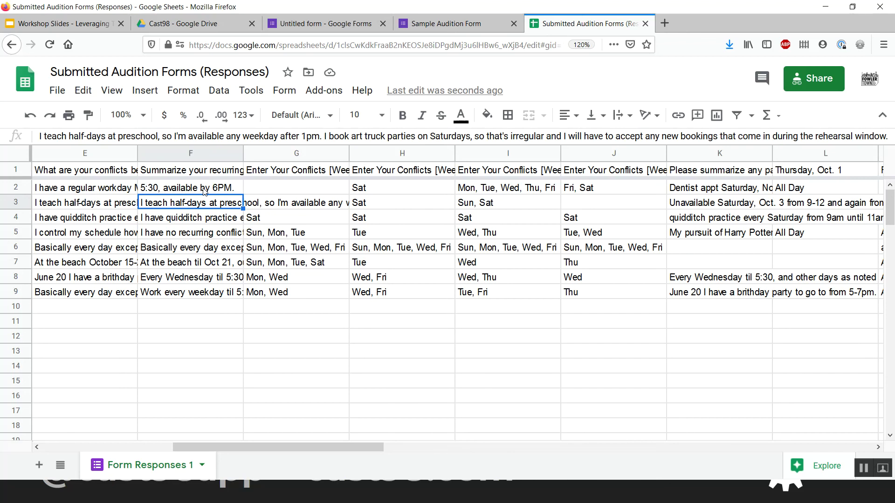
- Rename the Form Responses 1 sheet to 'data'
double_click(147, 467)
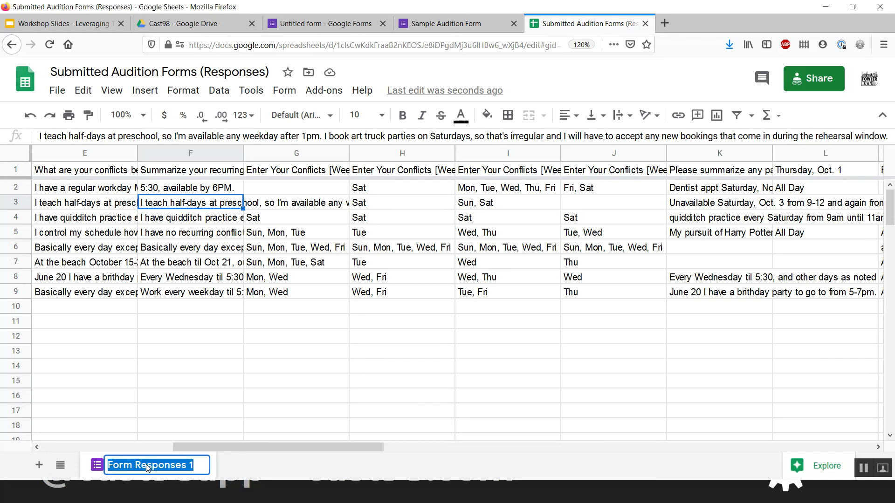
type("data")
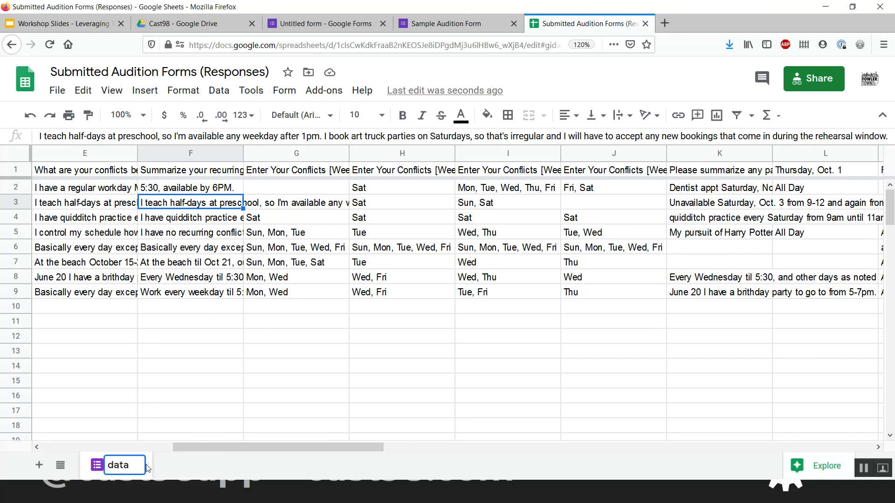
key("Return")
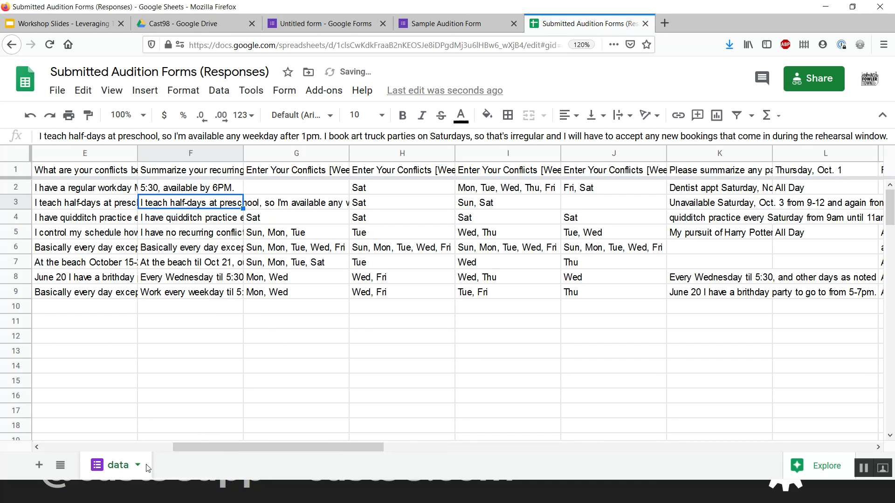
- Add a new sheet and name it 'contacts'
left_click(39, 466)
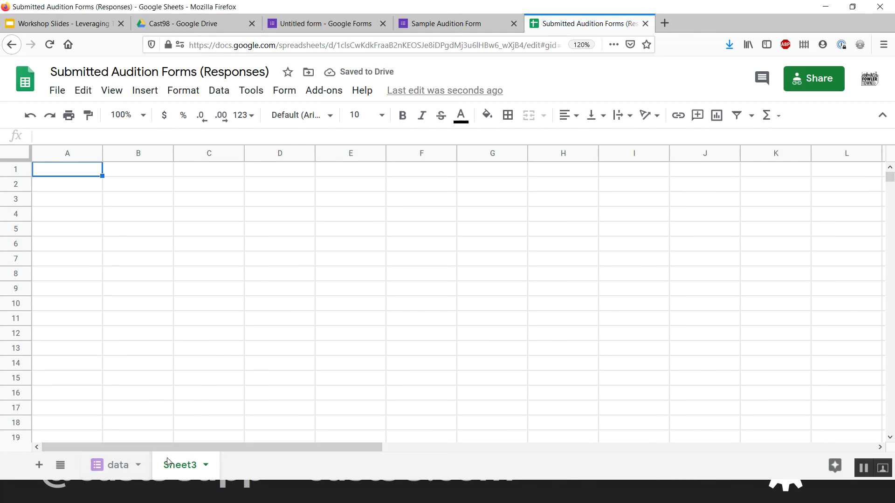
left_click(59, 175)
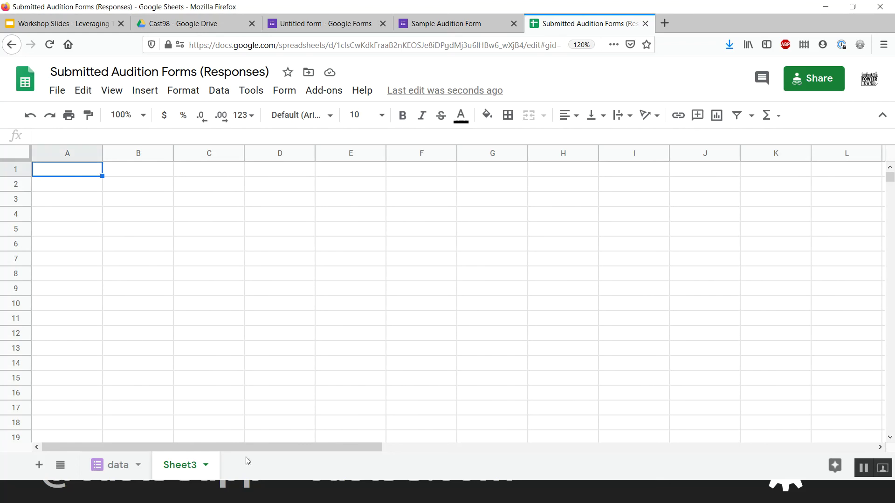
type("contacts")
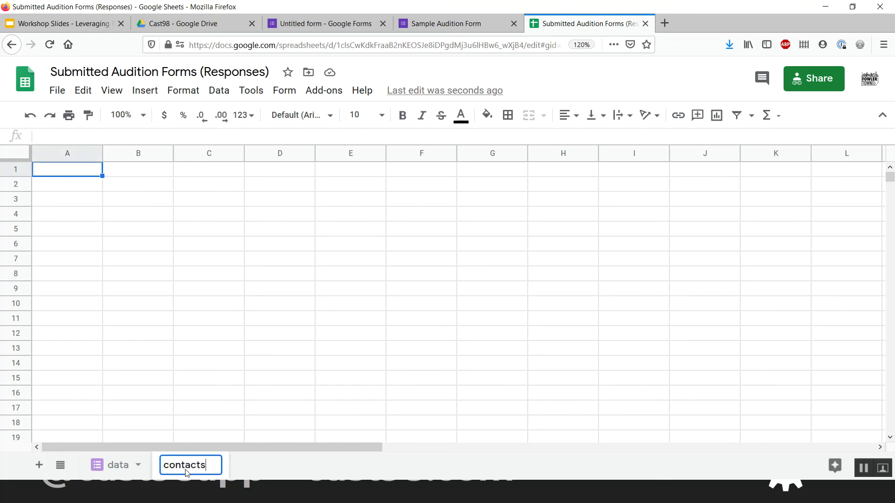
key("Return")
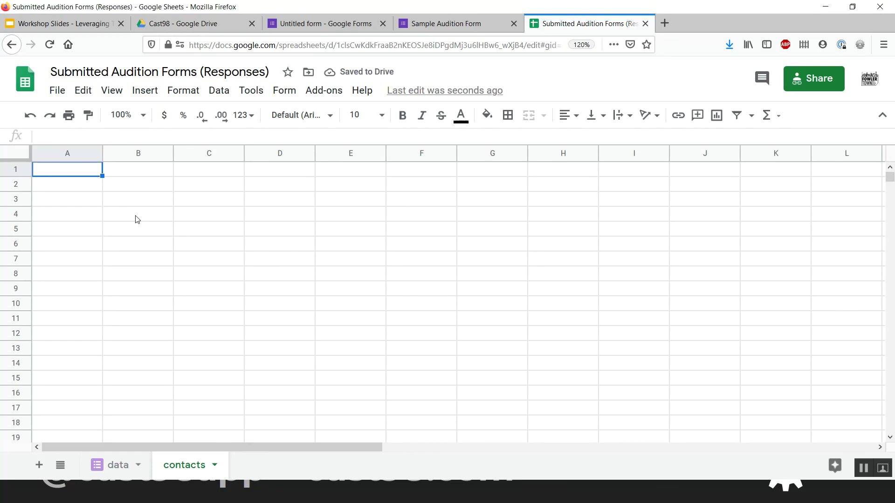
- Return to the data sheet and select the Name, Email and Phone headers in B1:D1
left_click(115, 469)
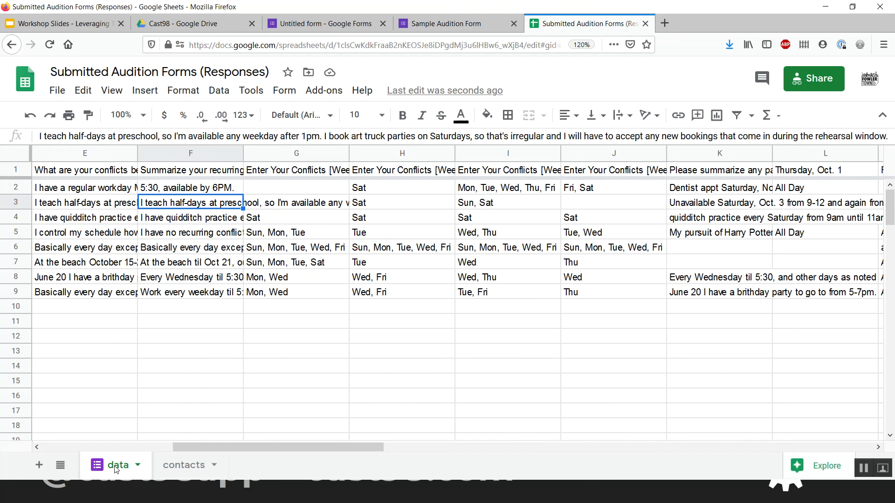
scroll(162, 306, "left", 4)
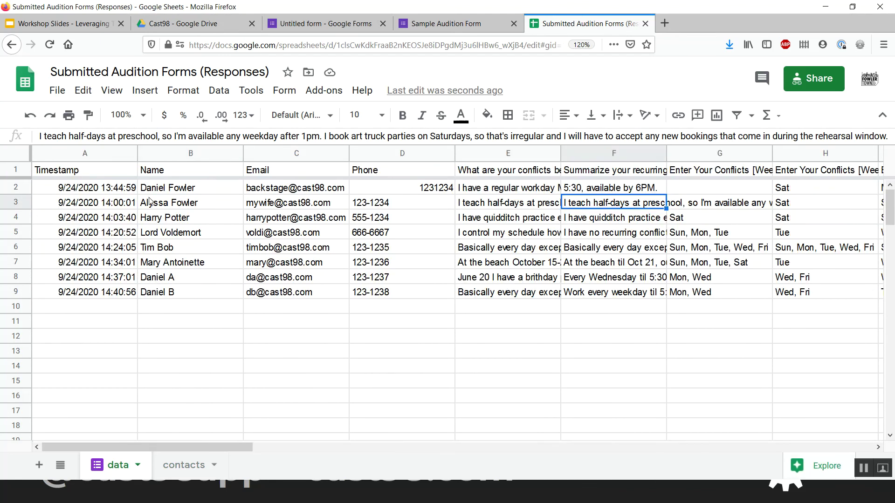
left_click_drag(172, 172, 372, 174)
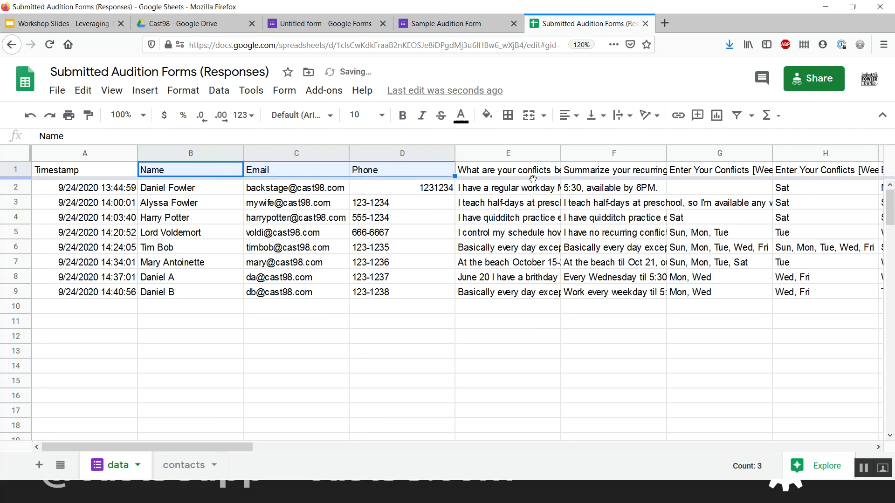
left_click(523, 188)
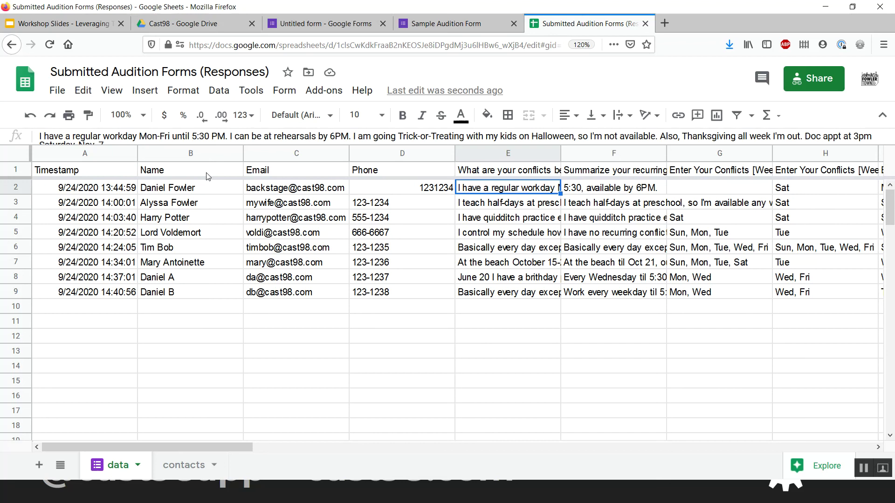
- Copy the Name, Email and Phone entries from data, then go to the contacts sheet
left_click_drag(208, 173, 381, 327)
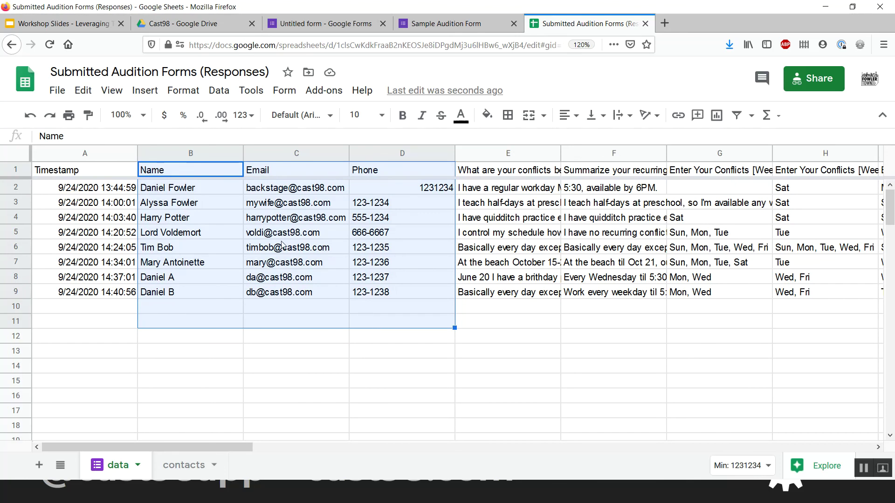
right_click(336, 299)
left_click(399, 146)
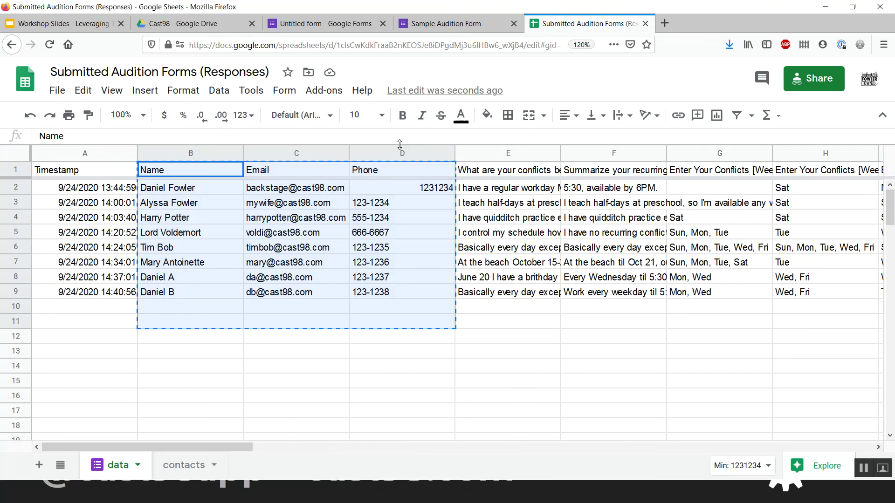
left_click(287, 295)
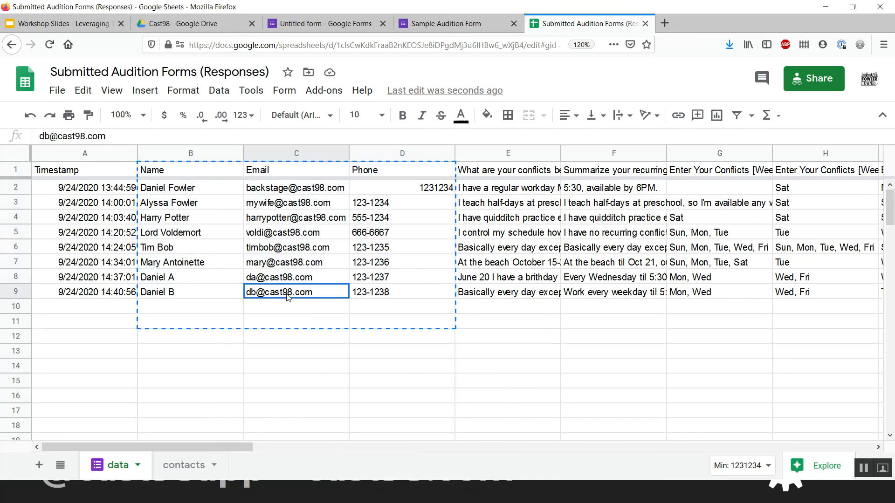
left_click(201, 174)
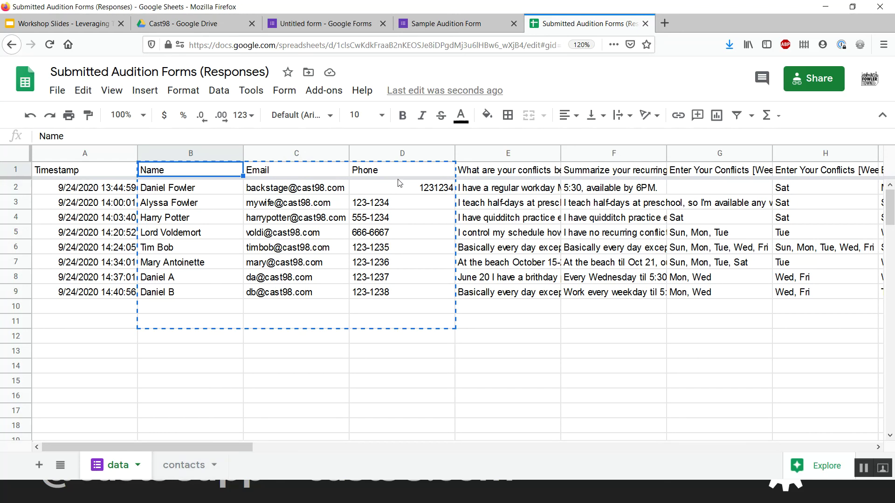
left_click_drag(207, 167, 378, 291)
left_click(378, 292)
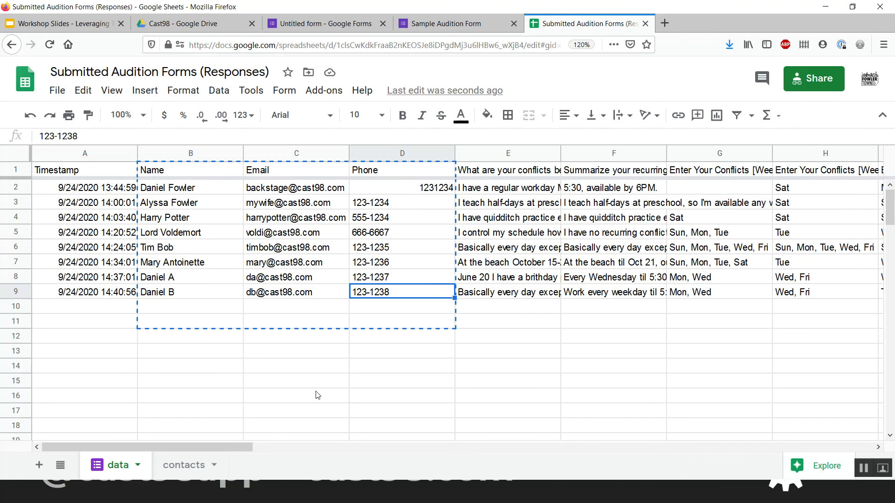
left_click(184, 465)
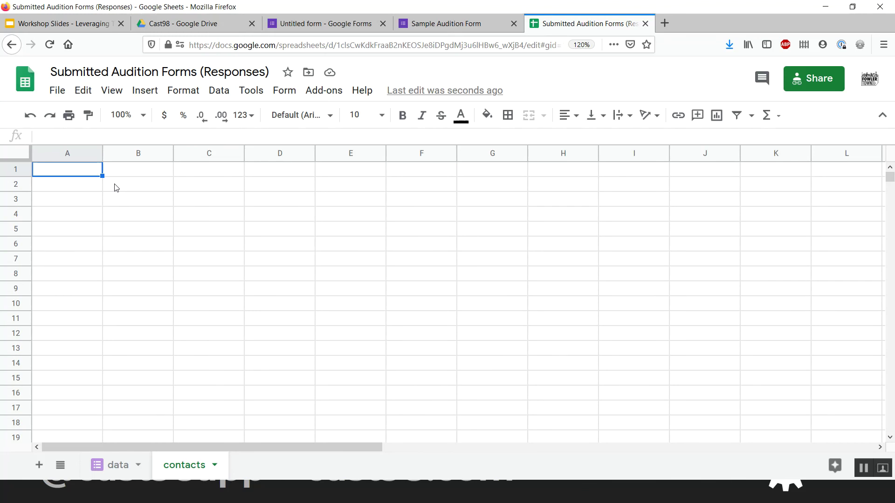
- Enter =data!B1 in contacts A1 so it shows the Name header
type("=")
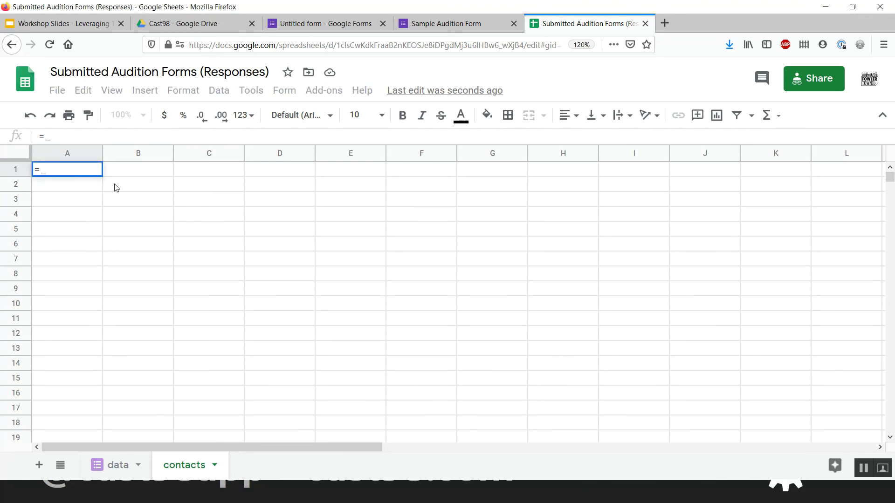
left_click(111, 471)
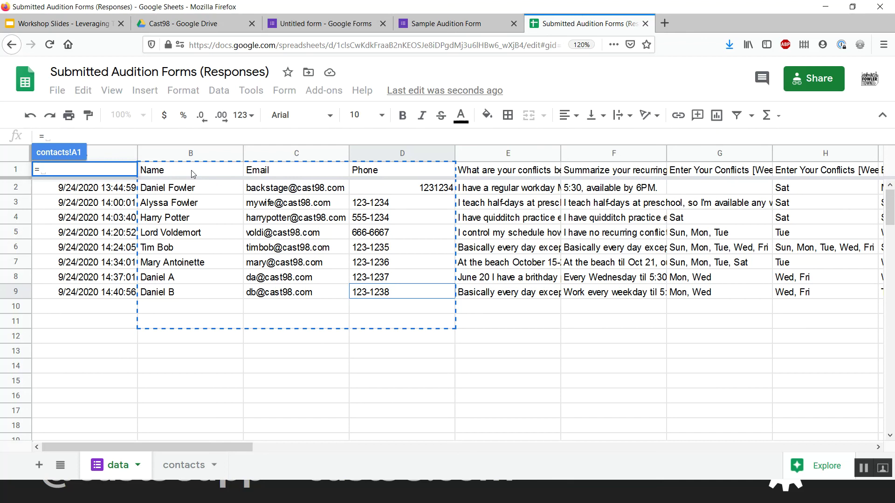
left_click(191, 172)
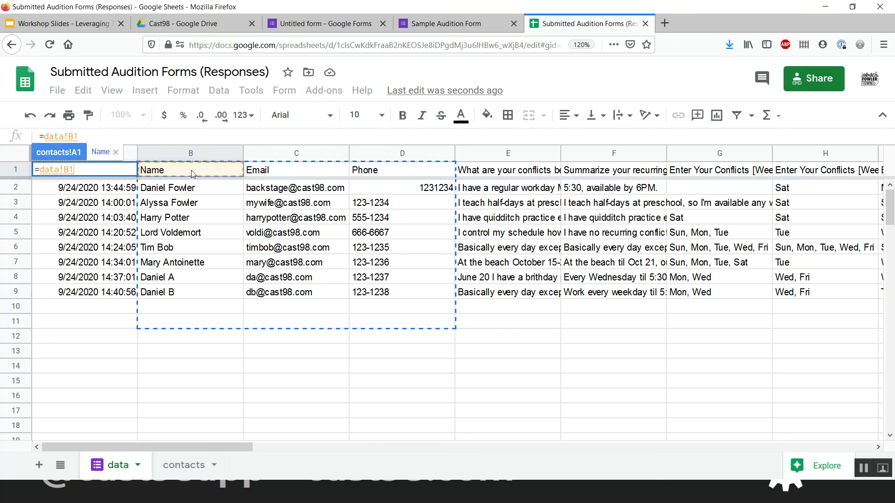
left_click(334, 290)
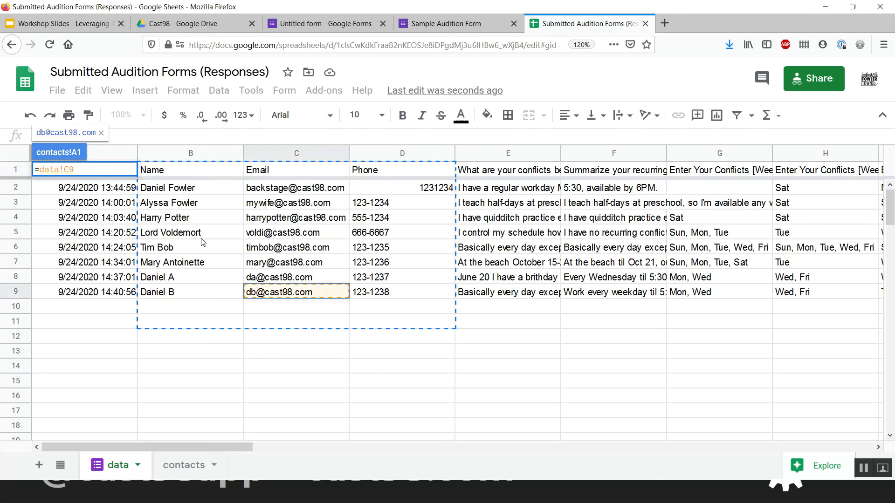
left_click(203, 241)
left_click(422, 233)
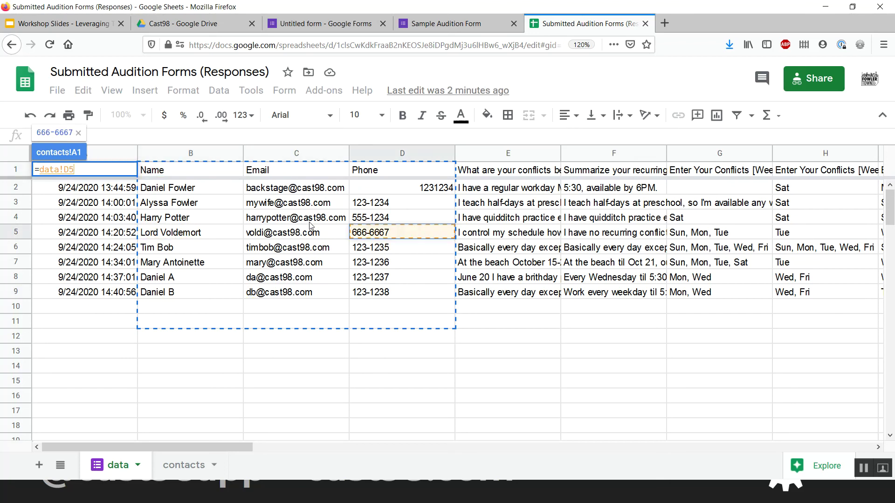
left_click(191, 171)
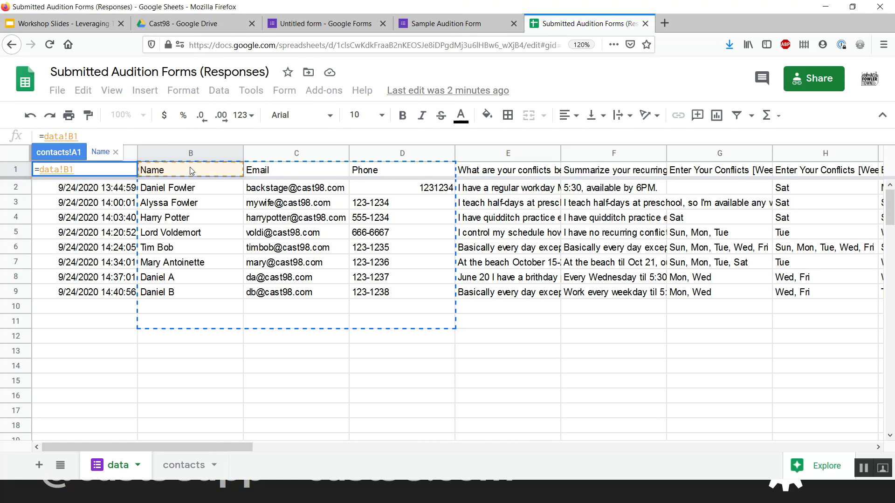
key("Return")
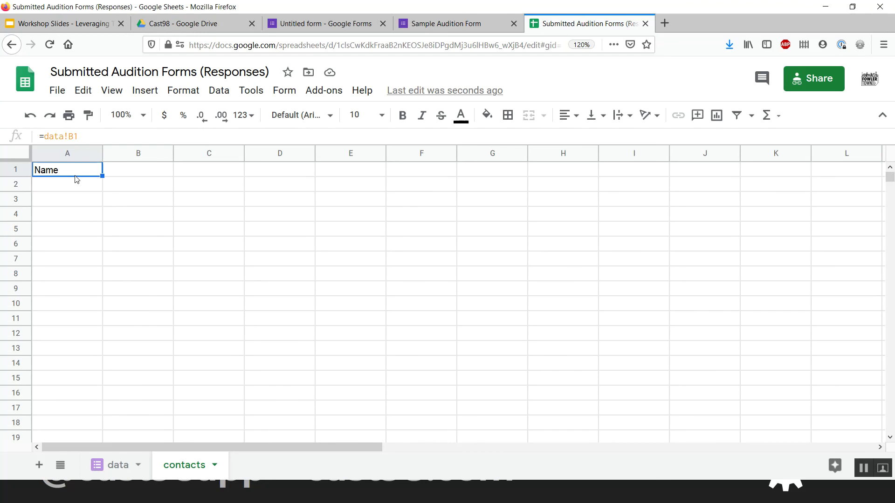
- Reference data C1 and D1 in contacts B1 and C1 to show Email and Phone
key("Right")
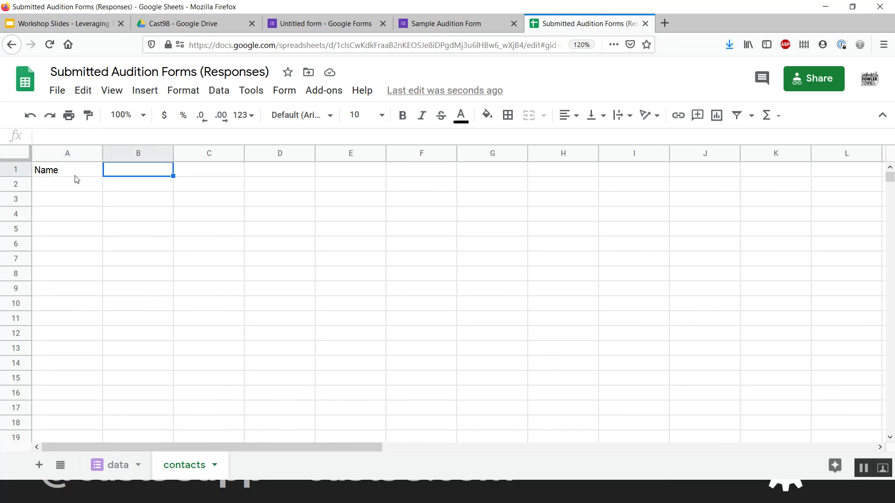
type("=")
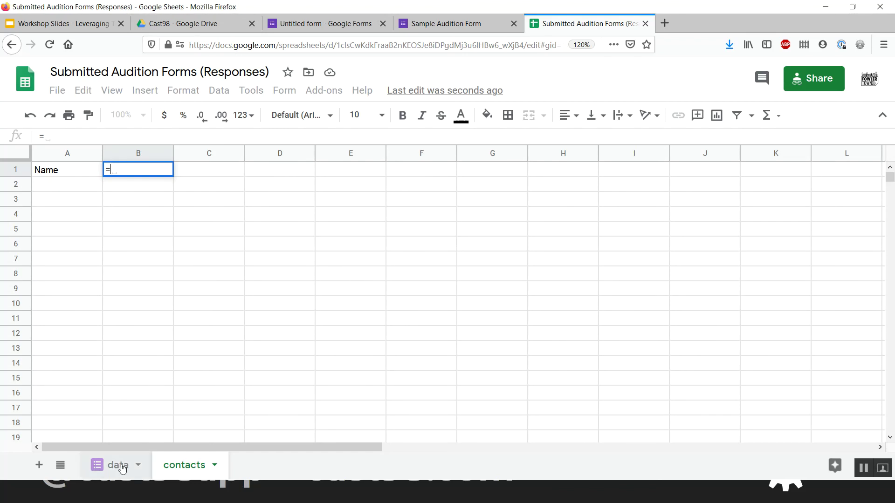
left_click(119, 466)
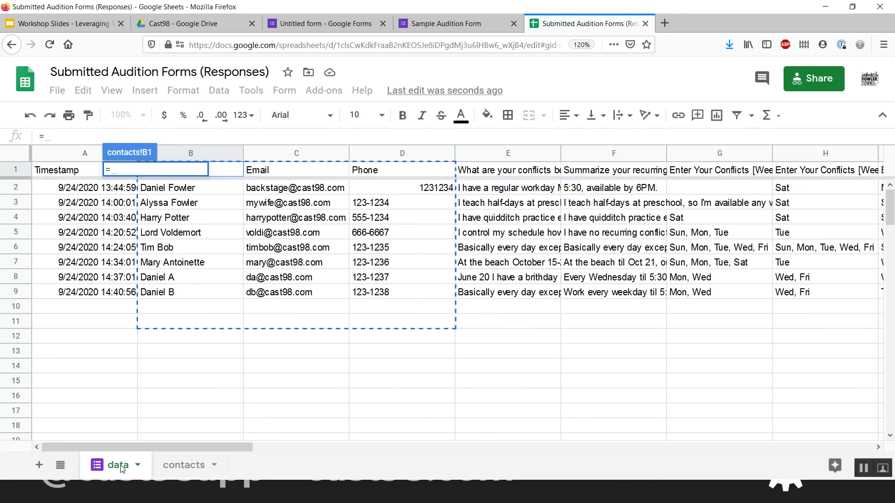
left_click(284, 171)
key("Return")
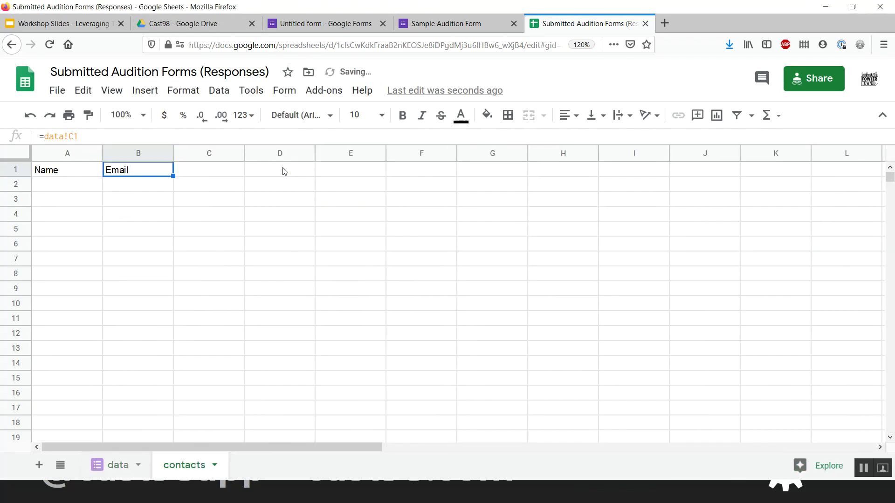
left_click(207, 174)
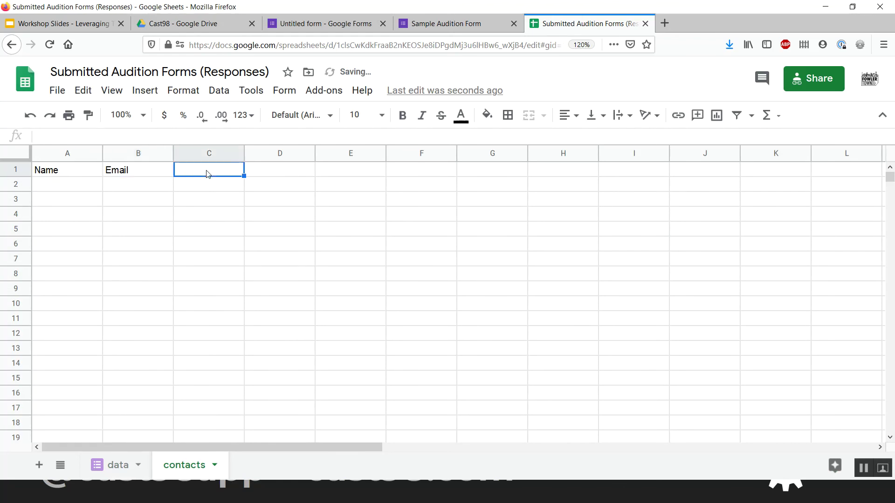
type("=")
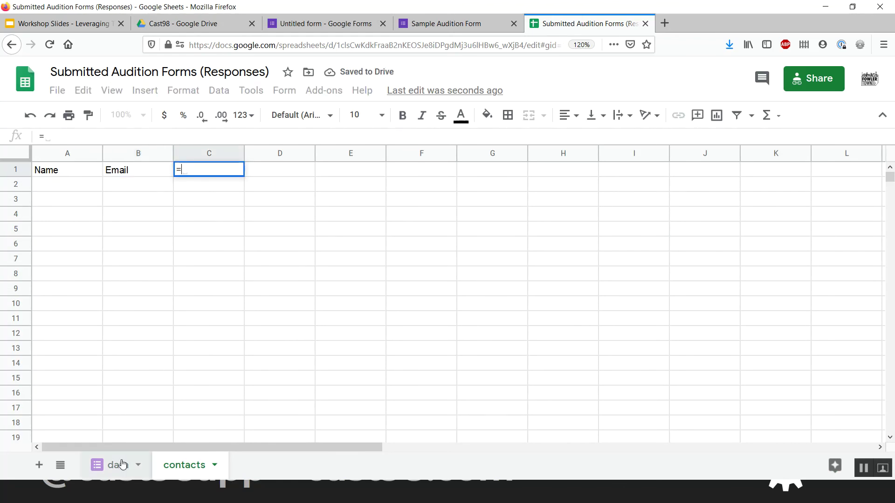
left_click(116, 465)
left_click(394, 172)
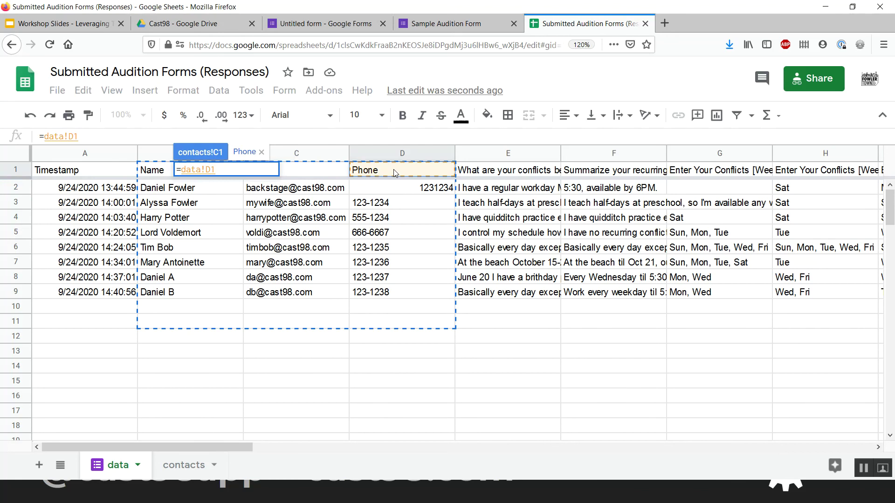
key("Return")
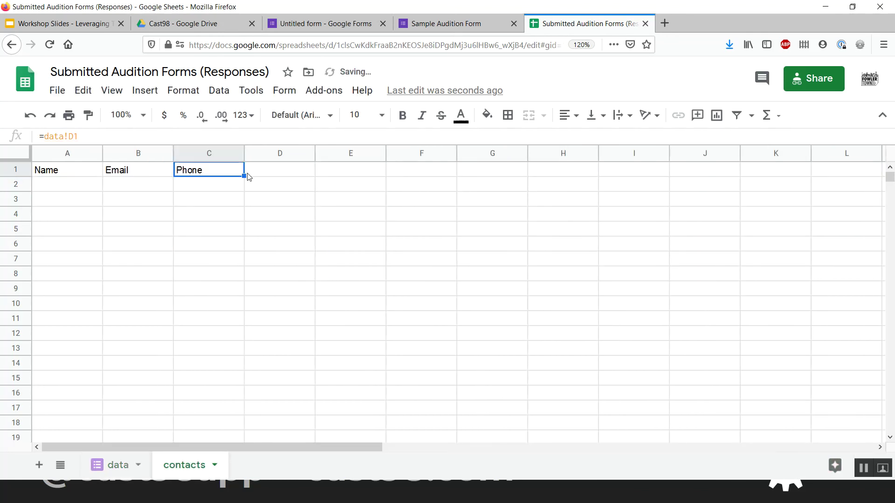
- Test the link by renaming the data Name header to Name2 and checking contacts A1
left_click(96, 176)
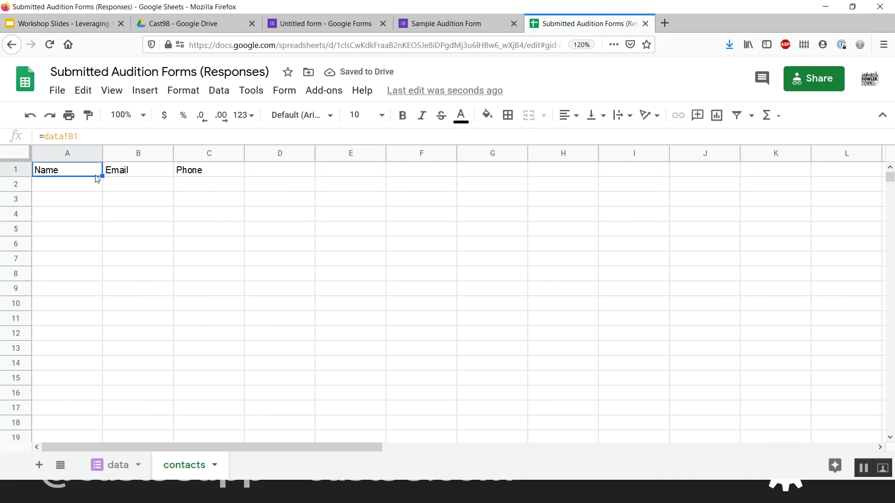
left_click(124, 465)
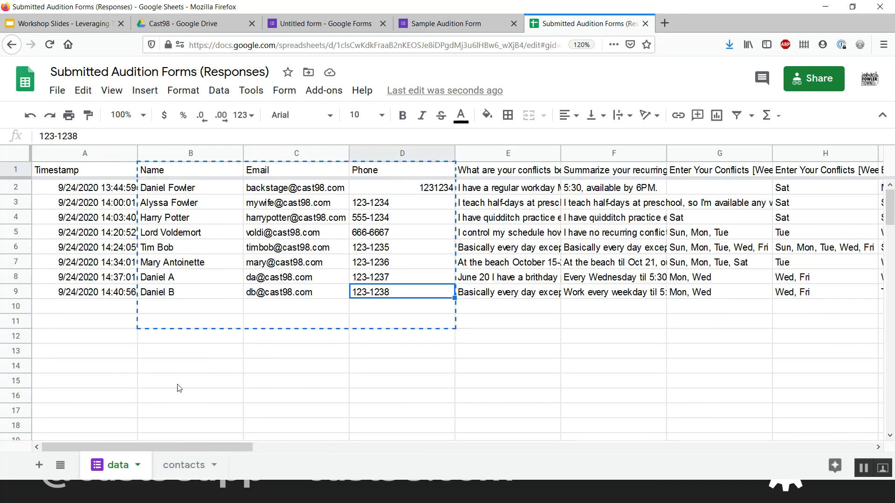
double_click(182, 168)
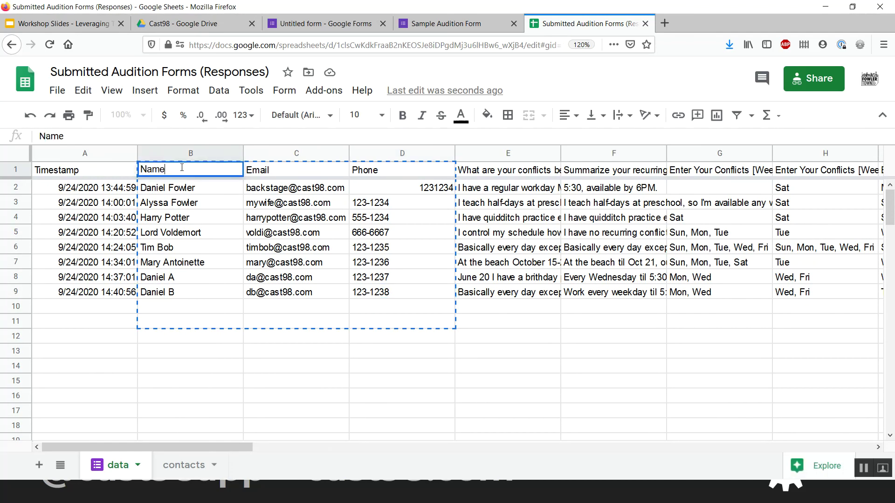
type("2")
key("Return")
left_click(176, 466)
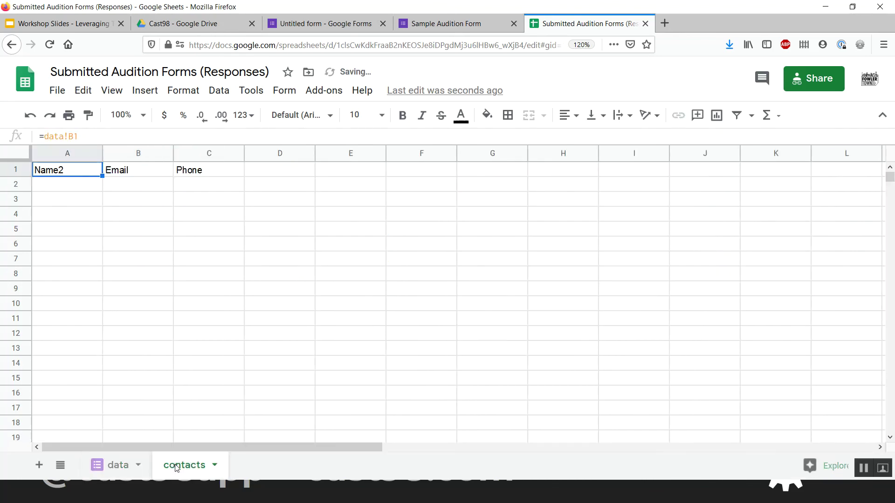
- Select the Name, Email and Phone header cells A1:C1 on the contacts sheet
left_click(108, 464)
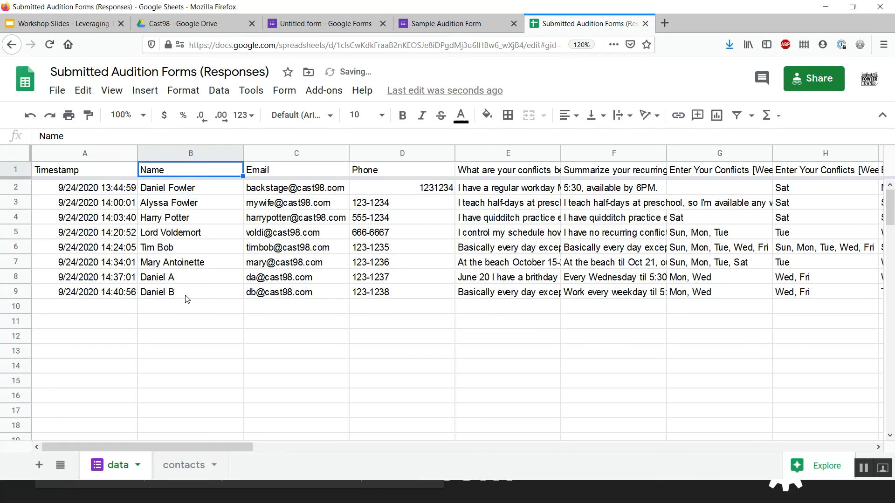
left_click(205, 252)
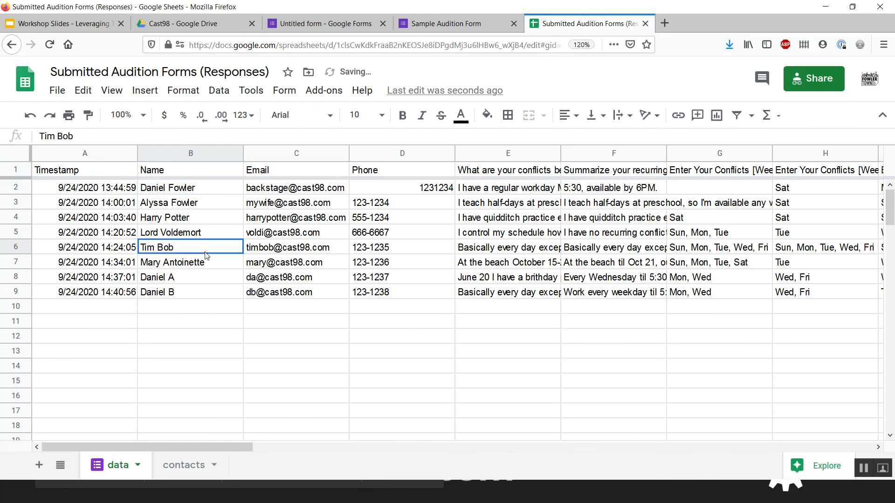
left_click(168, 473)
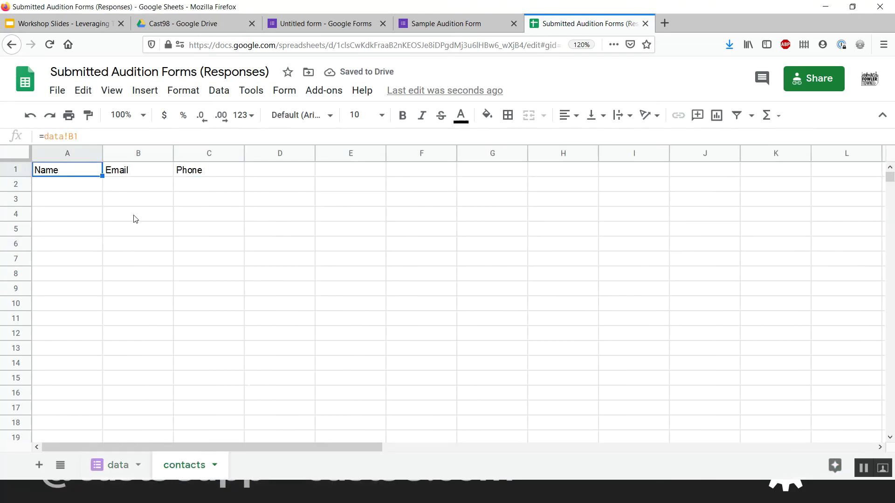
key("shift+Right")
key("shift+Right")
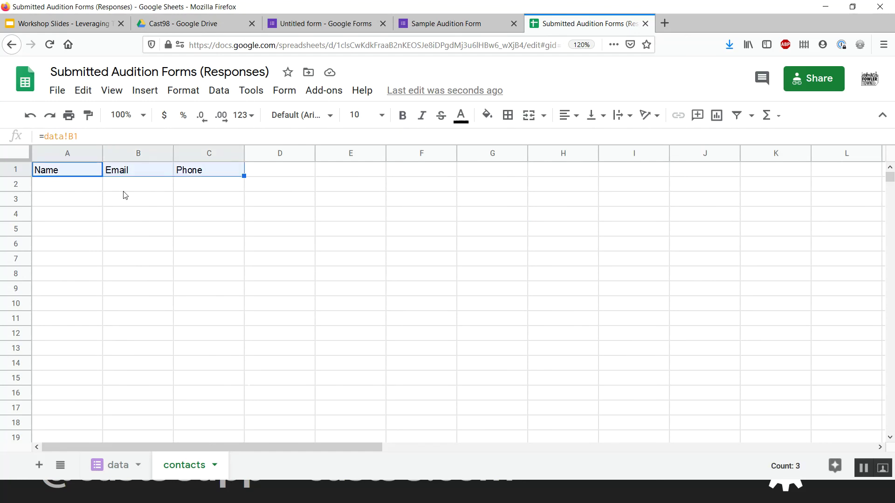
- Copy the three linked header cells and select columns A–C down to row 1000
right_click(124, 171)
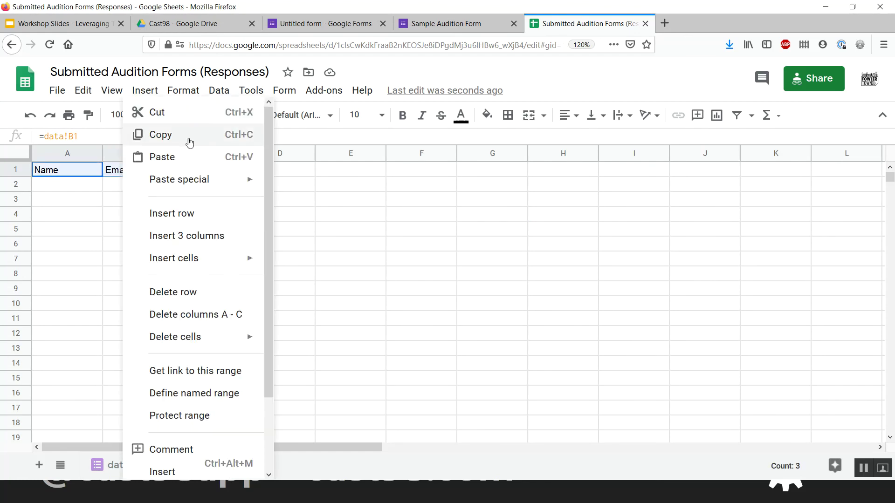
left_click(189, 138)
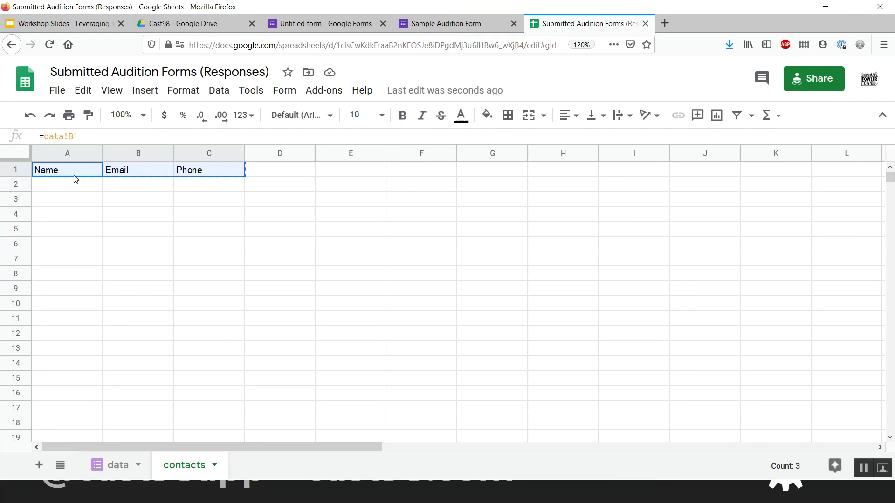
key("shift+Down")
key("shift+Down")
key("shift+Down")
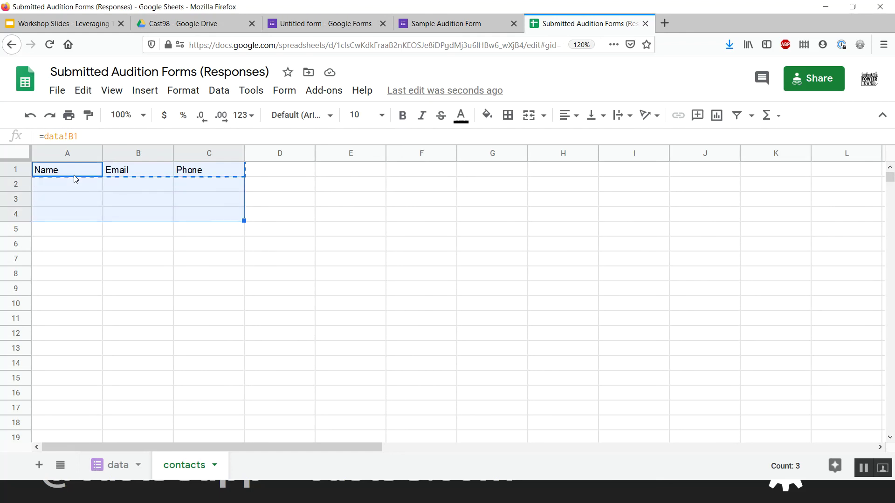
key("shift+Down")
key("shift+Down")
key("shift+Down")
key("shift+Down")
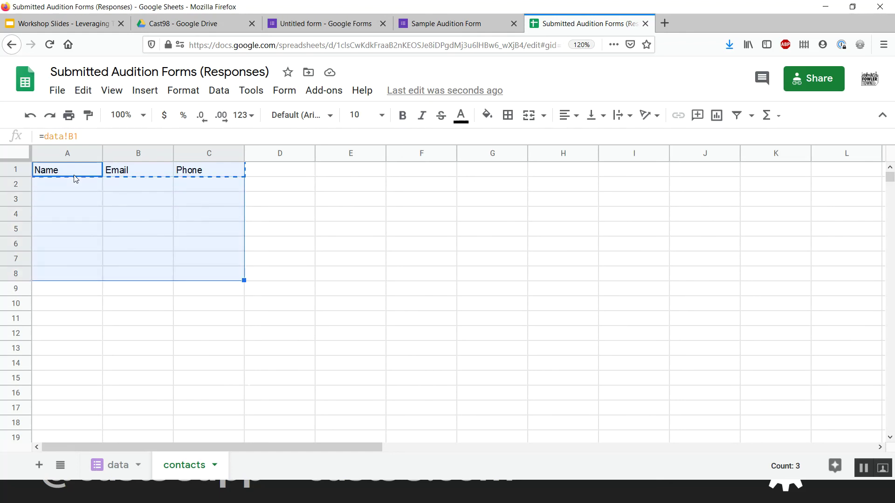
key("shift+Down")
key("shift+Down")
key("shift+Down")
key("shift+Down")
key("shift+Down")
key("shift+Down")
key("shift+Down")
key("shift+Down")
key("shift+Down")
key("shift+Down")
key("shift+Down")
key("shift+Down")
key("shift+Down")
key("shift+Down")
key("shift+Down")
key("shift+Down")
key("shift+Down")
key("shift+Down")
key("shift+Down")
key("shift+Down")
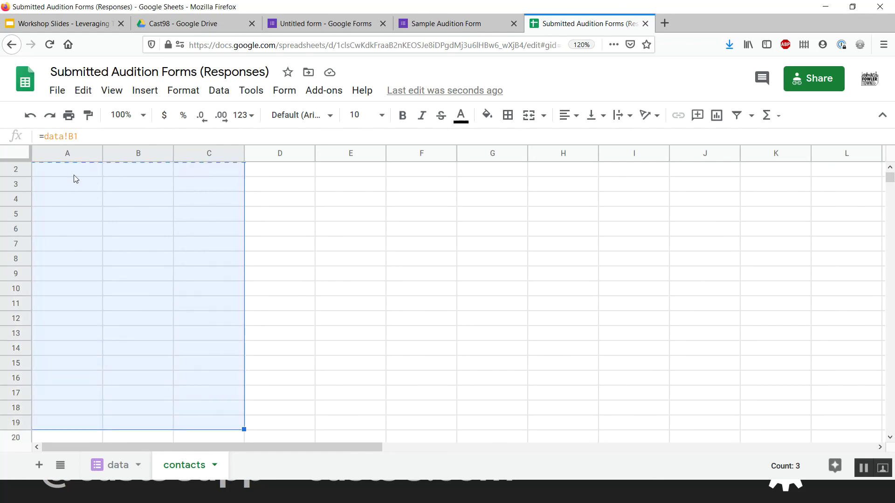
key("ctrl+shift+Down")
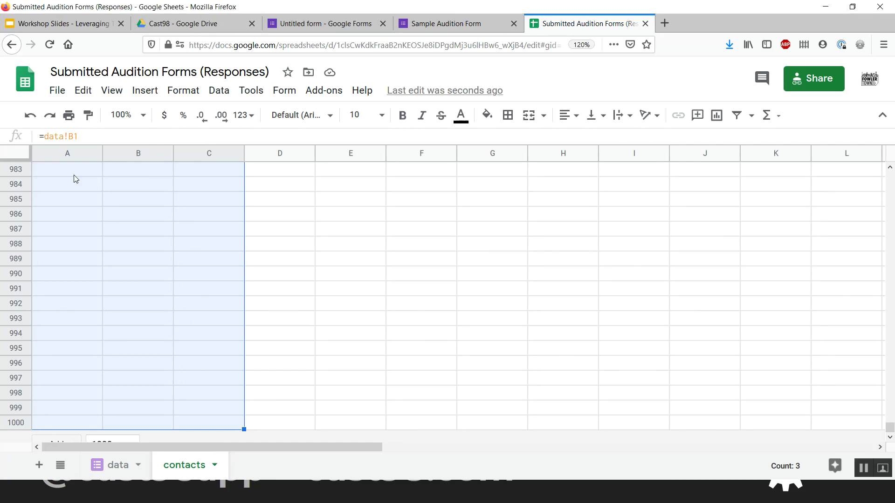
- Paste the copied reference formulas into columns A–C, dismissing the copy/paste notice
right_click(74, 178)
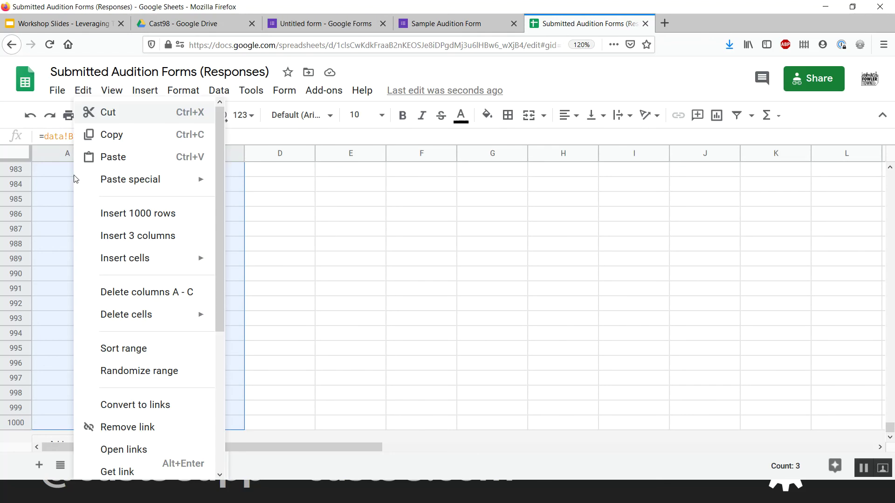
left_click(152, 158)
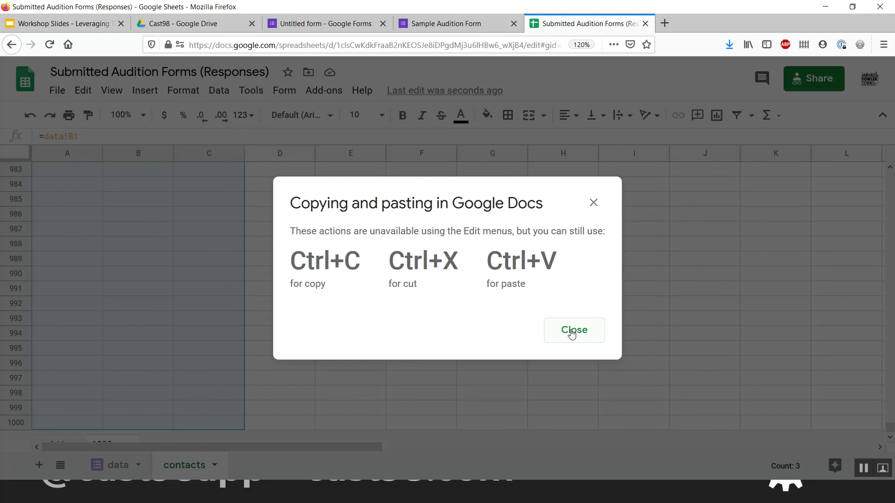
left_click(572, 331)
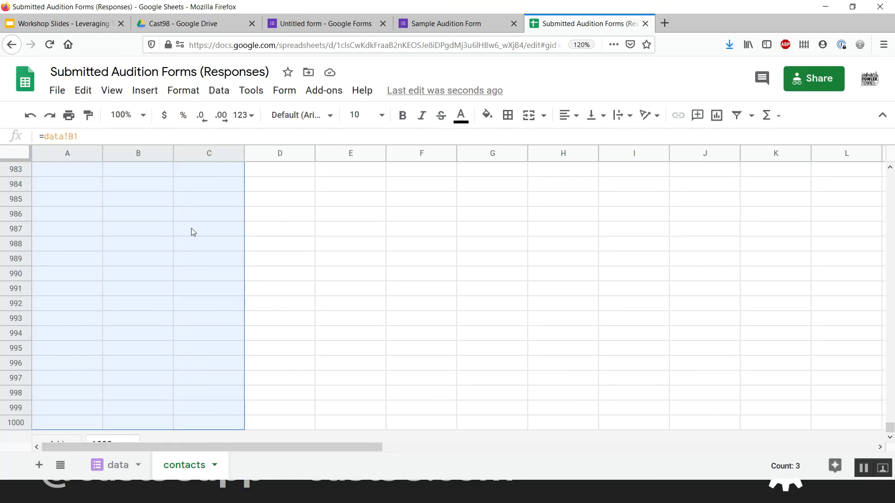
scroll(193, 232, "up", 20)
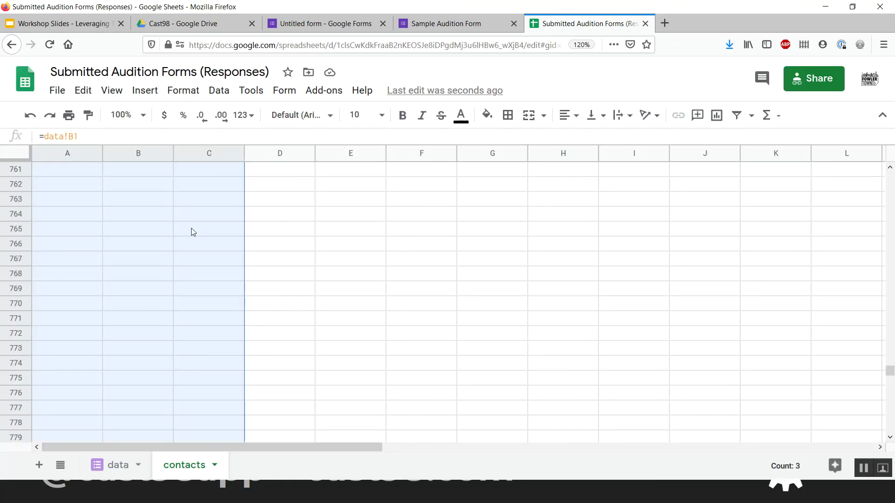
scroll(191, 228, "up", 20)
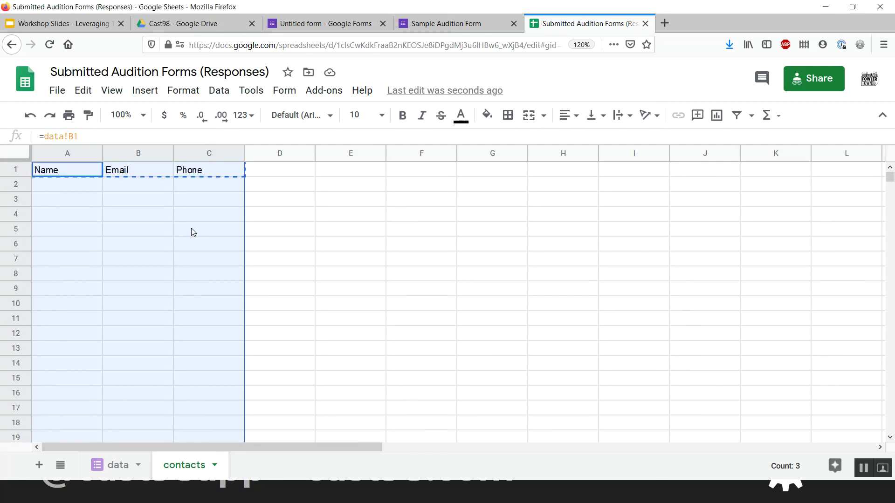
key("ctrl+v")
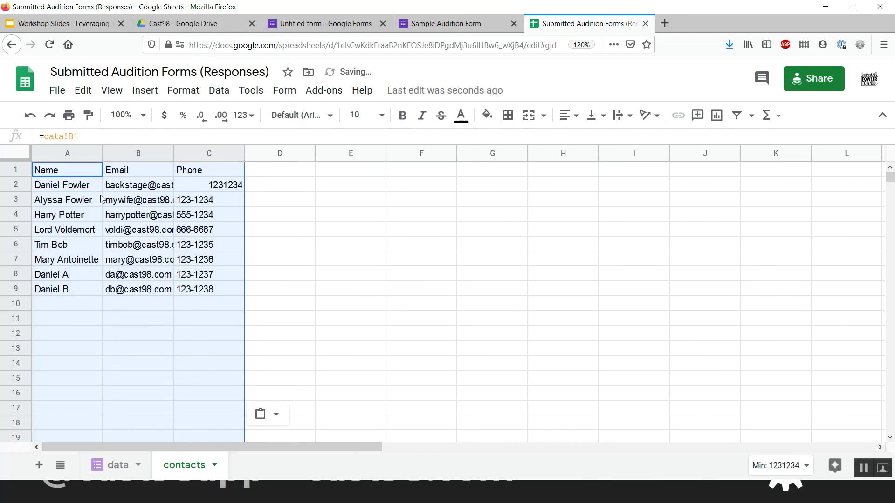
- Step through the pasted cells to verify references like =data!B2 for all eight responses
left_click(40, 177)
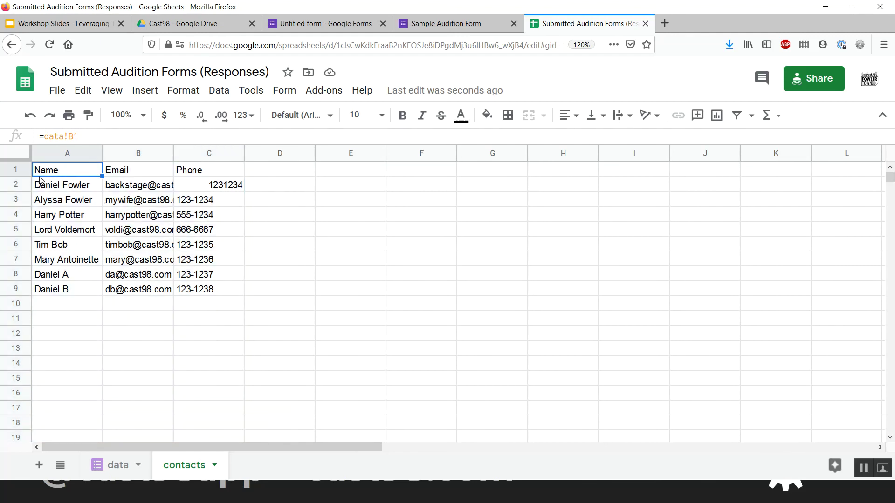
key("Down")
key("Down")
key("Down")
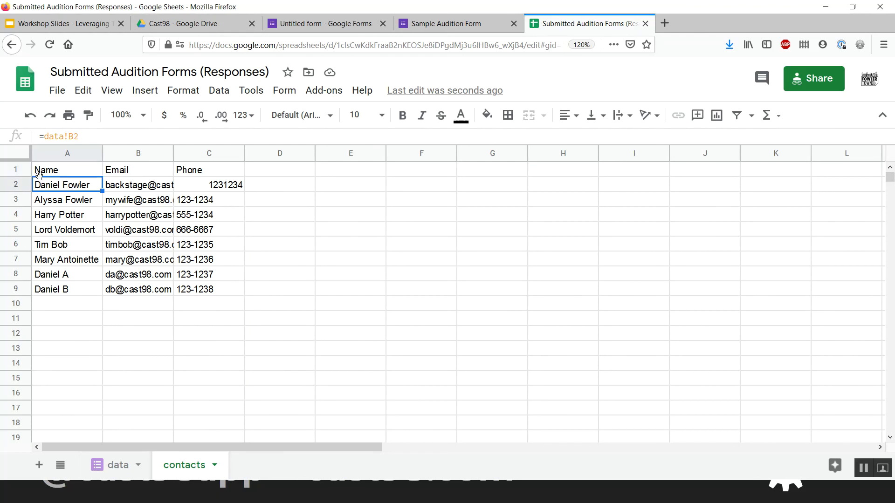
key("Down")
key("Down")
key("Down")
key("Down")
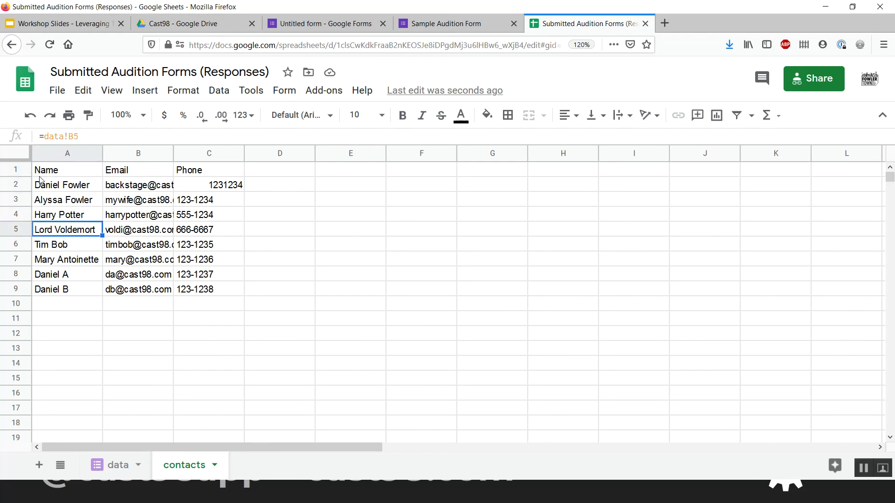
key("Down")
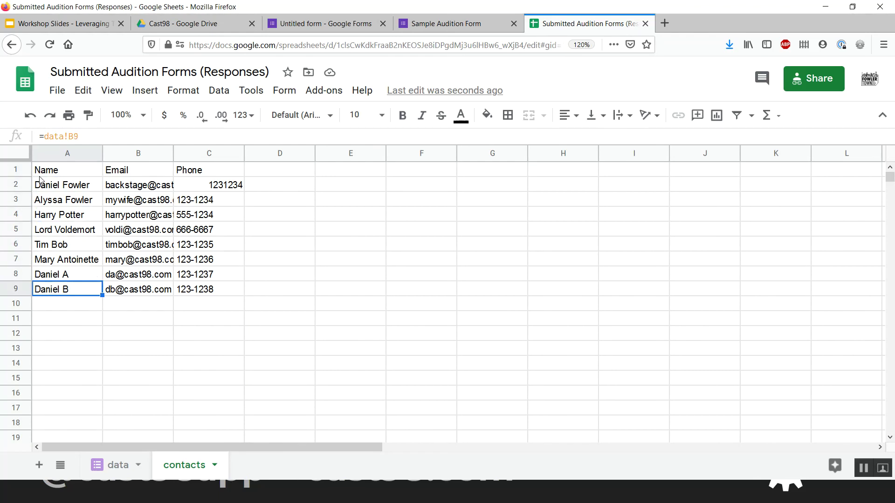
key("Down")
key("Down")
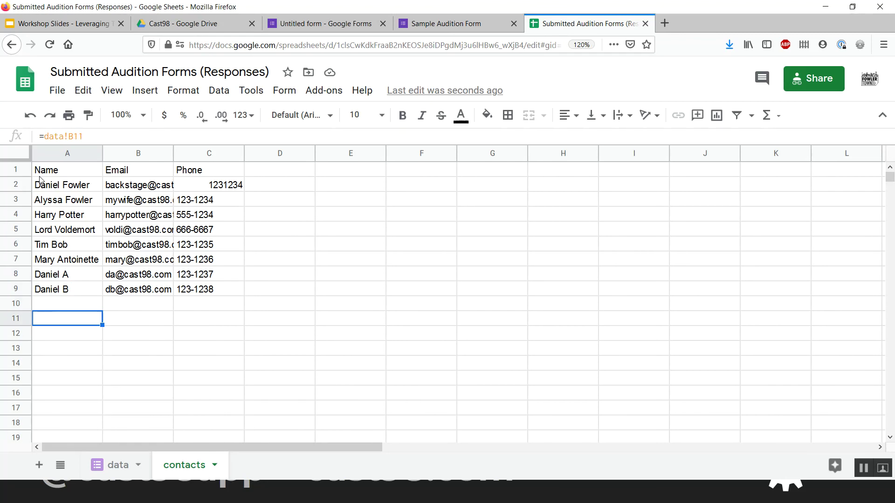
key("Right")
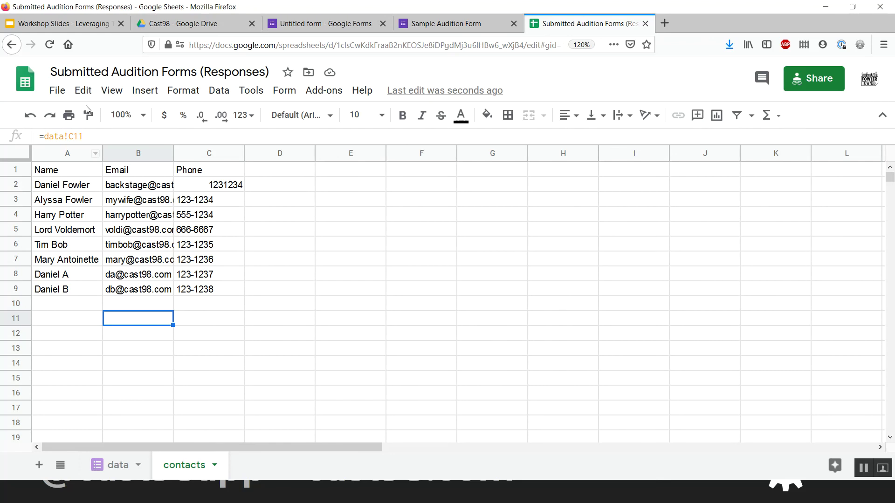
- On the data tab, insert three empty columns to the left of Email
left_click(118, 457)
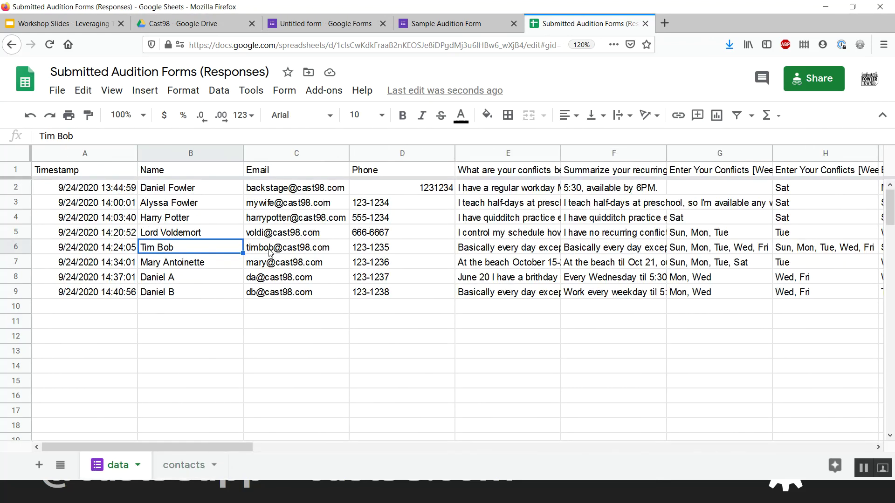
left_click(269, 154)
left_click(492, 153, "shift")
right_click(491, 154)
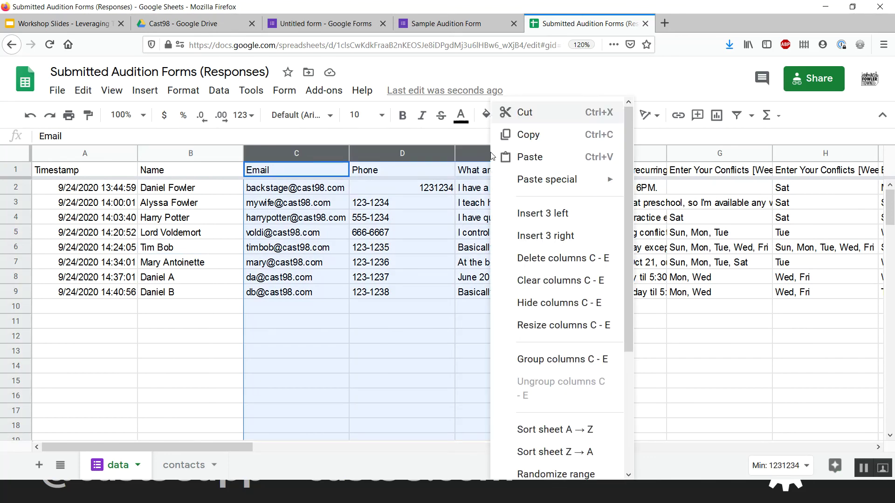
left_click(542, 213)
- Head the new columns Emergency Contact, Emerg Phone and EMerg Email in C1–E1
left_click(299, 169)
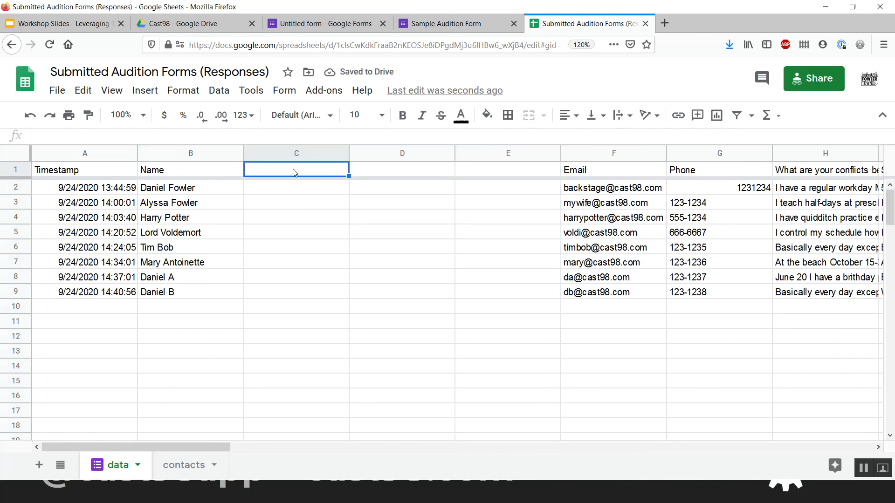
type("M")
key("BackSpace")
type("Emer")
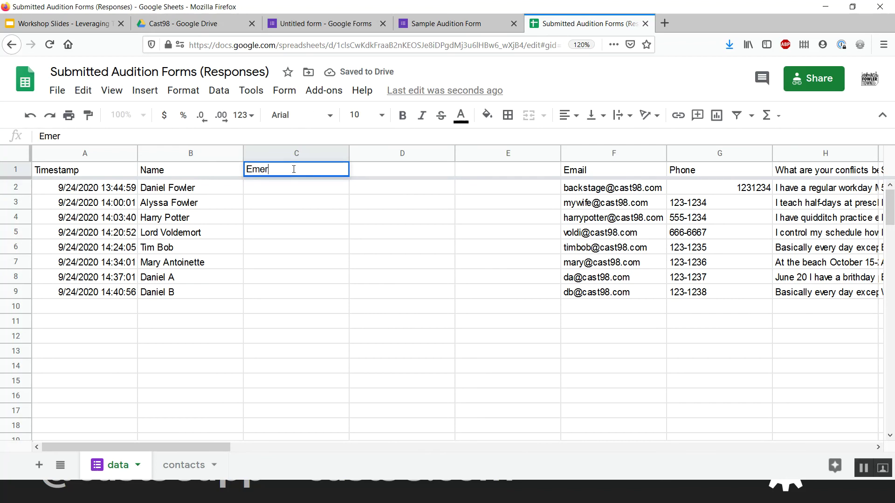
type("gency Contact")
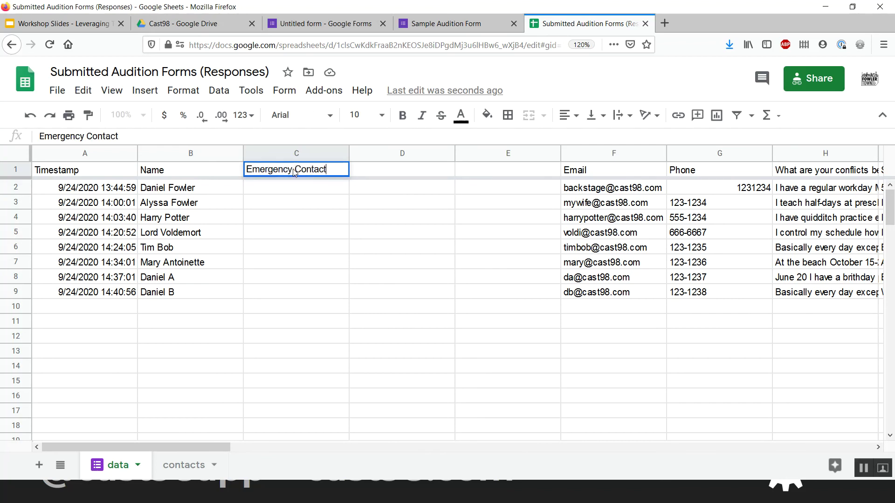
key("Tab")
type("Emerg Phone")
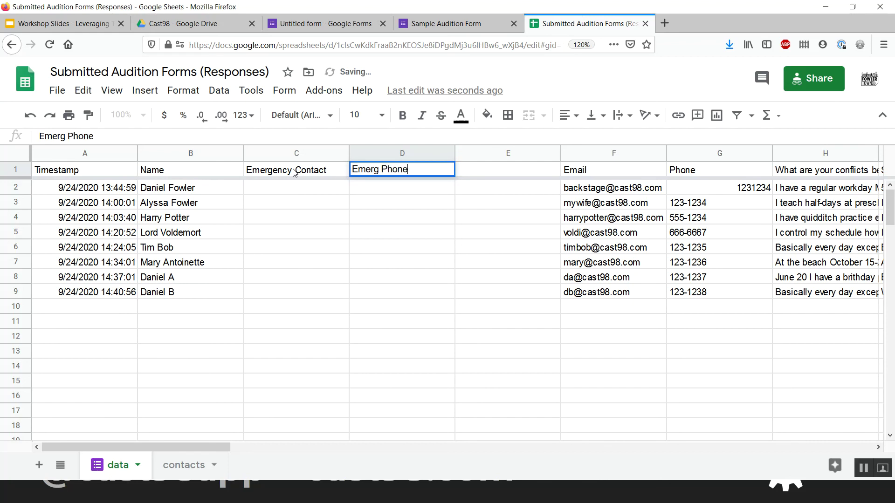
key("Tab")
type("EMerg")
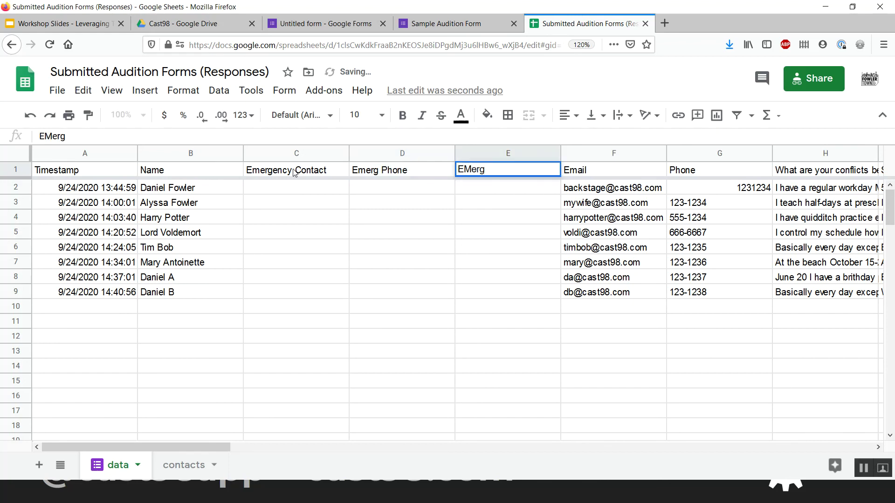
type(" Email")
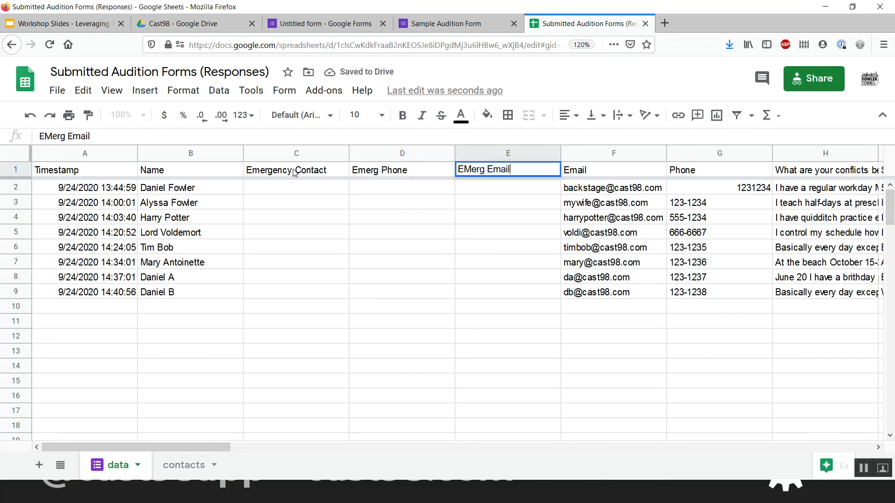
key("Return")
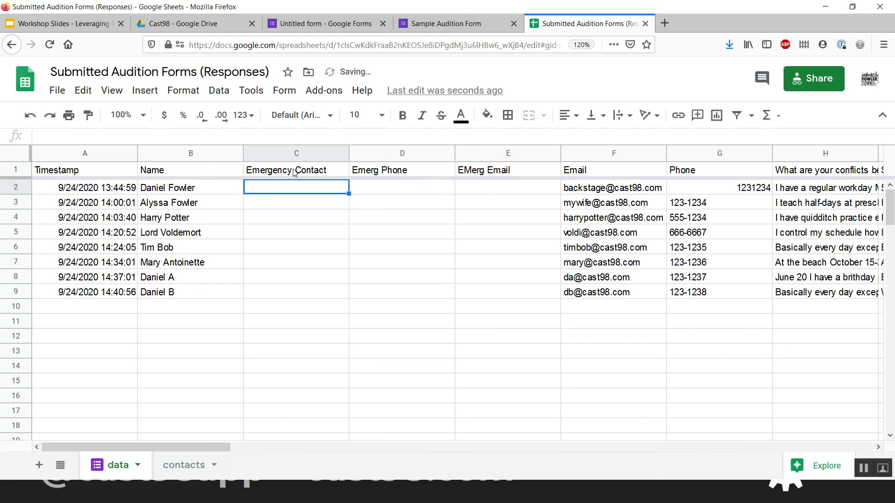
left_click(652, 176)
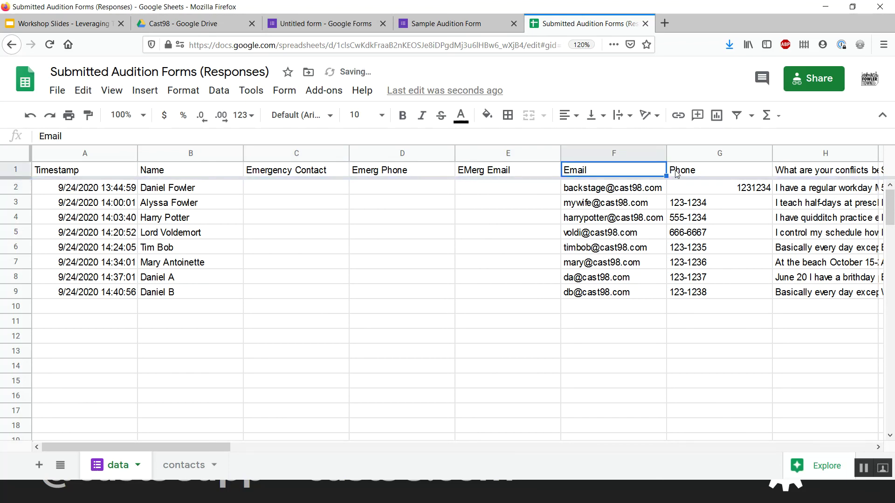
left_click(676, 175)
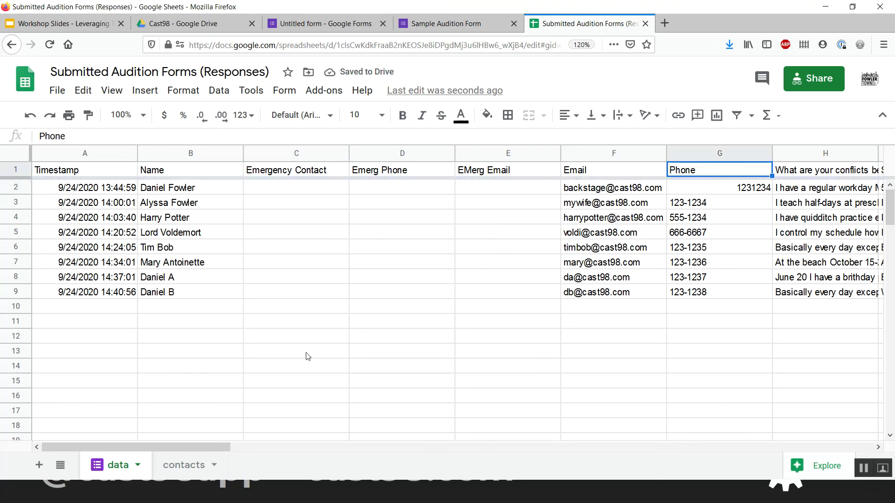
left_click(194, 464)
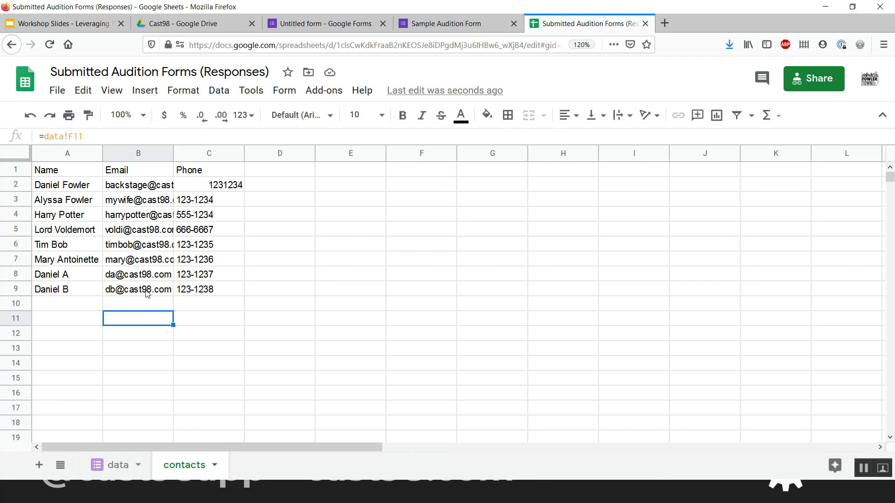
- After reviewing contacts, undo the emergency headers and inserted columns on the data tab
left_click_drag(73, 171, 191, 299)
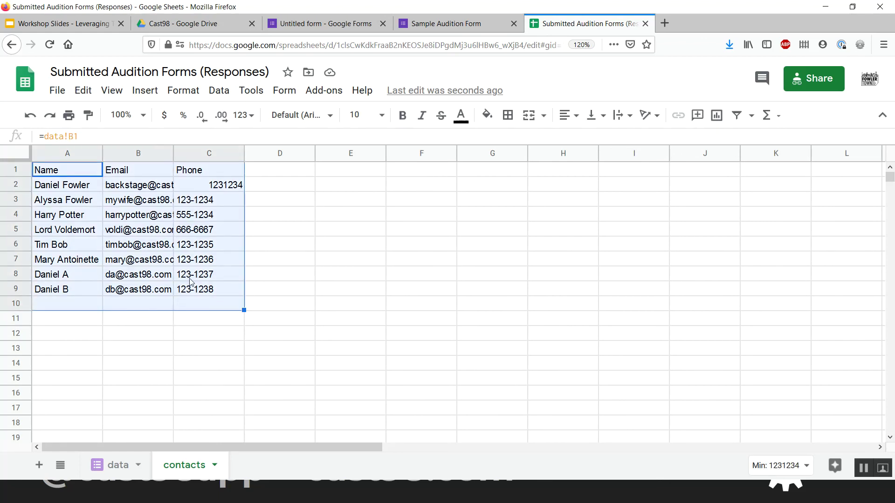
left_click(275, 276)
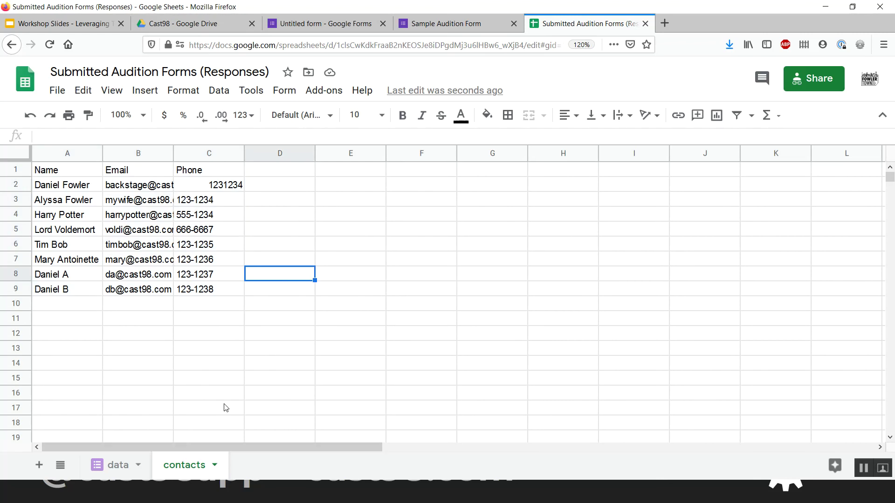
left_click(114, 465)
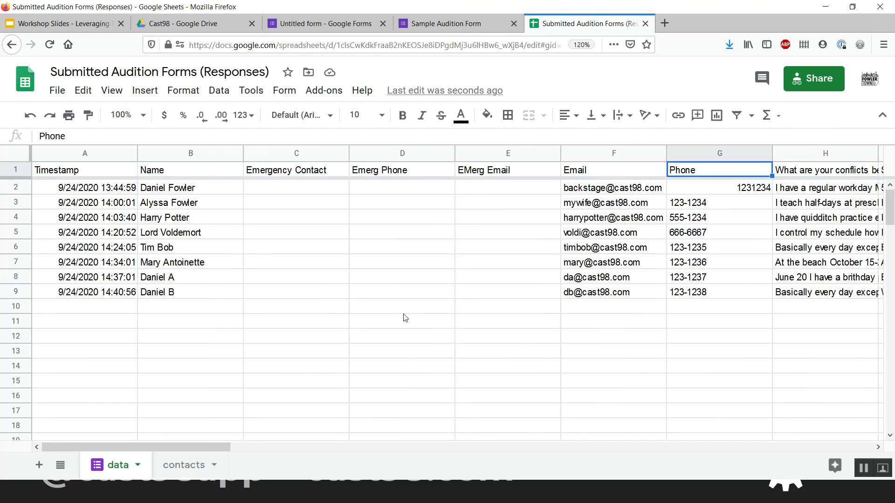
left_click(448, 313)
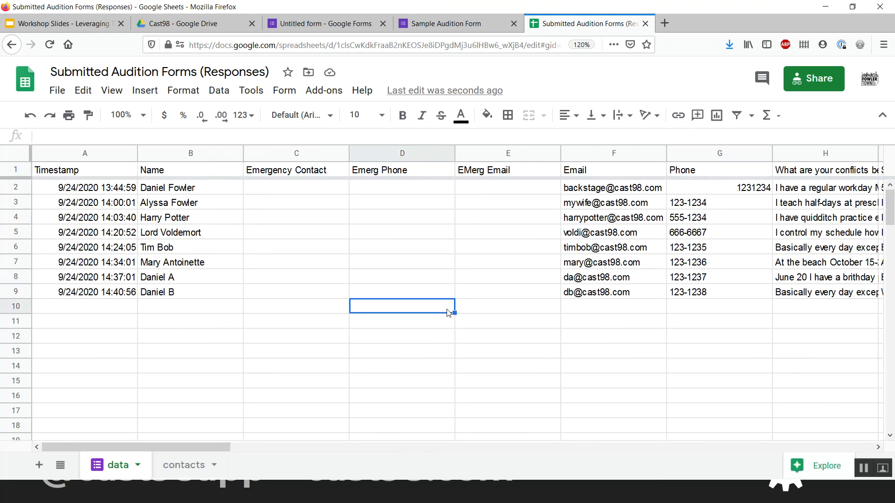
key("ctrl+z")
key("ctrl+z")
key("ctrl+z")
key("ctrl+z")
key("ctrl+z")
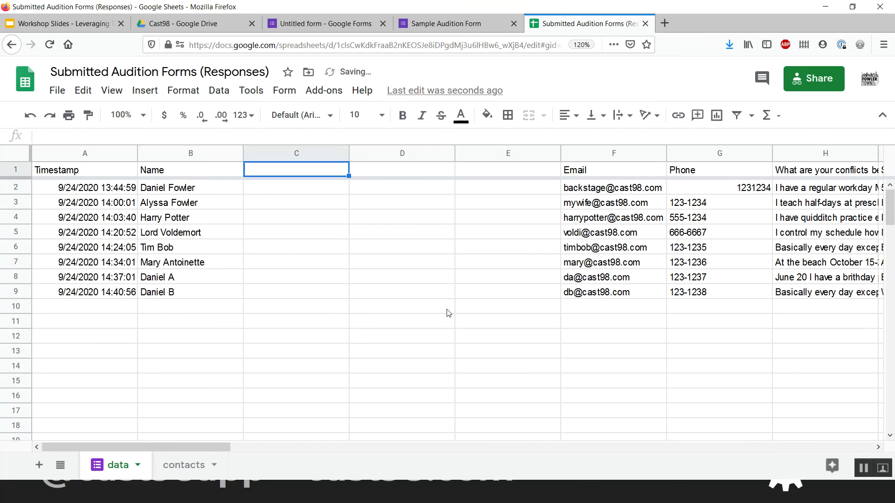
left_click(309, 322)
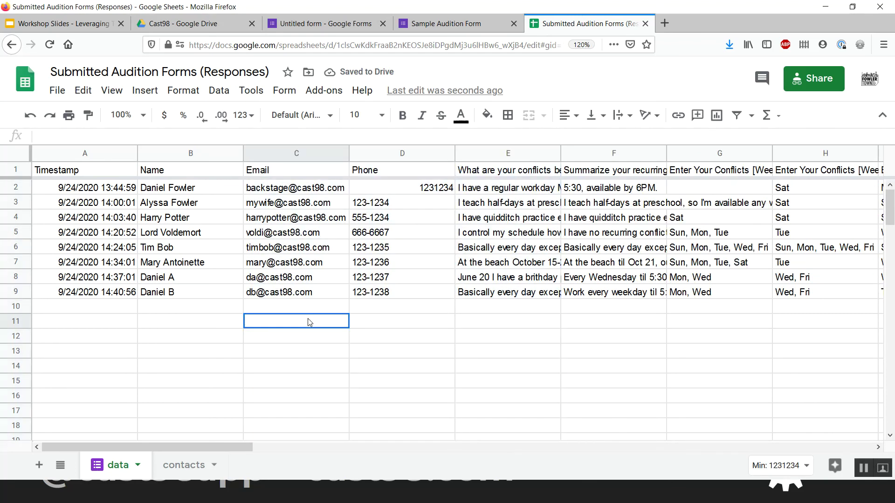